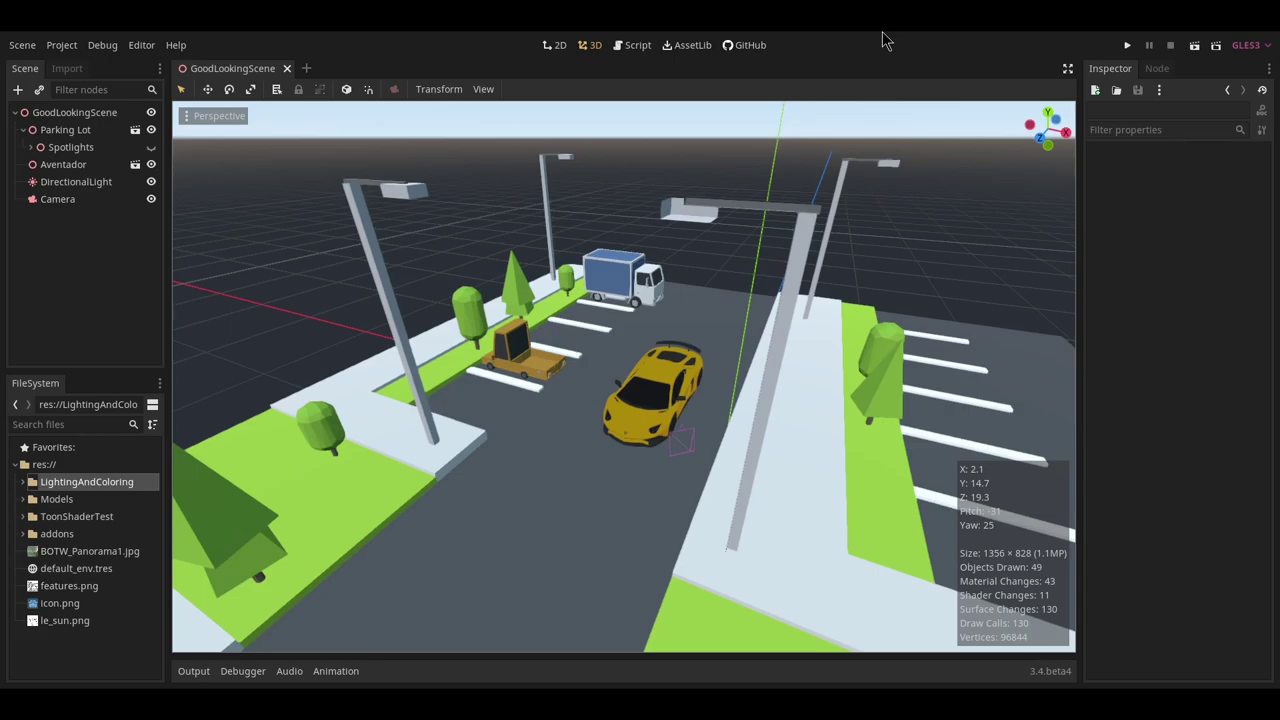
# Examine the parking lot scene and the yellow car from close up and from above.
pyautogui.moveTo(680, 382); pyautogui.dragTo(695, 353, button='middle')
pyautogui.scroll(14, 728, 411)
pyautogui.scroll(-4, 728, 411)
pyautogui.scroll(-4, 727, 411)
pyautogui.scroll(8, 730, 408)
pyautogui.scroll(-10, 730, 400)
pyautogui.scroll(12, 683, 434)
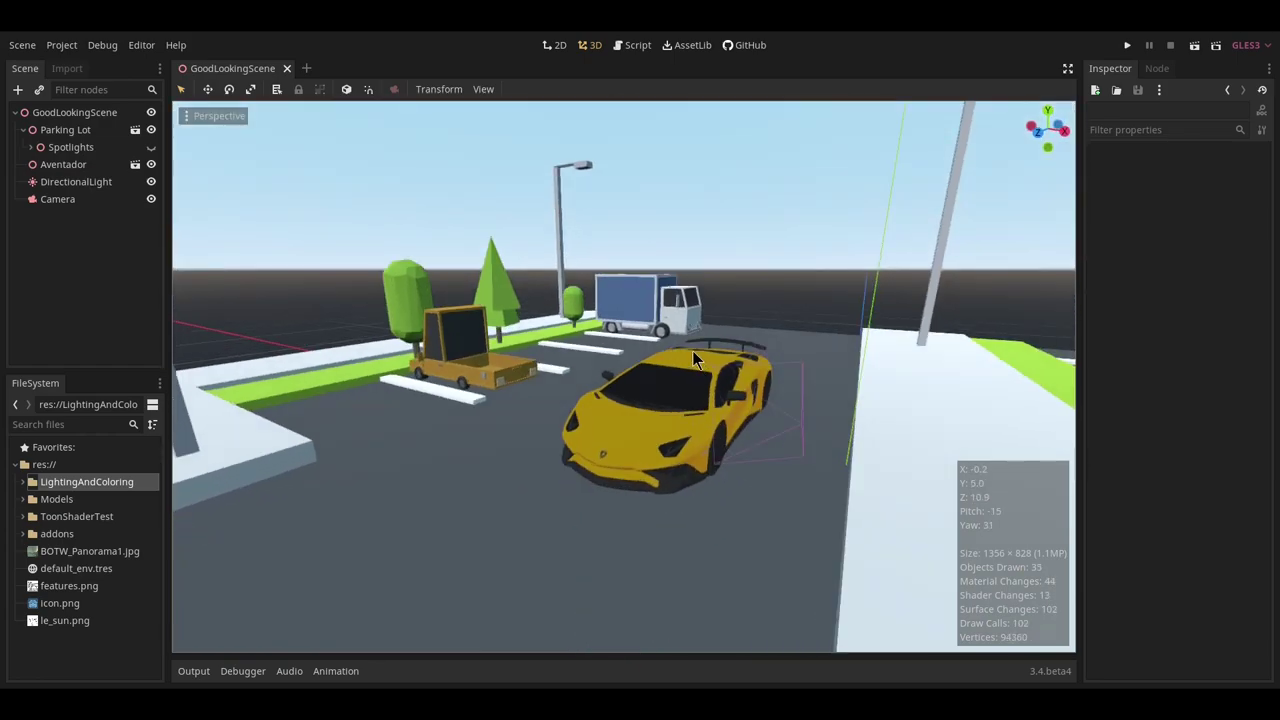
pyautogui.scroll(-8, 659, 278)
pyautogui.moveTo(659, 278); pyautogui.dragTo(655, 350, button='middle')
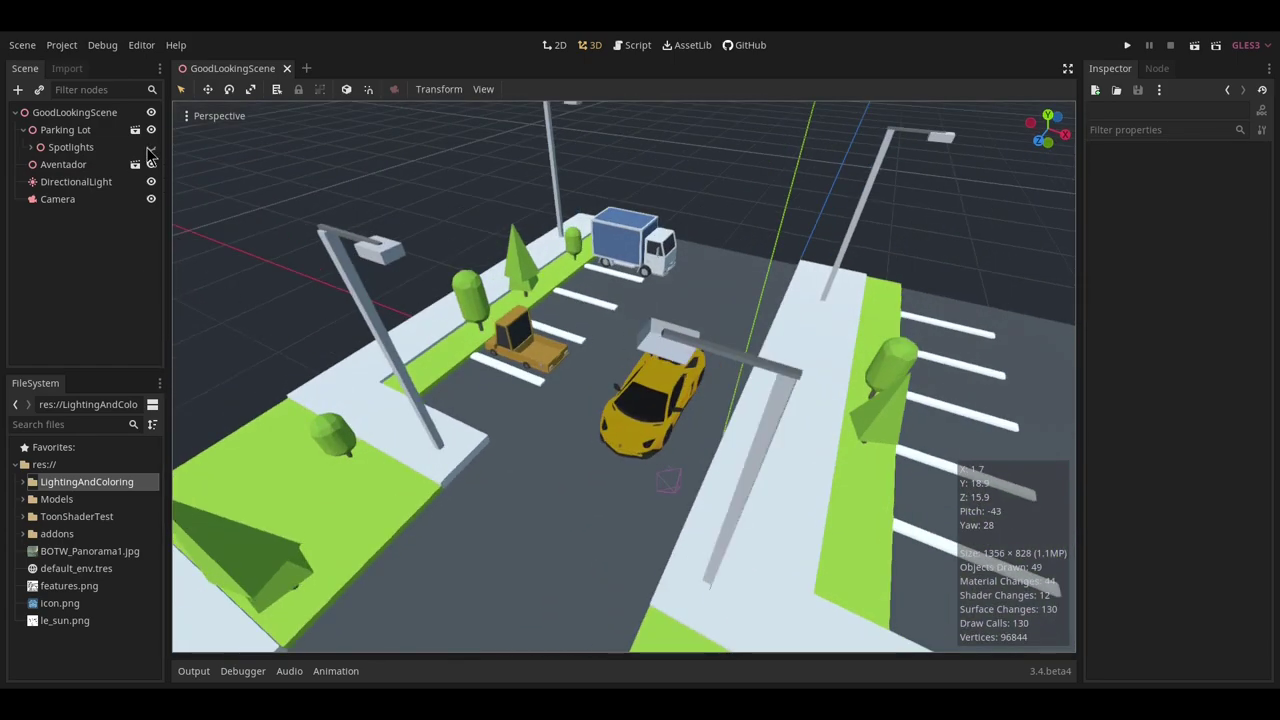
# Make the Spotlights group under Parking Lot visible and view the lit scene.
pyautogui.click(151, 147)
pyautogui.scroll(-5, 677, 385)
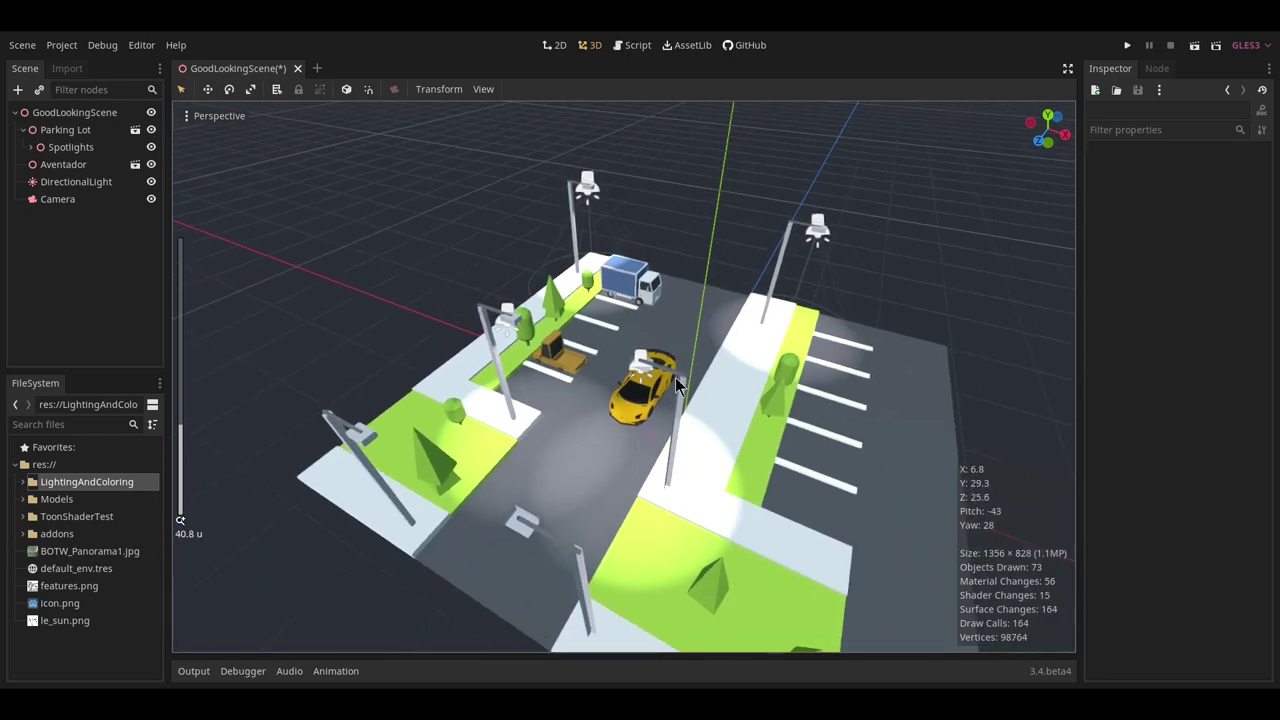
pyautogui.moveTo(677, 385)
pyautogui.mouseDown(button='middle')
pyautogui.moveTo(759, 338)
pyautogui.moveTo(697, 388)
pyautogui.mouseUp(button='middle')
pyautogui.scroll(7, 690, 382)
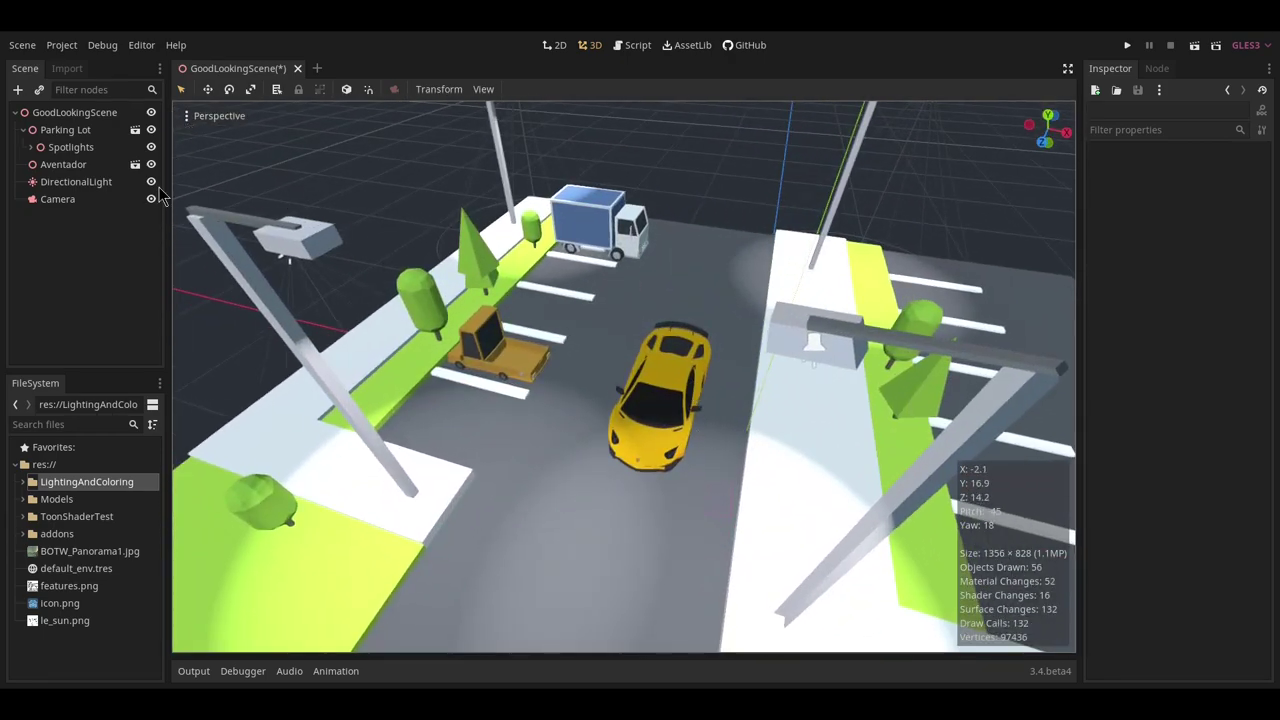
pyautogui.scroll(-5, 662, 355)
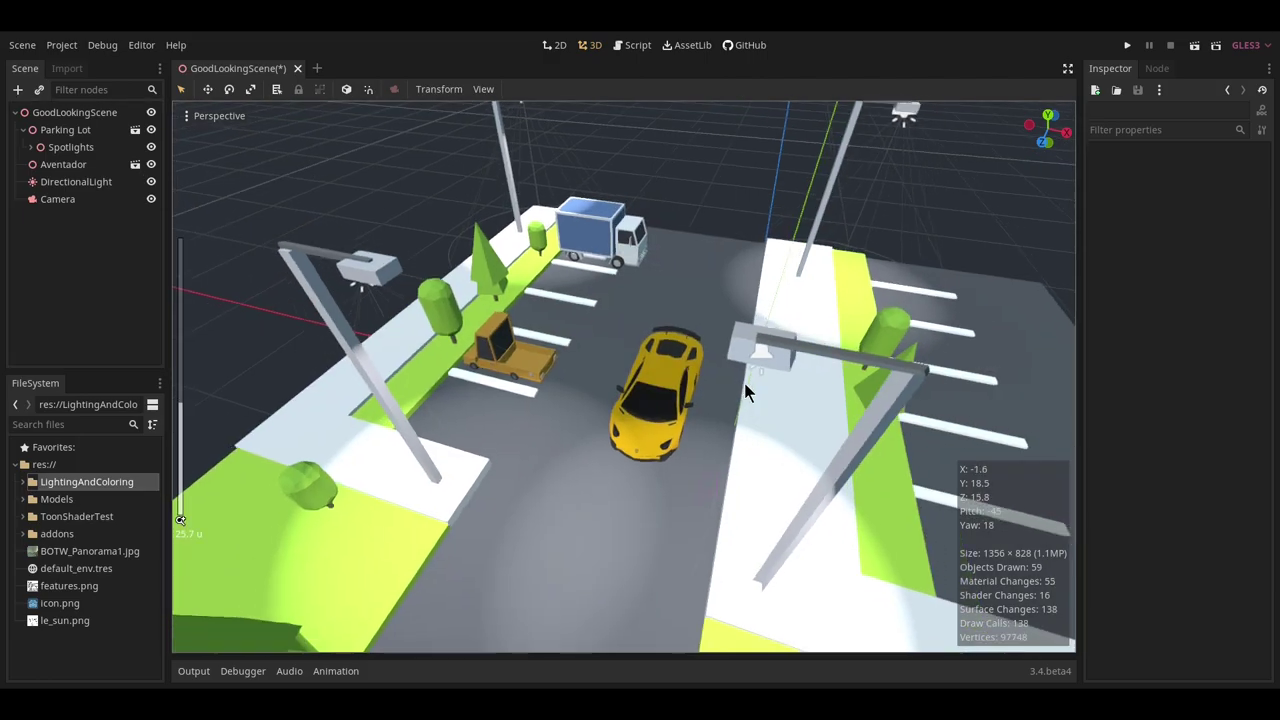
pyautogui.moveTo(662, 347); pyautogui.dragTo(575, 353, button='middle')
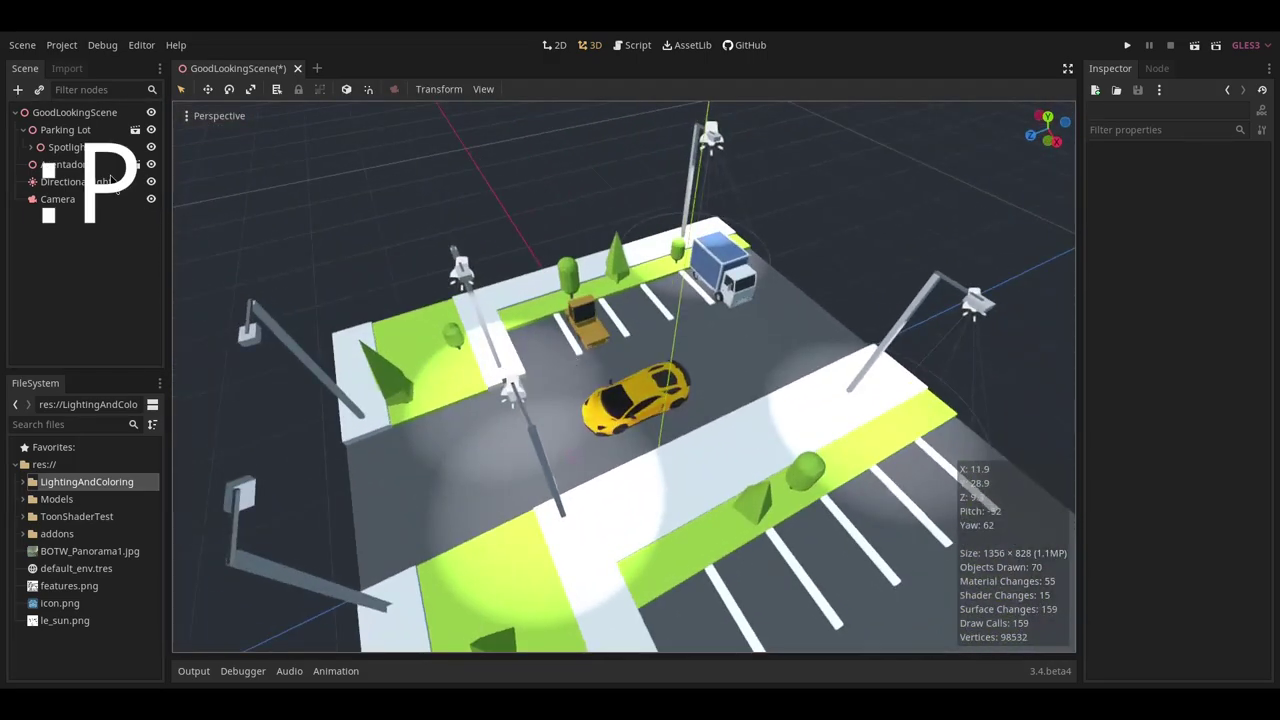
# Compare the lighting by hiding the DirectionalLight and Spotlights, viewing the scene without them, and showing both again.
pyautogui.click(111, 182)
pyautogui.moveTo(662, 414); pyautogui.dragTo(657, 382, button='middle')
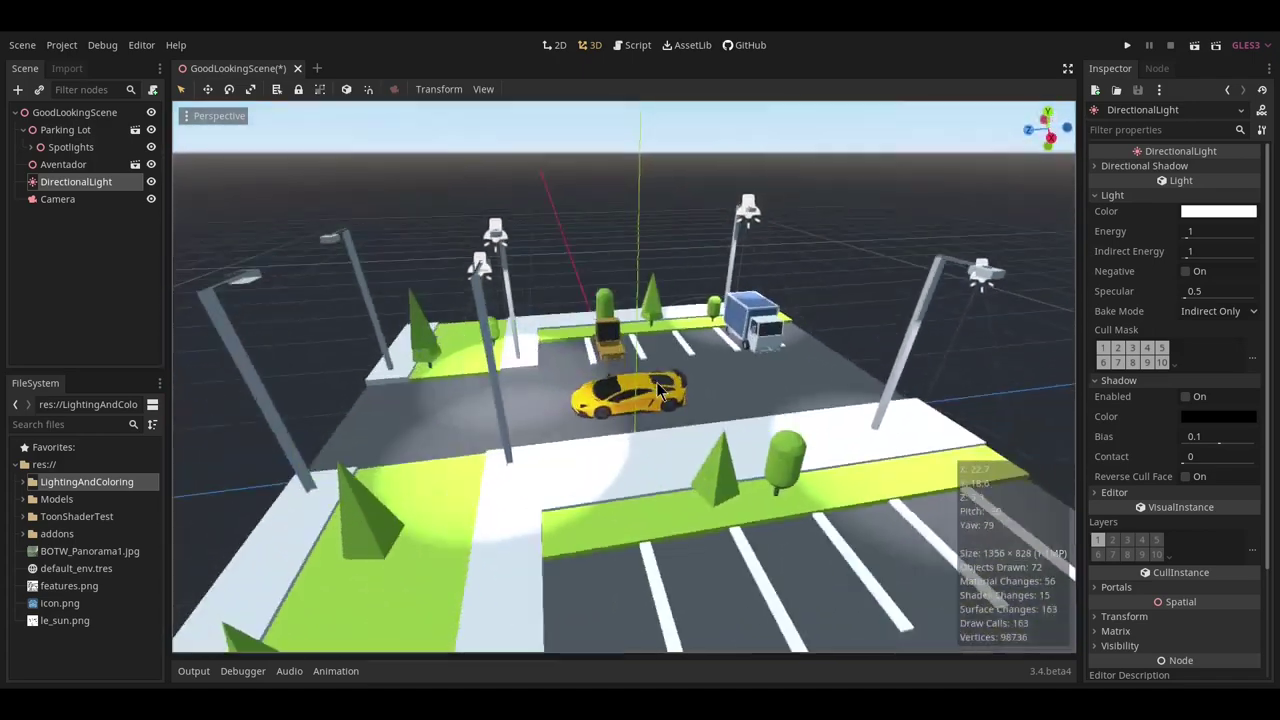
pyautogui.scroll(15, 657, 389)
pyautogui.moveTo(563, 423); pyautogui.dragTo(626, 406, button='middle')
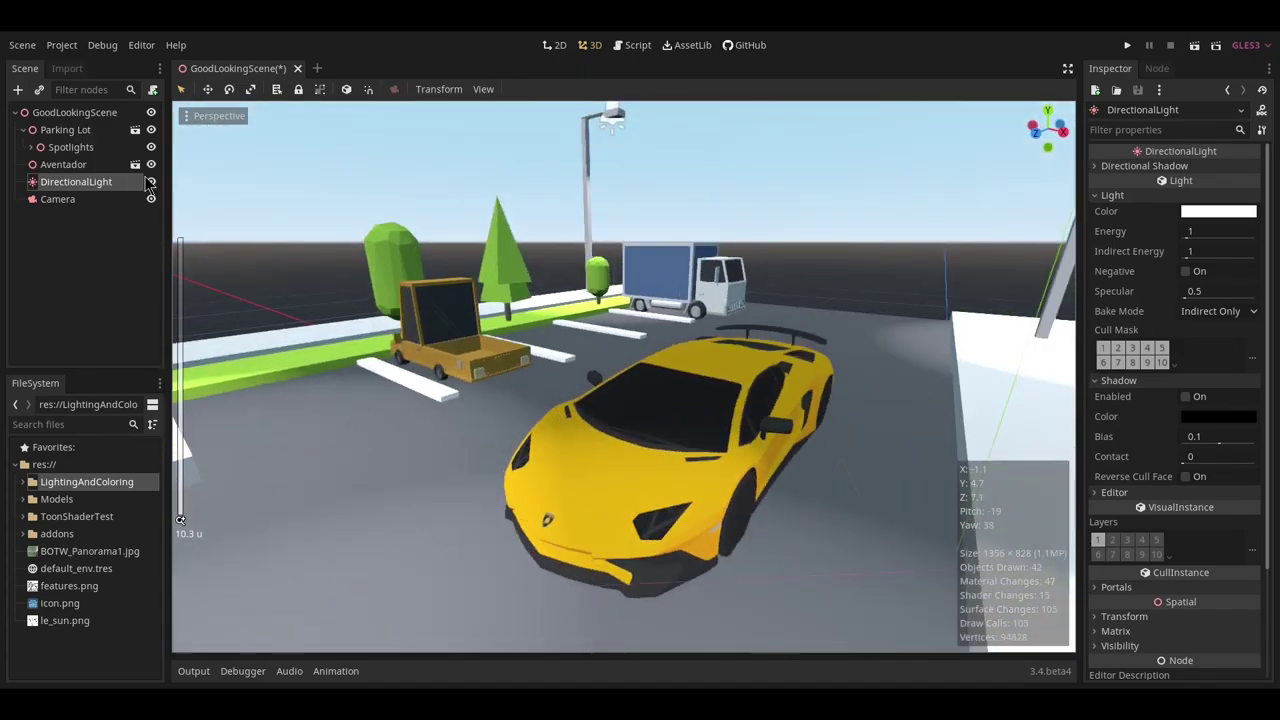
pyautogui.click(151, 182)
pyautogui.click(151, 147)
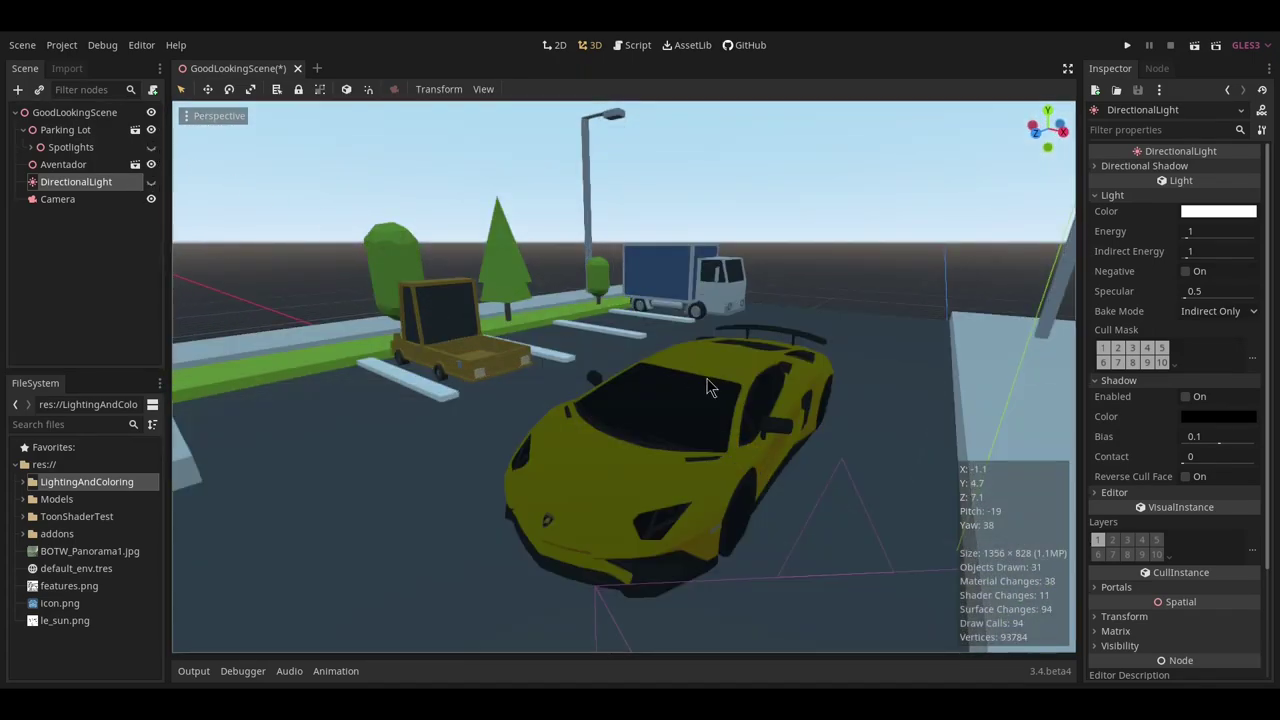
pyautogui.scroll(-2, 675, 402)
pyautogui.moveTo(709, 382); pyautogui.dragTo(292, 250, button='middle')
pyautogui.scroll(-6, 675, 402)
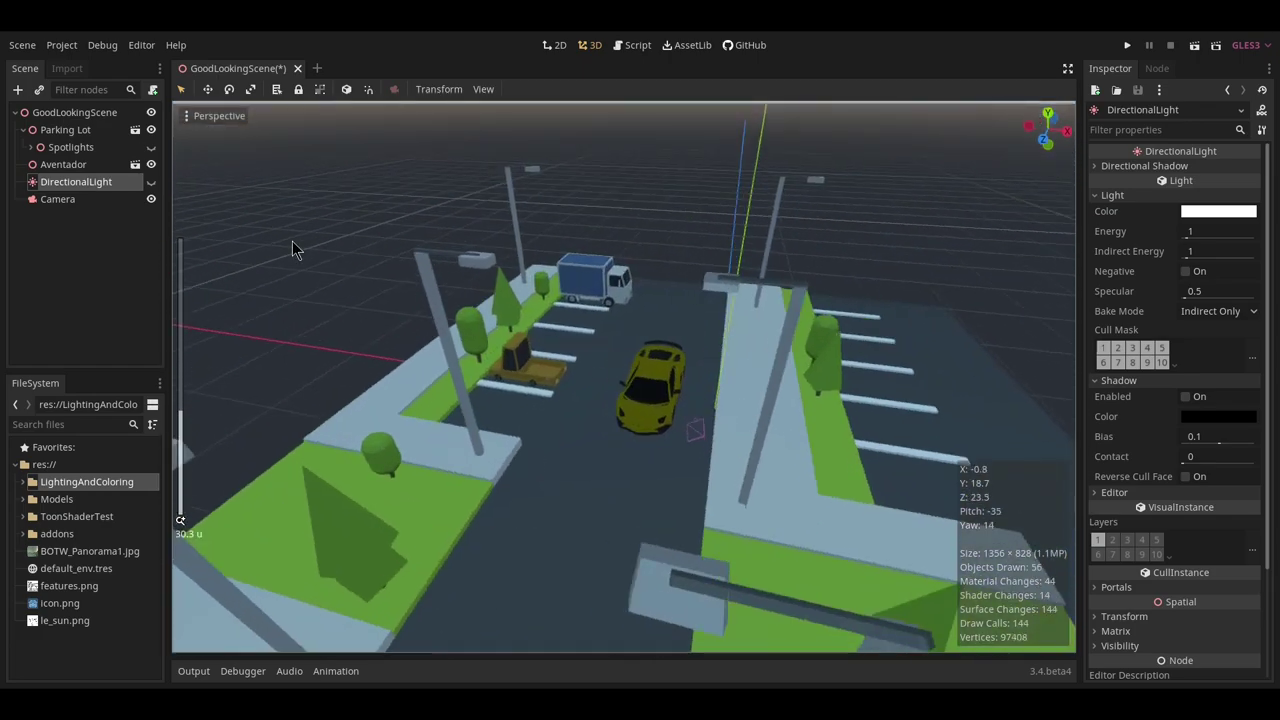
pyautogui.click(151, 147)
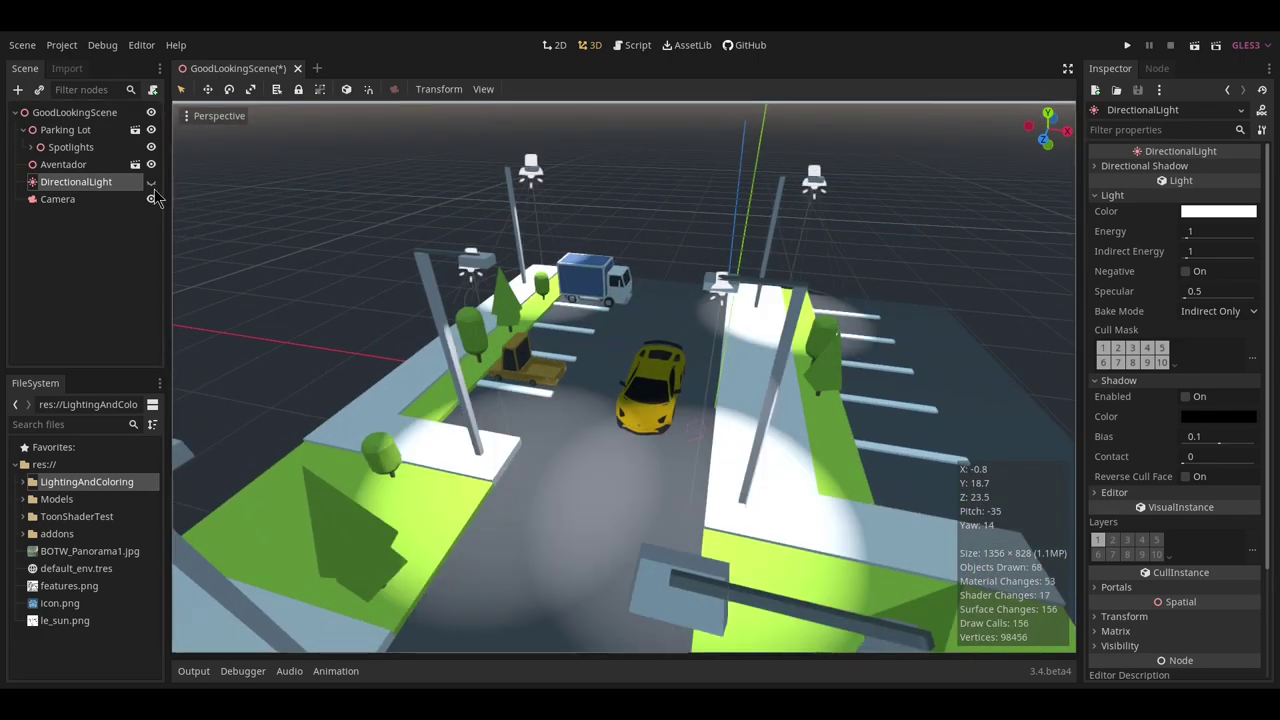
pyautogui.click(151, 181)
# Save the scene and inspect the yellow car under the directional light and spotlights.
pyautogui.hotkey('ctrl', 's')
pyautogui.moveTo(867, 363); pyautogui.dragTo(659, 381, button='middle')
pyautogui.scroll(8, 659, 381)
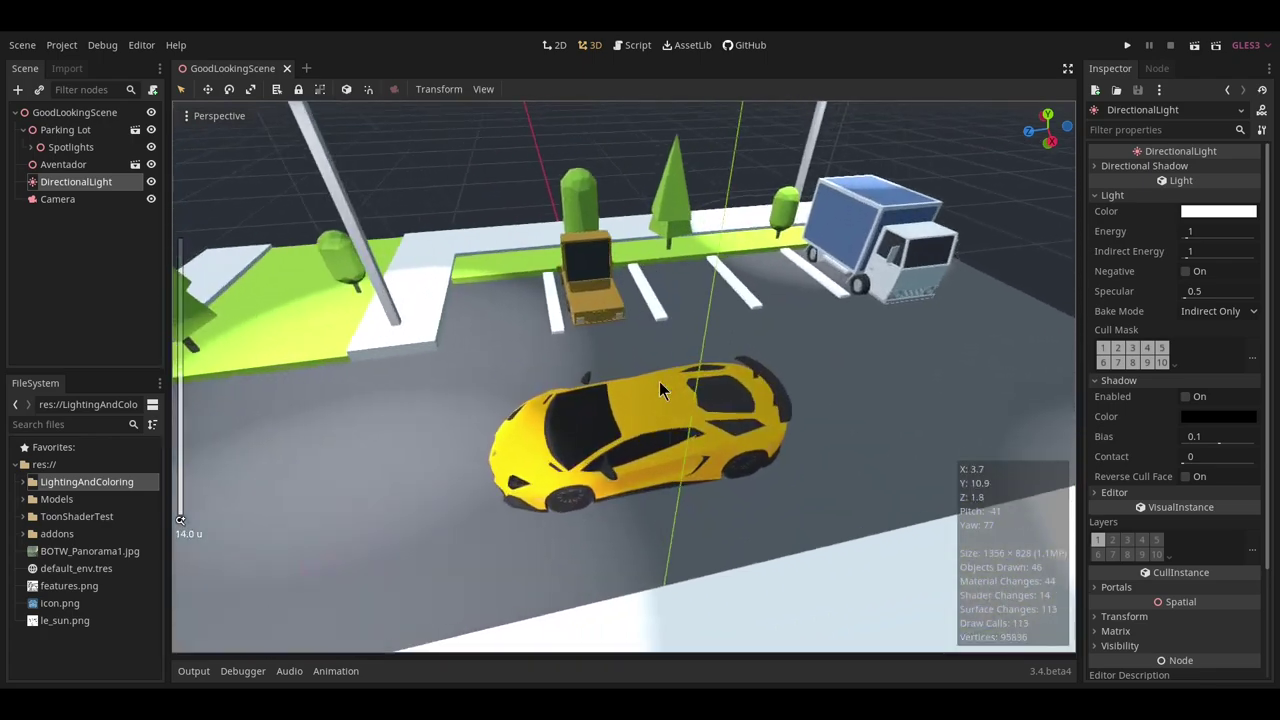
pyautogui.scroll(7, 659, 381)
pyautogui.moveTo(888, 418); pyautogui.dragTo(672, 400, button='middle')
pyautogui.scroll(-15, 723, 374)
pyautogui.scroll(4, 678, 423)
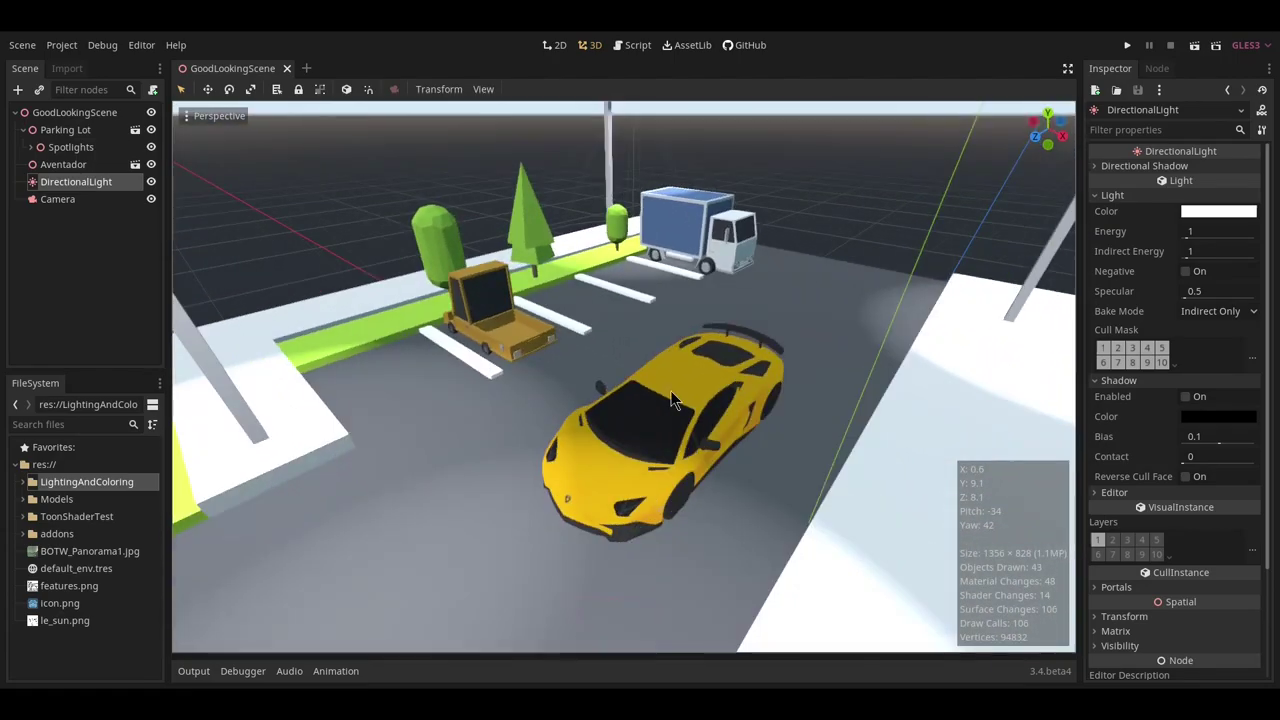
# Add a WorldEnvironment node as the first child of GoodLookingScene and save the scene.
pyautogui.click(82, 114)
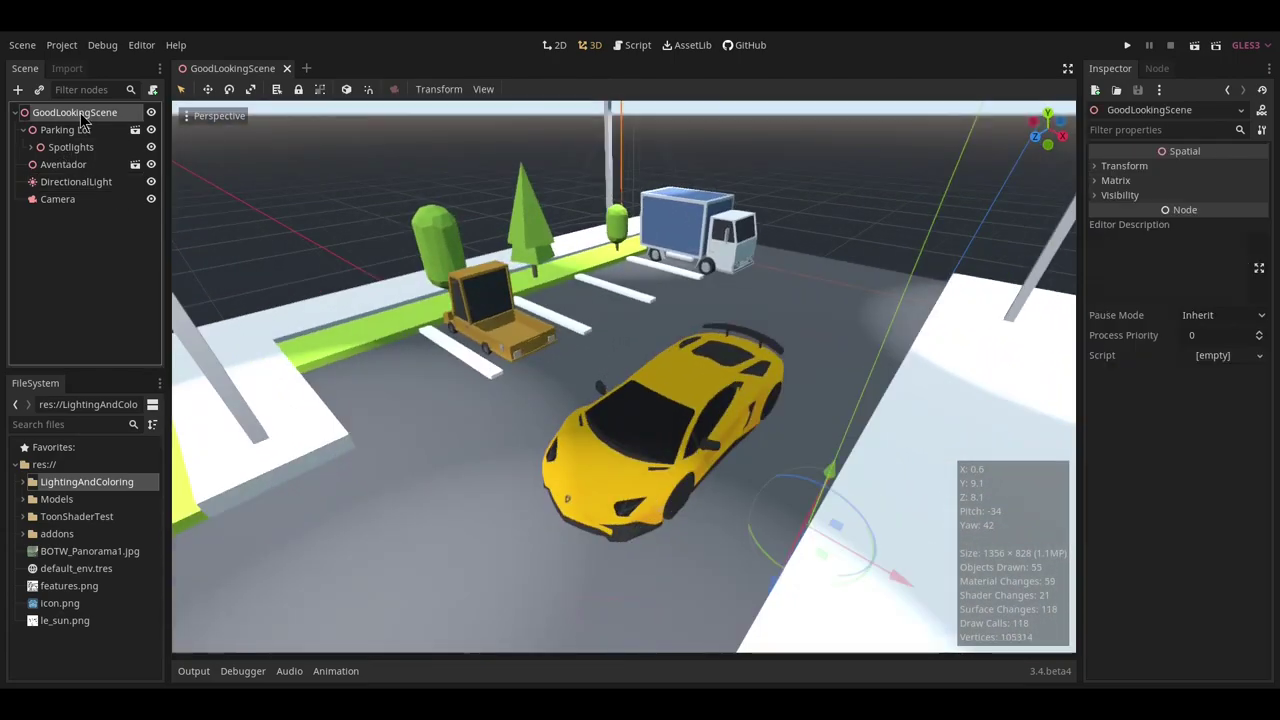
pyautogui.click(18, 90)
pyautogui.write('wol')
pyautogui.press('BackSpace')
pyautogui.write('r')
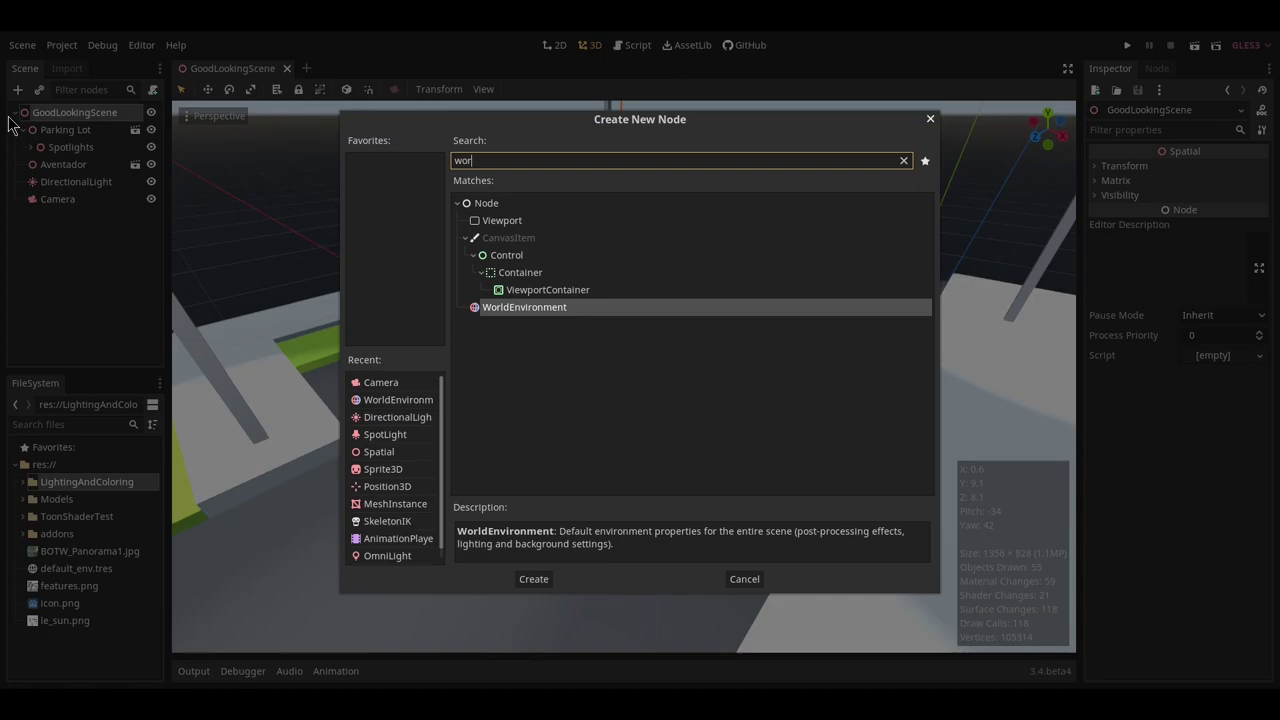
pyautogui.press('Return')
pyautogui.moveTo(82, 216); pyautogui.dragTo(62, 122)
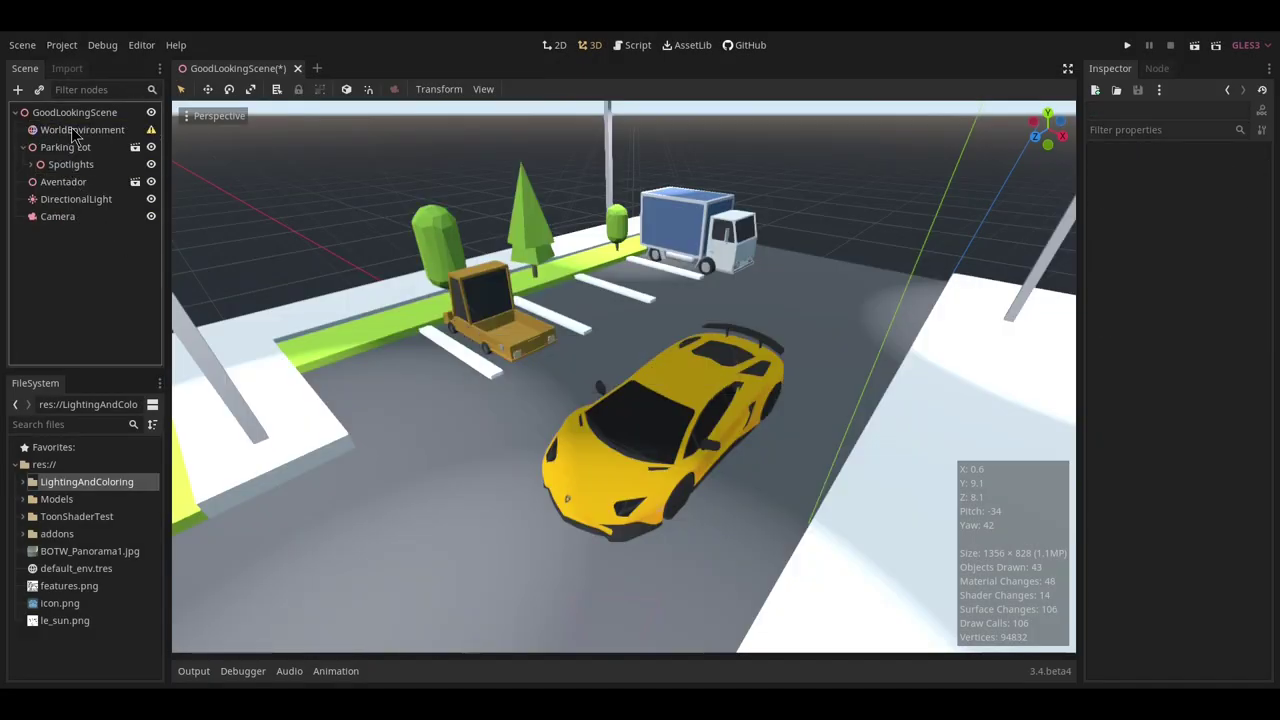
pyautogui.hotkey('ctrl', 's')
# Assign a new Environment resource to the WorldEnvironment node and view the whole parking lot.
pyautogui.click(1212, 167)
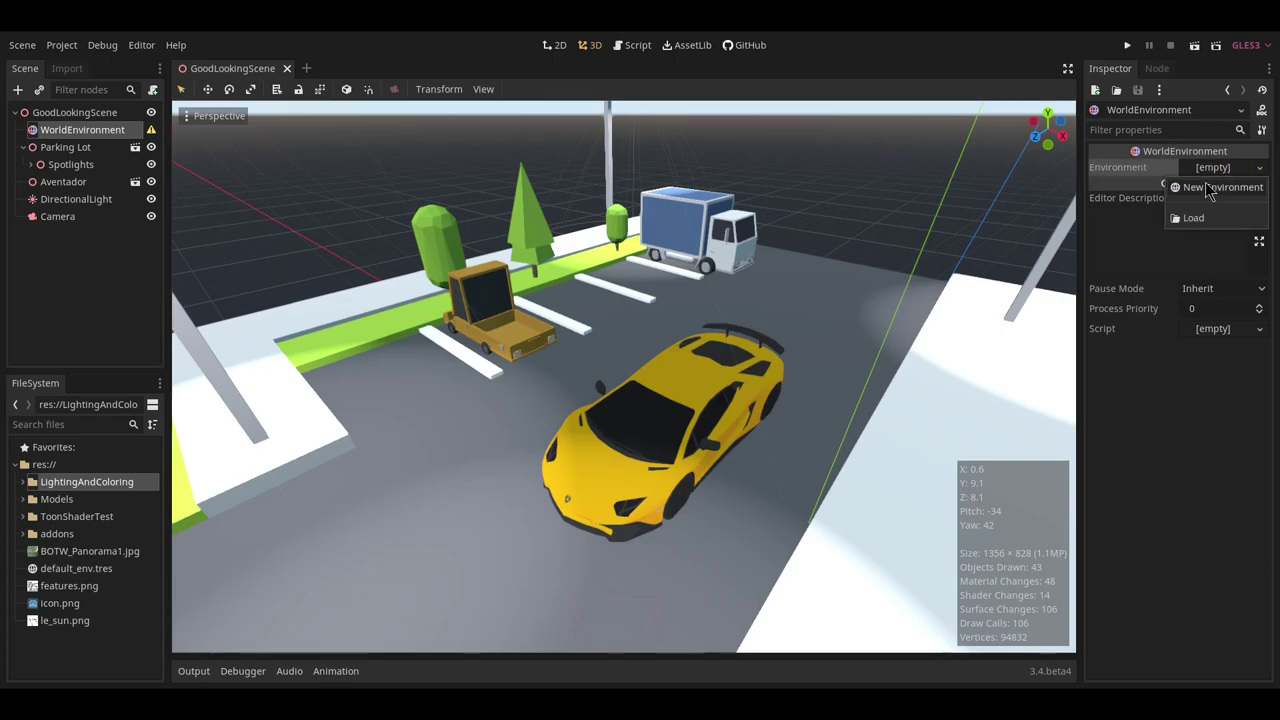
pyautogui.click(1205, 182)
pyautogui.scroll(-20, 785, 332)
pyautogui.moveTo(781, 332); pyautogui.dragTo(598, 266, button='middle')
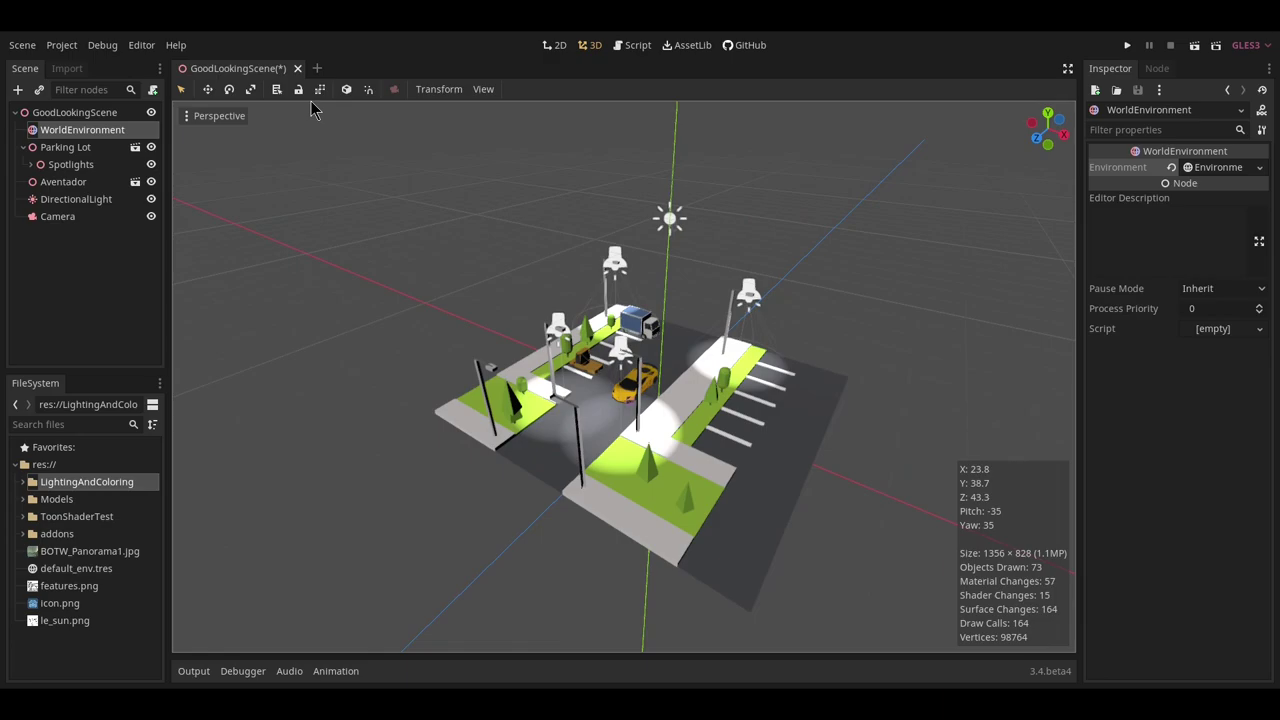
# Check the default environment configured in the project's rendering environment settings.
pyautogui.click(61, 45)
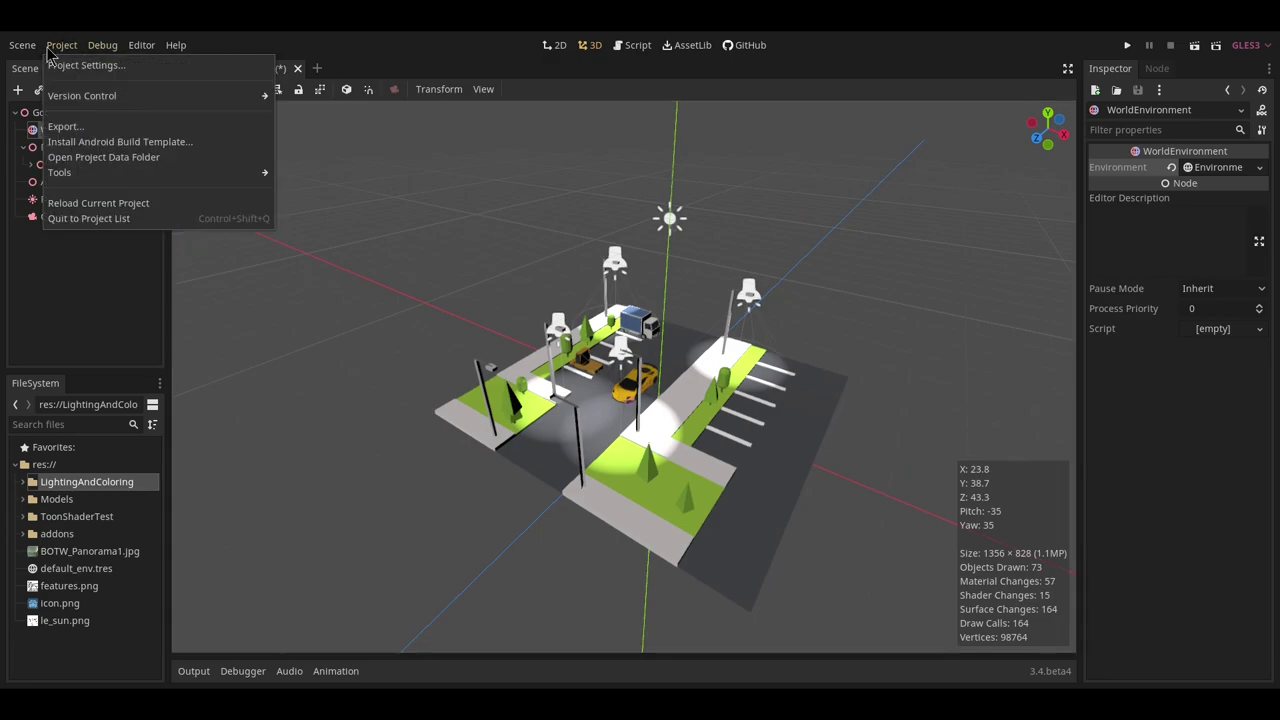
pyautogui.click(80, 66)
pyautogui.scroll(-8, 407, 390)
pyautogui.scroll(2, 410, 388)
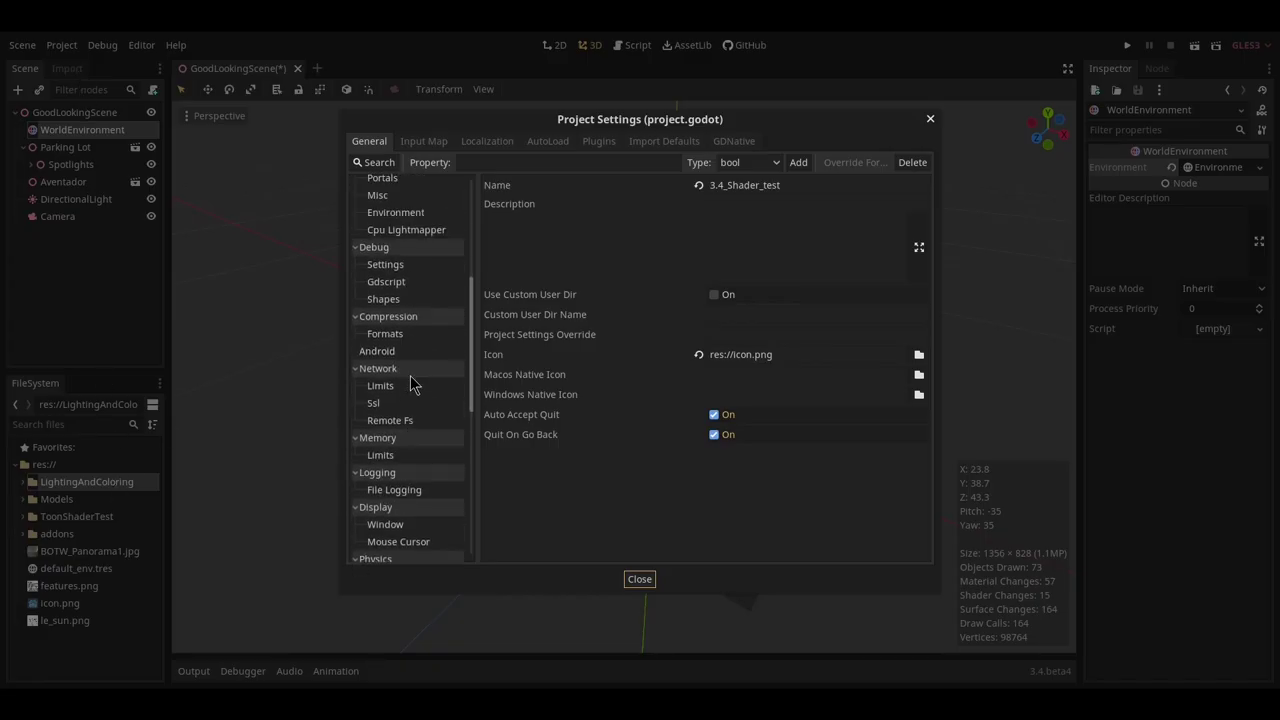
pyautogui.click(372, 214)
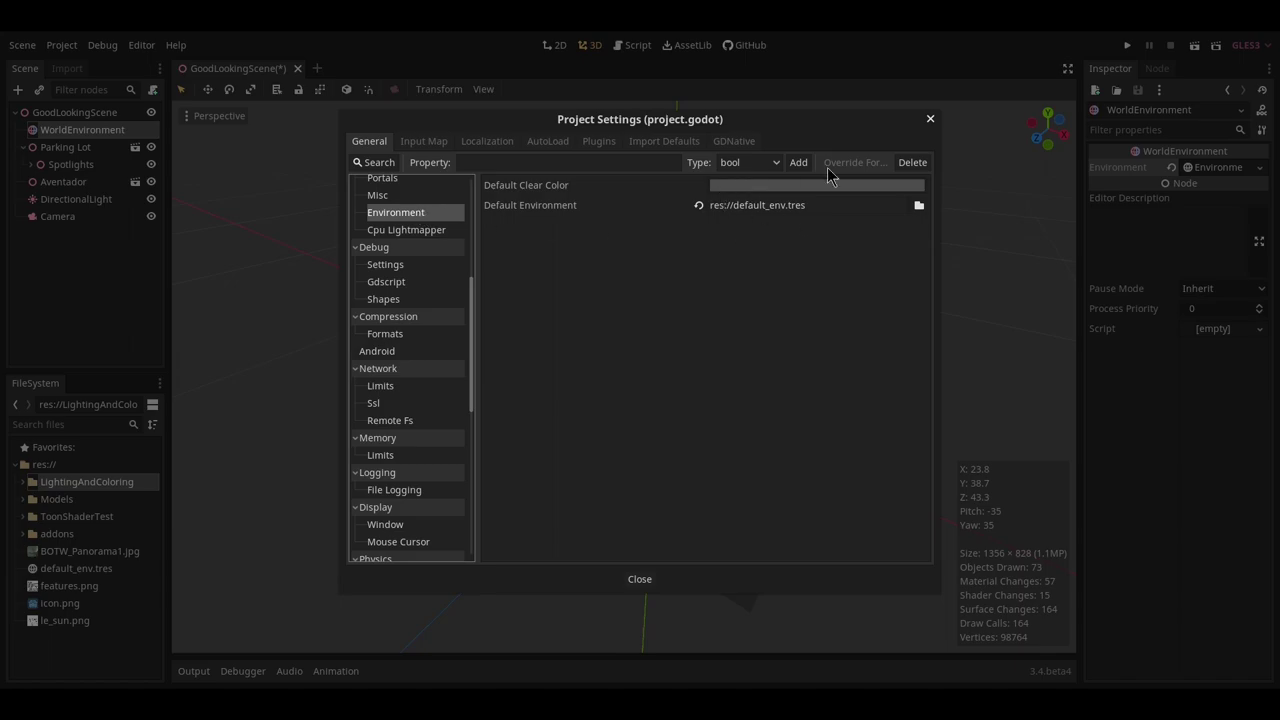
pyautogui.click(929, 119)
# Set the background mode of the WorldEnvironment's environment to Sky.
pyautogui.moveTo(643, 291); pyautogui.dragTo(611, 302, button='middle')
pyautogui.scroll(8, 650, 348)
pyautogui.scroll(5, 651, 348)
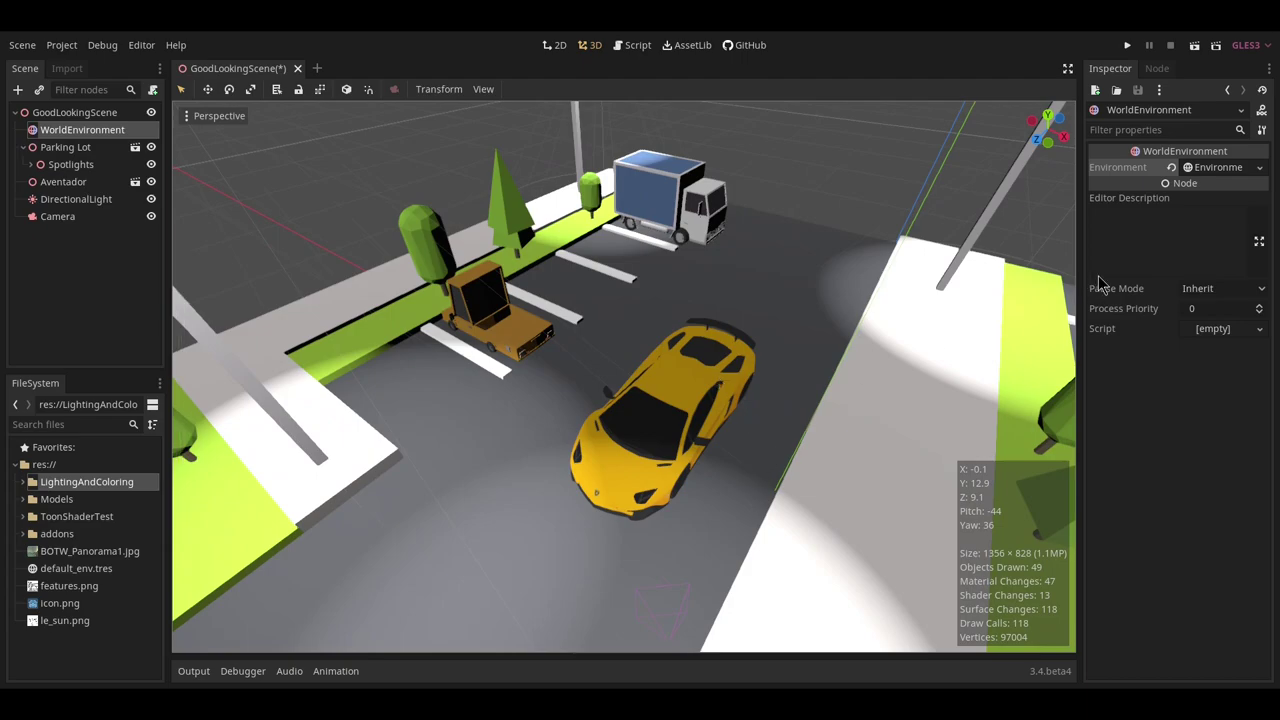
pyautogui.click(1187, 170)
pyautogui.click(1140, 188)
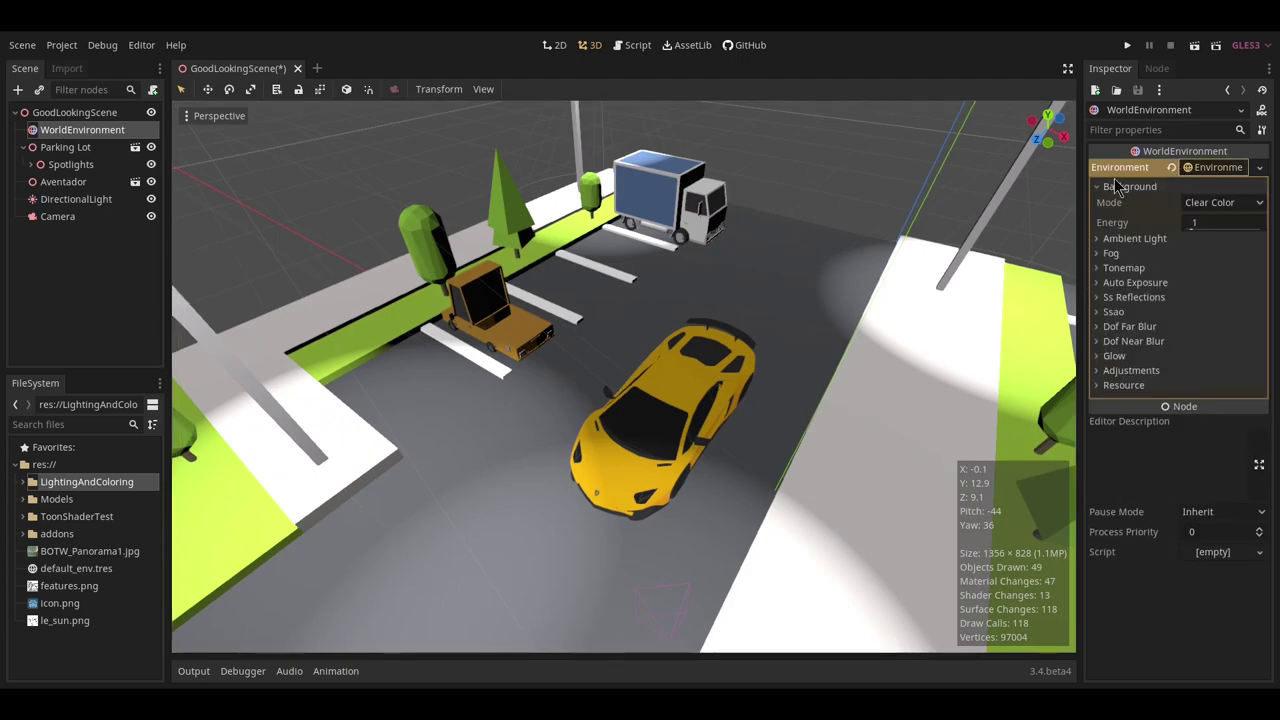
pyautogui.click(1215, 202)
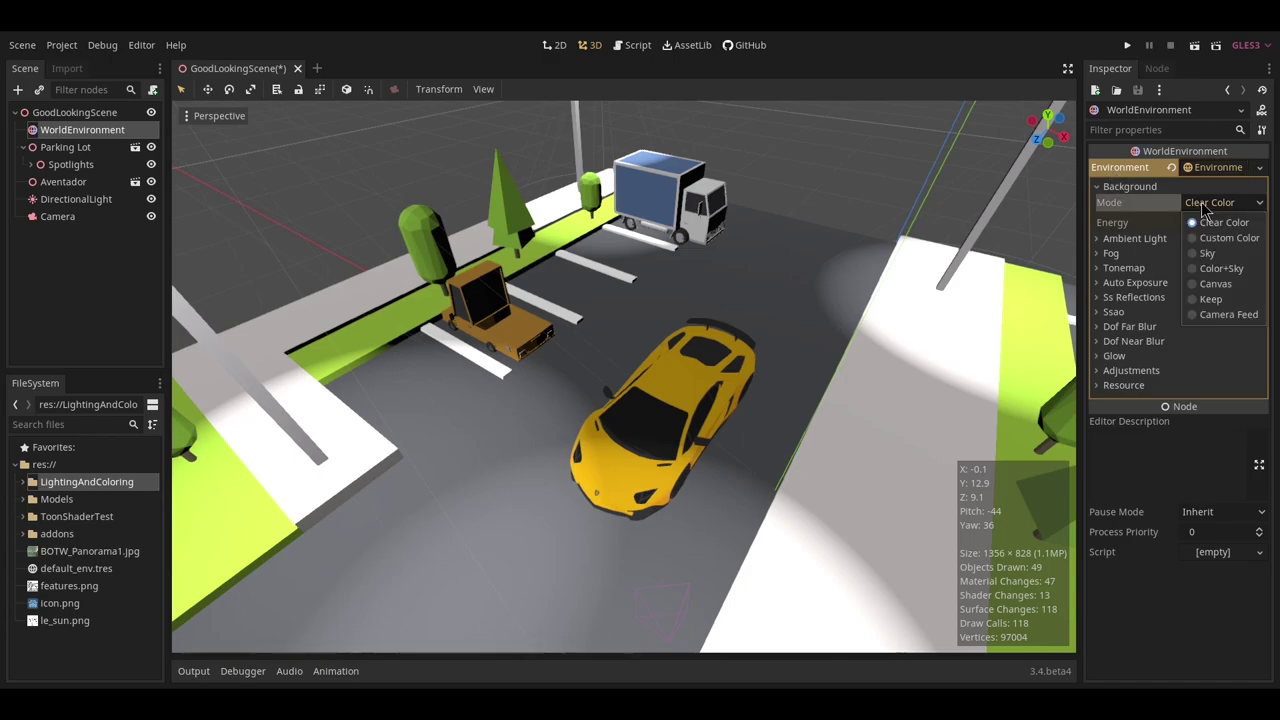
pyautogui.click(1214, 253)
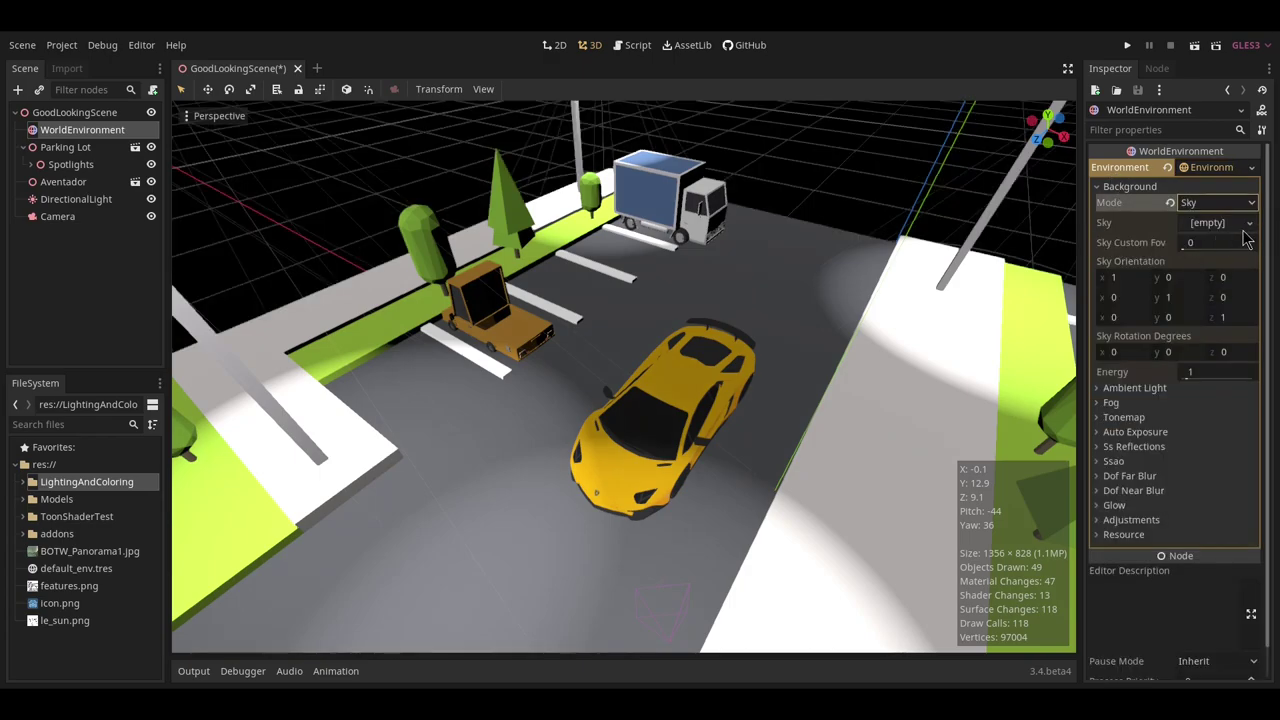
# Assign a new procedural sky to the environment's background and view the scene against it.
pyautogui.click(1245, 234)
pyautogui.click(1208, 262)
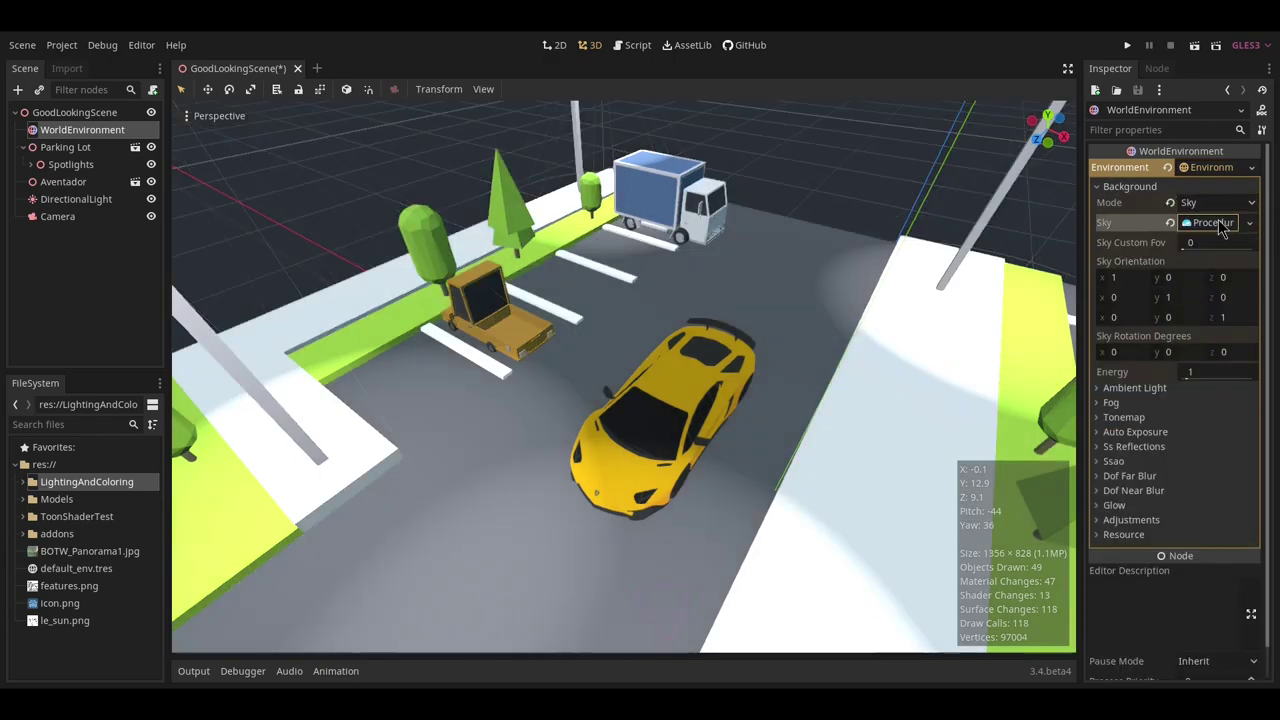
pyautogui.click(1216, 223)
pyautogui.click(1205, 224)
pyautogui.scroll(-5, 827, 310)
pyautogui.moveTo(827, 310); pyautogui.dragTo(757, 243, button='middle')
pyautogui.moveTo(858, 219); pyautogui.dragTo(891, 324, button='middle')
pyautogui.scroll(10, 745, 346)
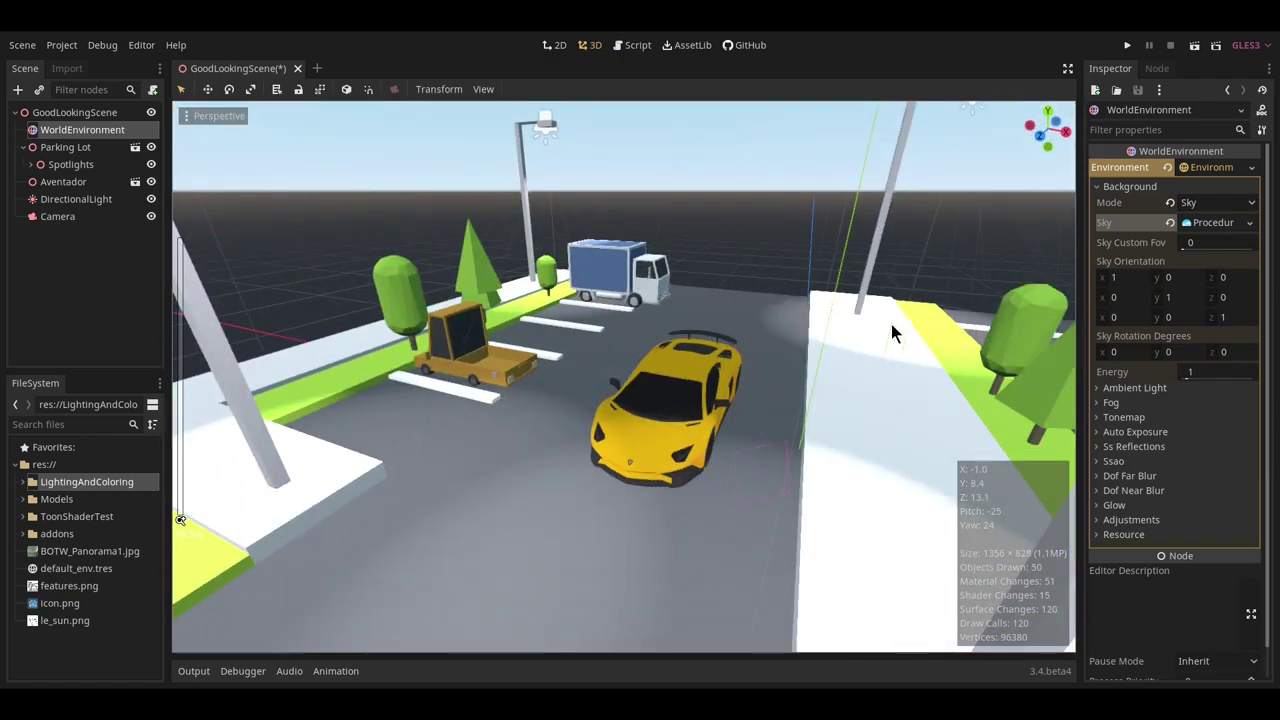
# Compare the Filmic and ACES tonemap modes, keep ACES for the environment, and save the scene.
pyautogui.click(1115, 418)
pyautogui.click(1200, 440)
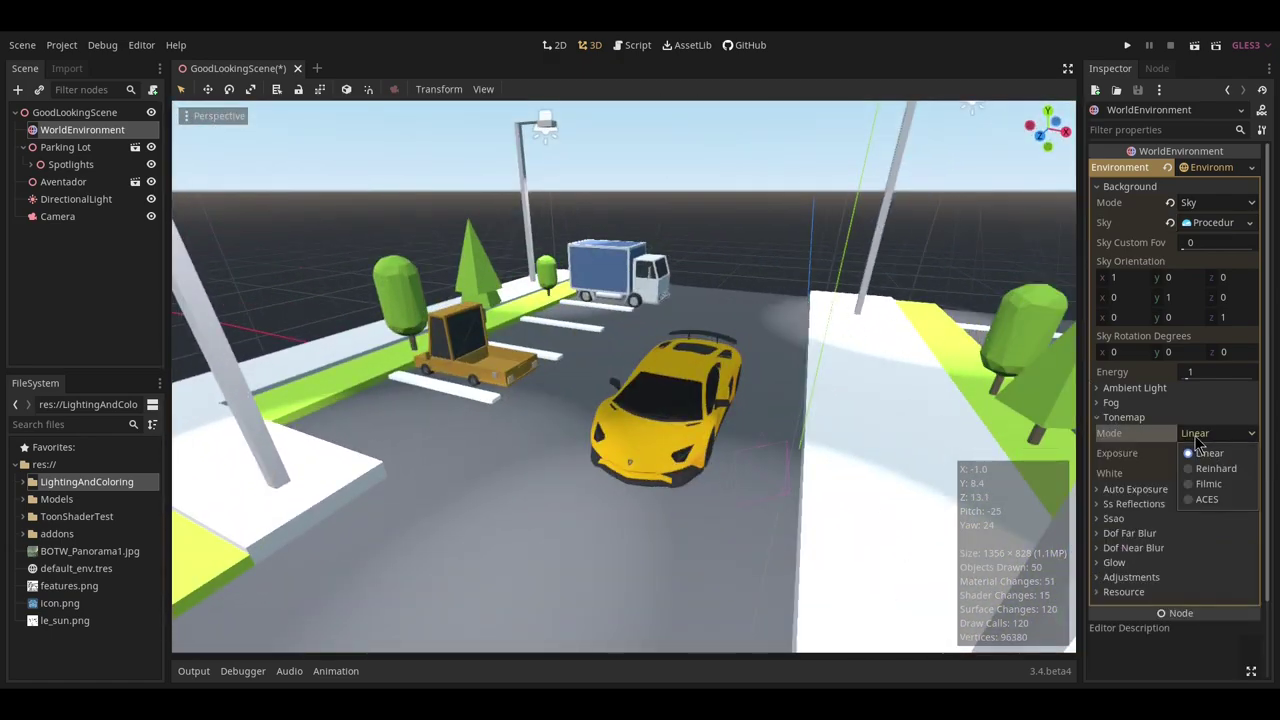
pyautogui.click(1207, 484)
pyautogui.click(1210, 433)
pyautogui.click(1208, 499)
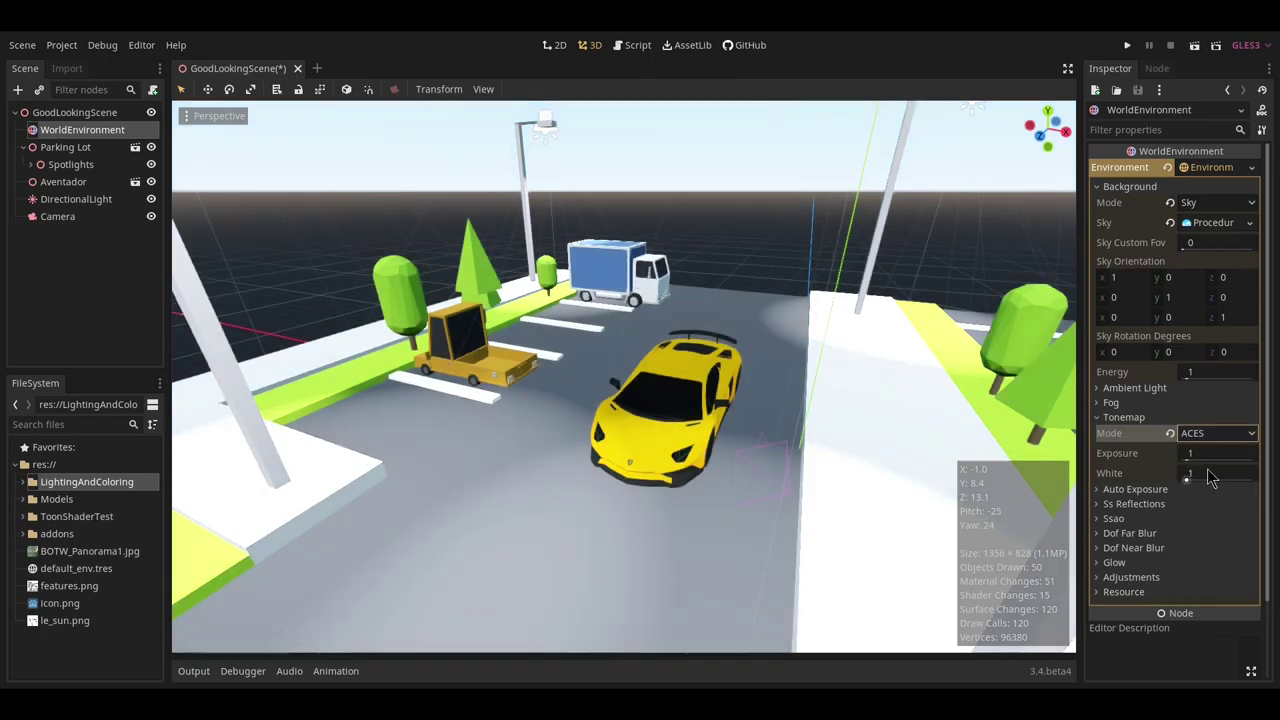
pyautogui.click(1212, 433)
pyautogui.click(1200, 485)
pyautogui.click(1210, 433)
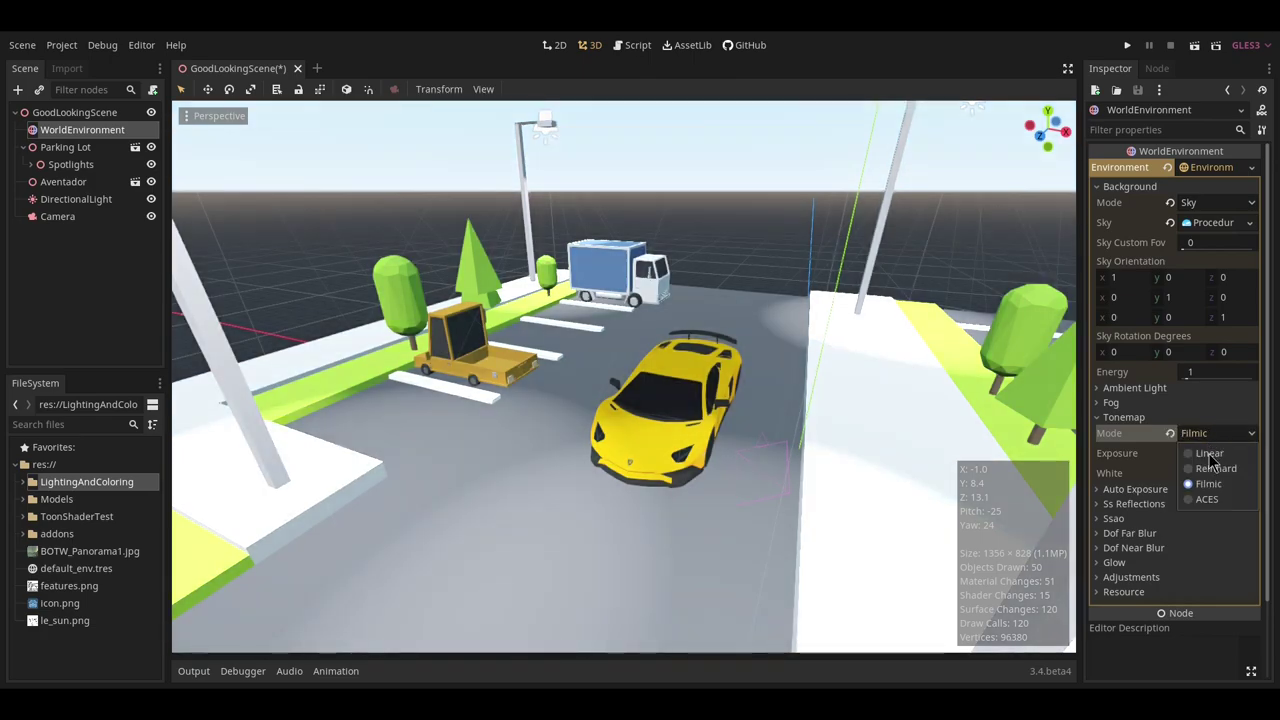
pyautogui.click(1210, 500)
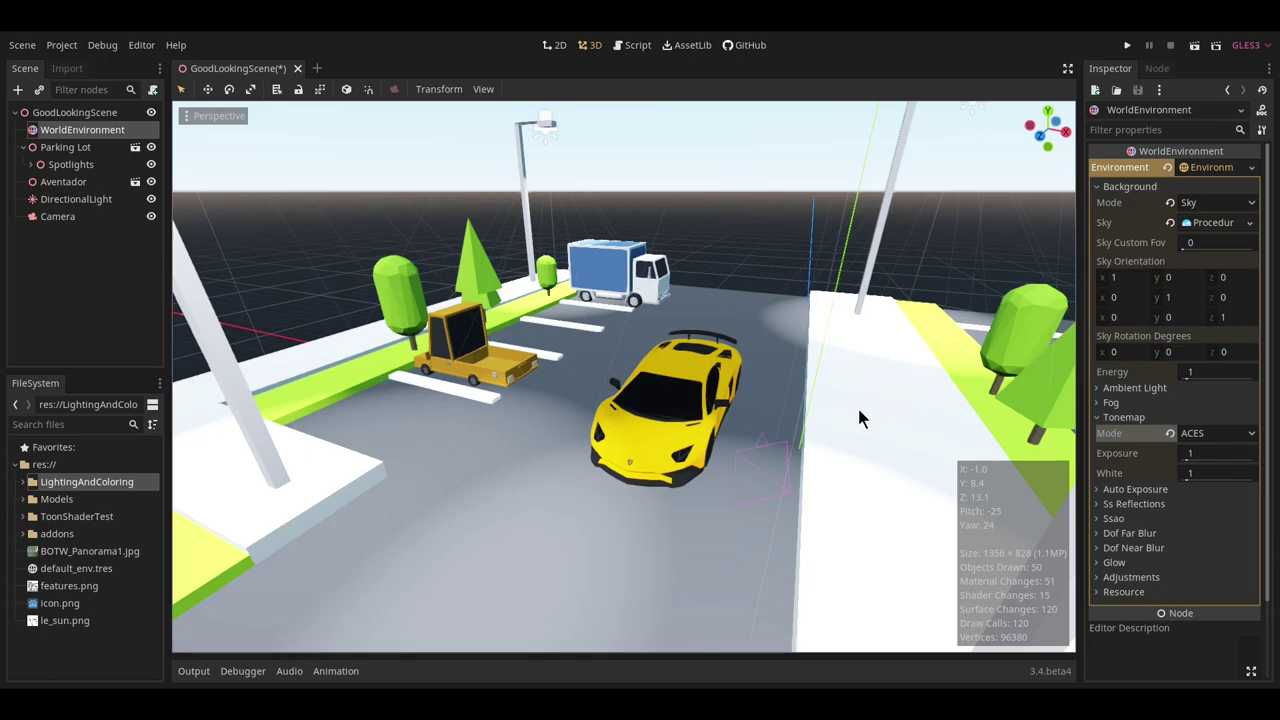
pyautogui.moveTo(859, 410); pyautogui.dragTo(790, 400, button='middle')
pyautogui.scroll(-5, 823, 430)
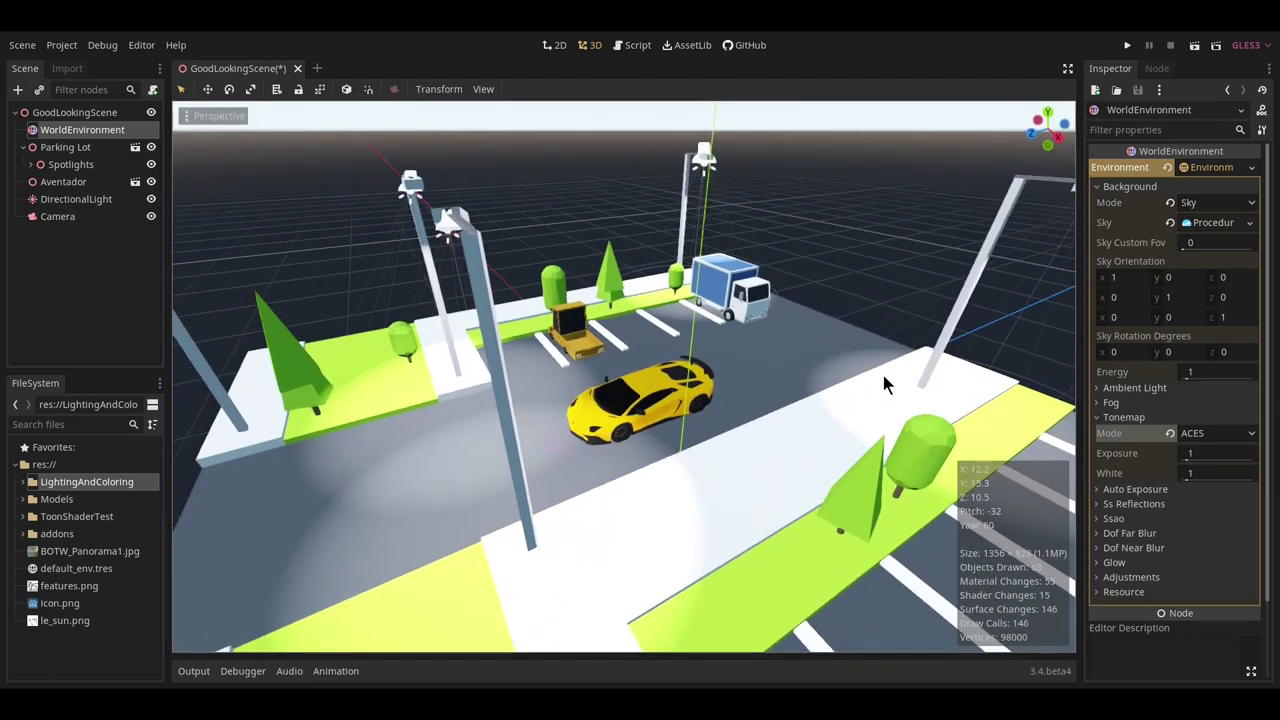
pyautogui.hotkey('ctrl', 's')
# Bring the sun in the sky into view and set the tonemap White value to 1.7.
pyautogui.scroll(-10, 785, 450)
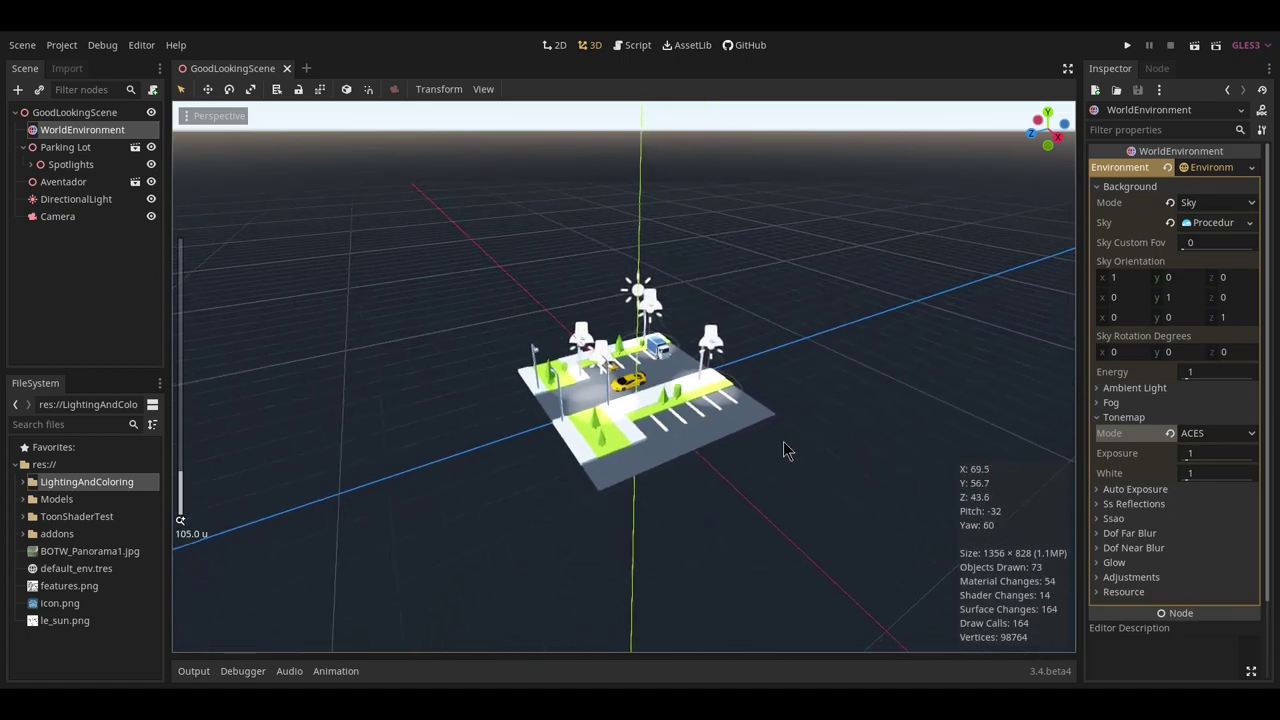
pyautogui.moveTo(784, 444); pyautogui.dragTo(762, 292, button='middle')
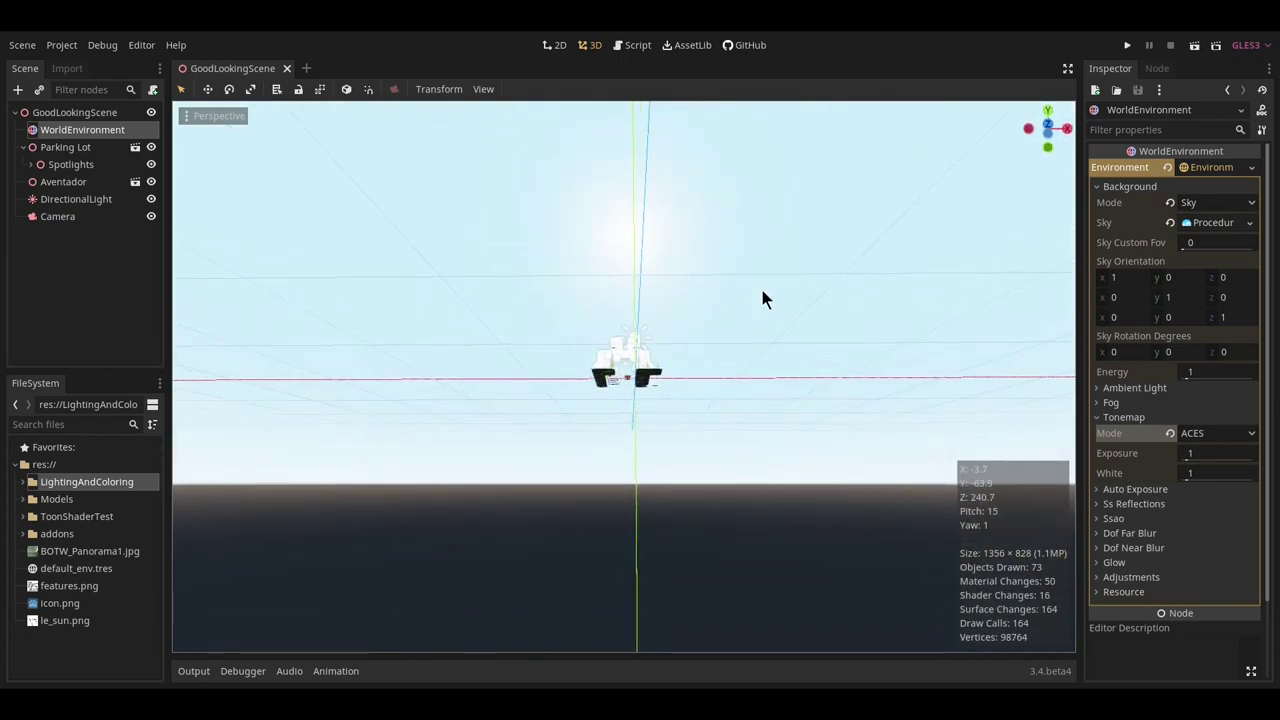
pyautogui.moveTo(1186, 482); pyautogui.dragTo(1187, 483)
pyautogui.click(1206, 469)
pyautogui.write('1.35')
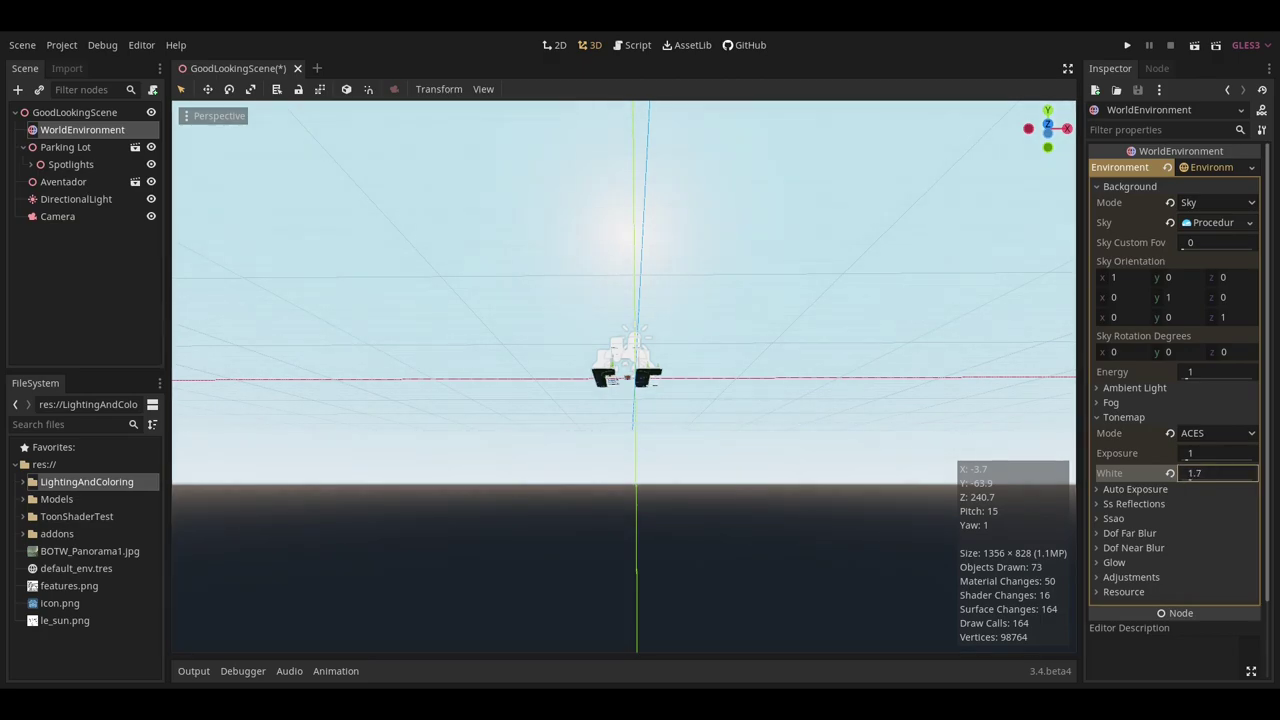
# Set the tonemap White value to 1.55 and view the yellow car in the parking lot.
pyautogui.press('Return')
pyautogui.moveTo(888, 329); pyautogui.dragTo(690, 388, button='middle')
pyautogui.scroll(10, 690, 388)
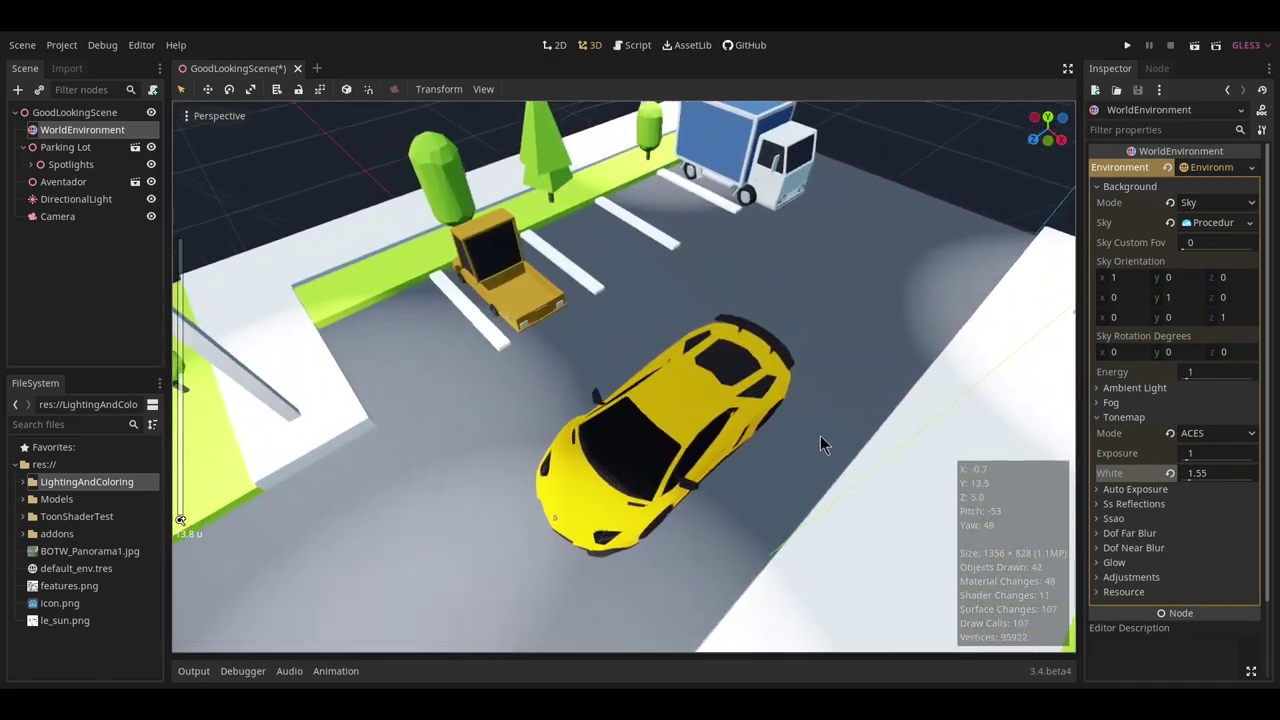
pyautogui.moveTo(820, 436); pyautogui.dragTo(863, 429, button='middle')
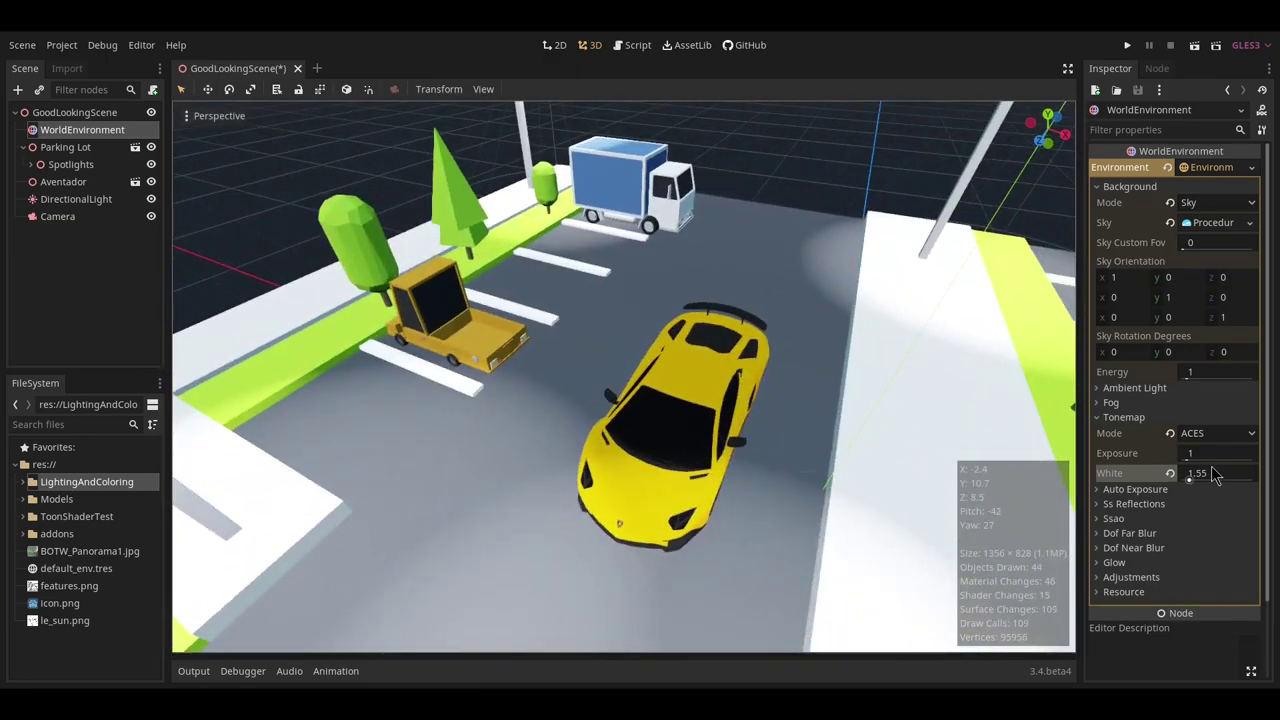
# Try a tonemap Exposure of 1.51, reset it to the default, and save the scene.
pyautogui.moveTo(1189, 455); pyautogui.dragTo(1214, 455)
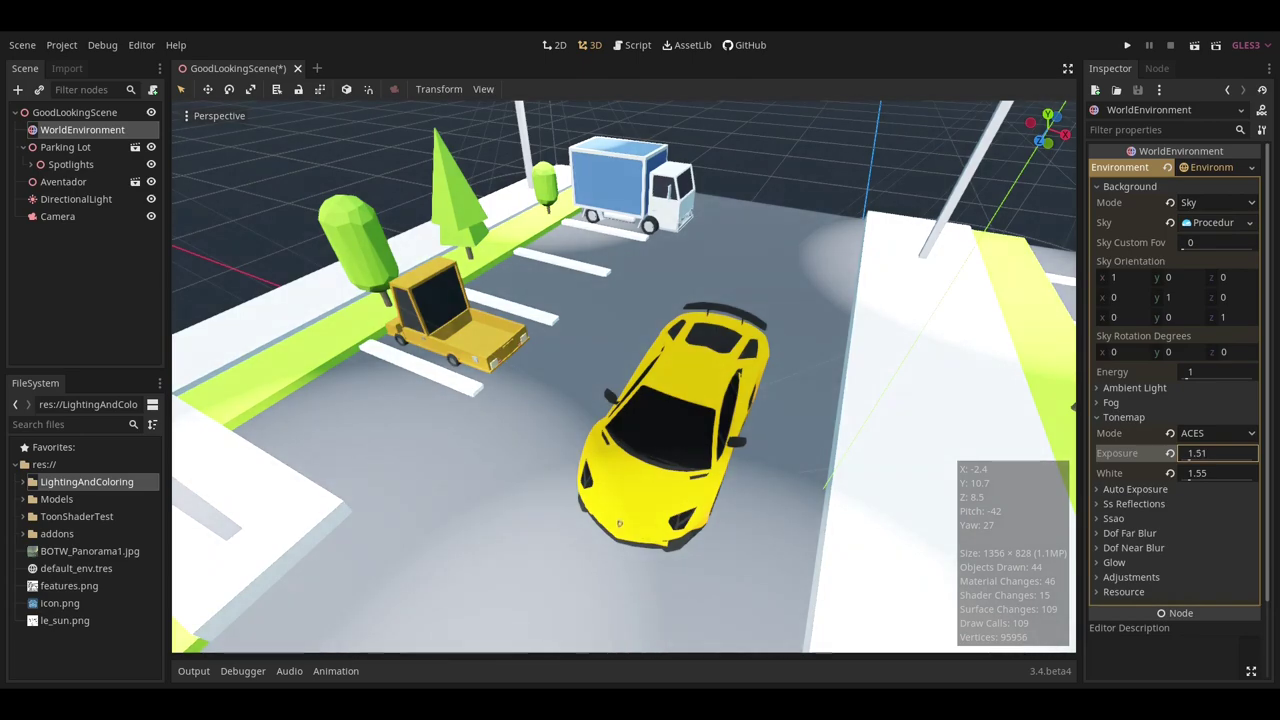
pyautogui.click(1170, 453)
pyautogui.hotkey('ctrl', 's')
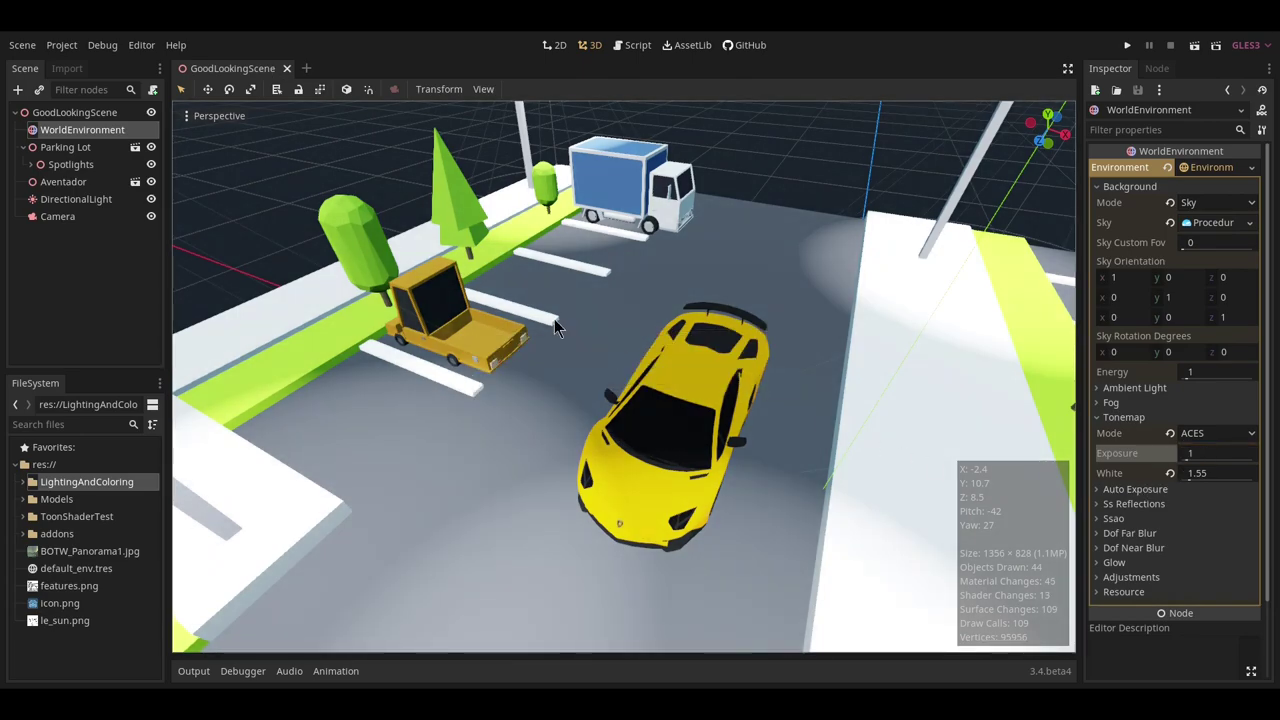
# Set the DirectionalLight's energy to 2, save the scene, and check the lighting around the car.
pyautogui.click(108, 204)
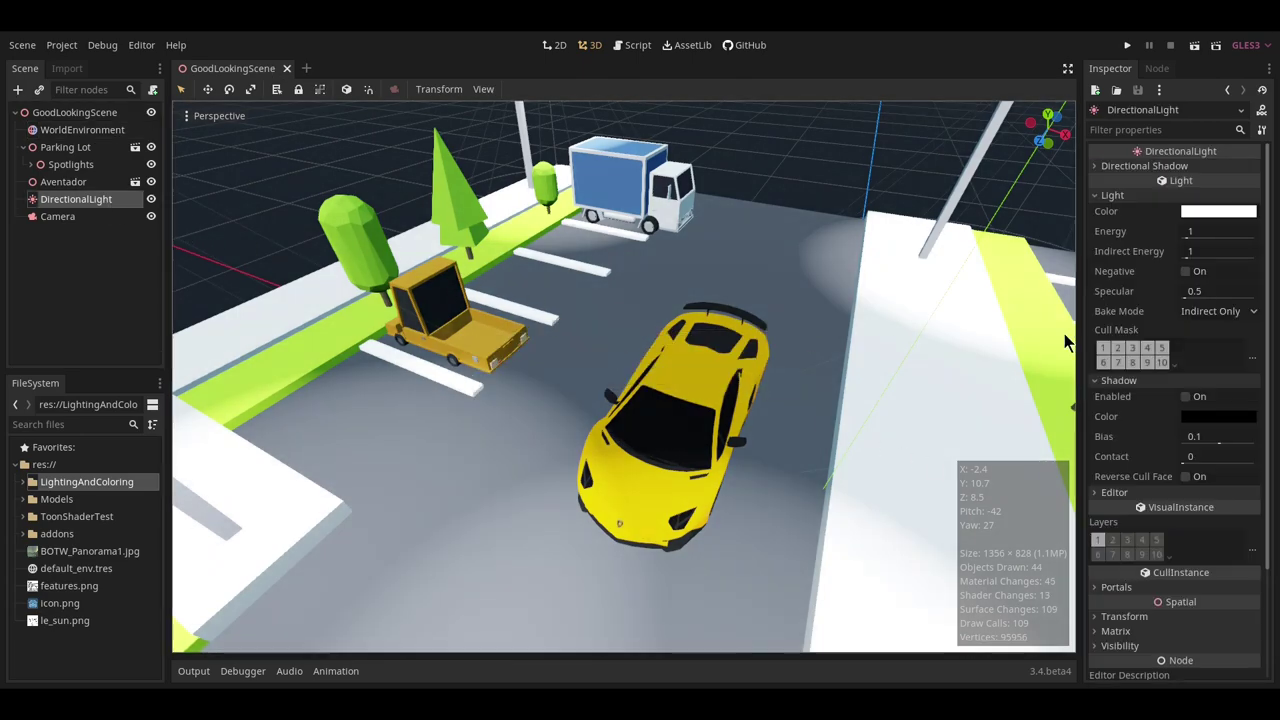
pyautogui.click(1197, 232)
pyautogui.write('2')
pyautogui.press('Return')
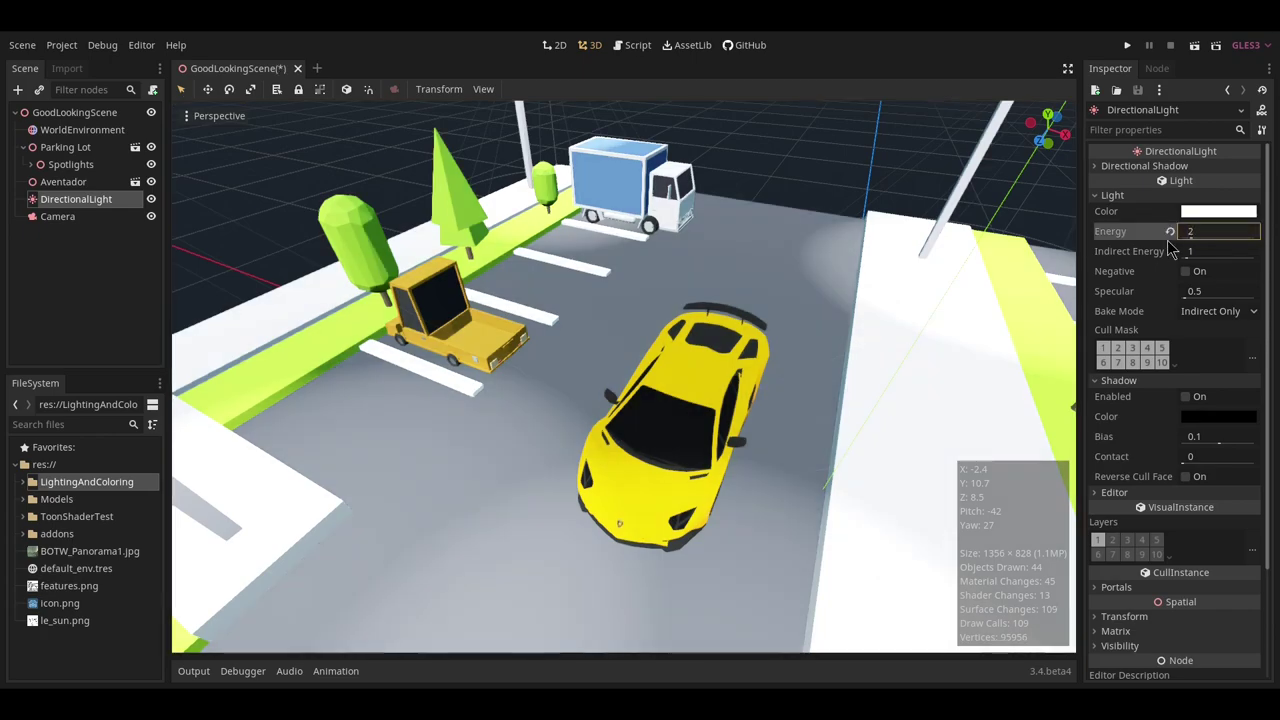
pyautogui.hotkey('ctrl', 's')
pyautogui.scroll(-10, 875, 306)
pyautogui.moveTo(851, 325)
pyautogui.mouseDown(button='middle')
pyautogui.moveTo(713, 370)
pyautogui.moveTo(761, 352)
pyautogui.moveTo(715, 390)
pyautogui.mouseUp(button='middle')
pyautogui.scroll(10, 713, 370)
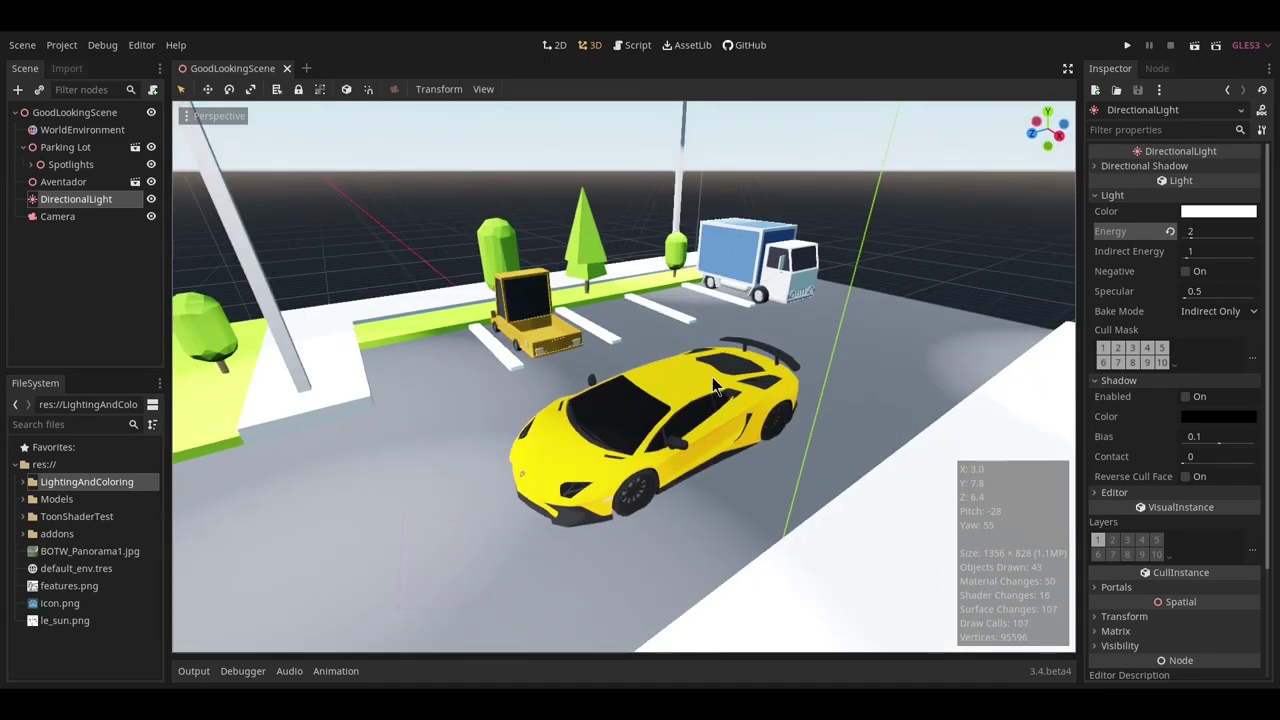
# Set the WorldEnvironment's ambient light color to mid grey, 808080.
pyautogui.click(82, 130)
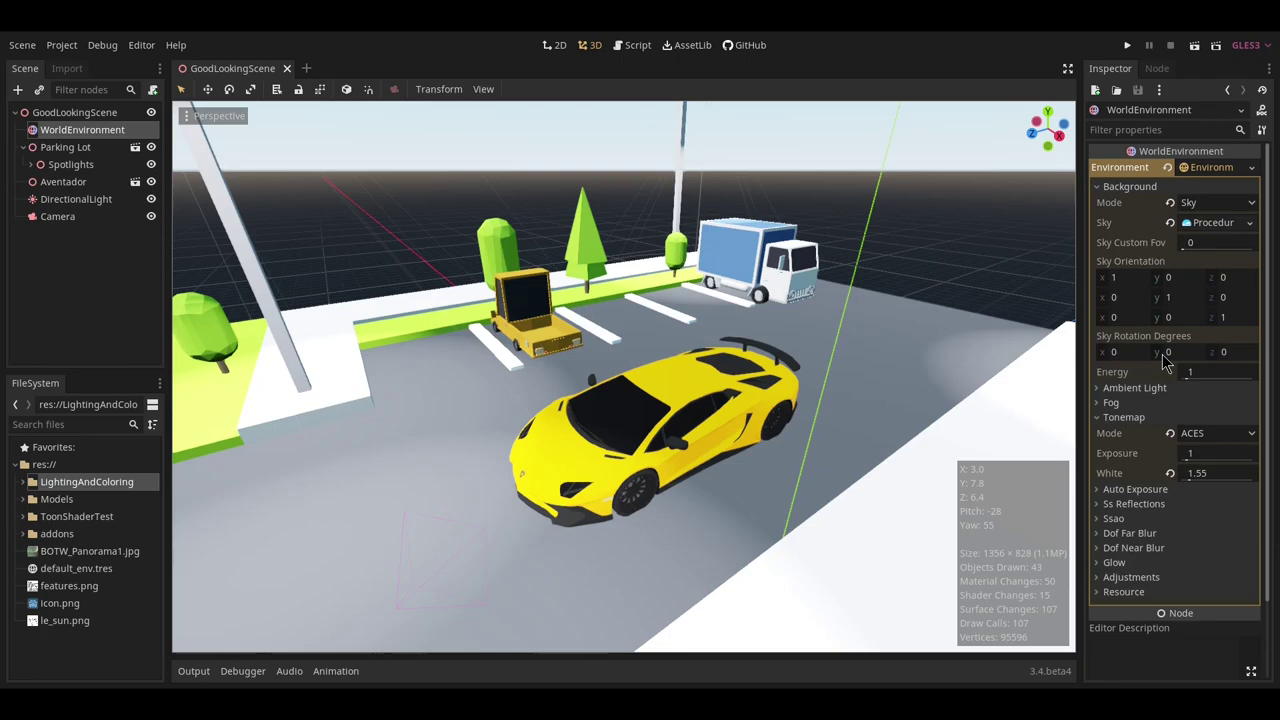
pyautogui.click(1135, 389)
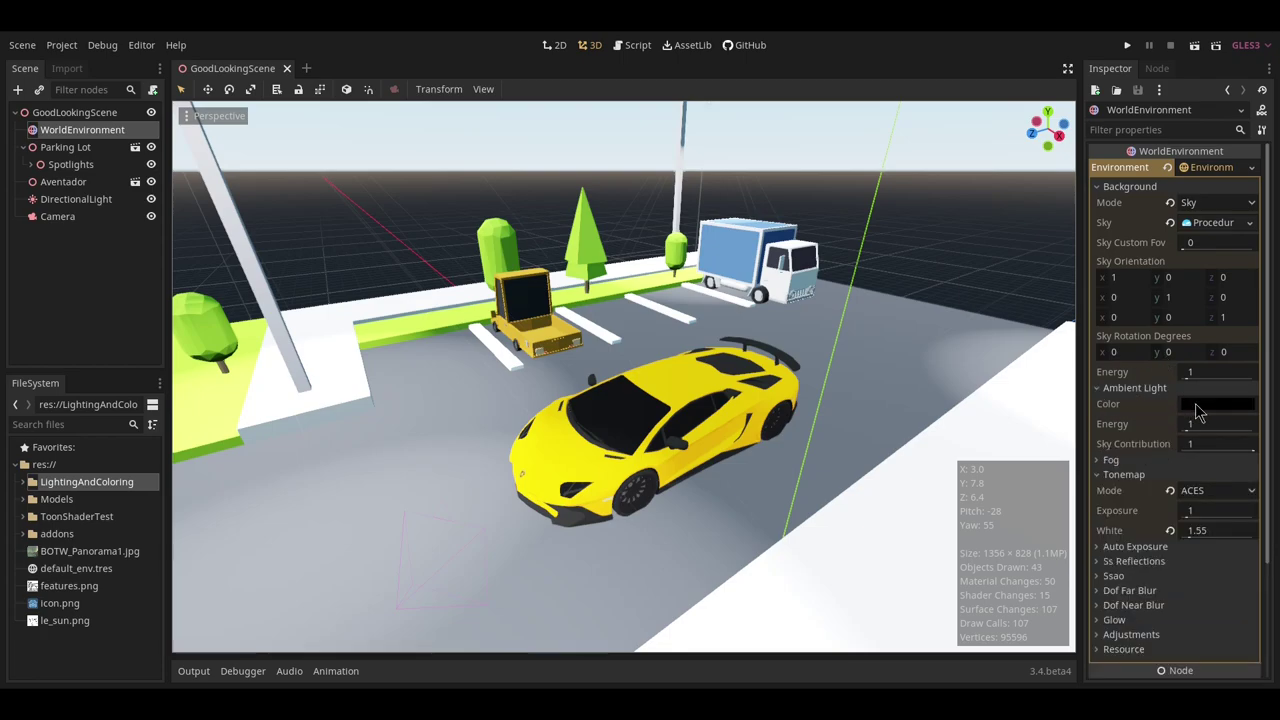
pyautogui.click(1199, 405)
pyautogui.moveTo(1040, 212); pyautogui.dragTo(957, 158)
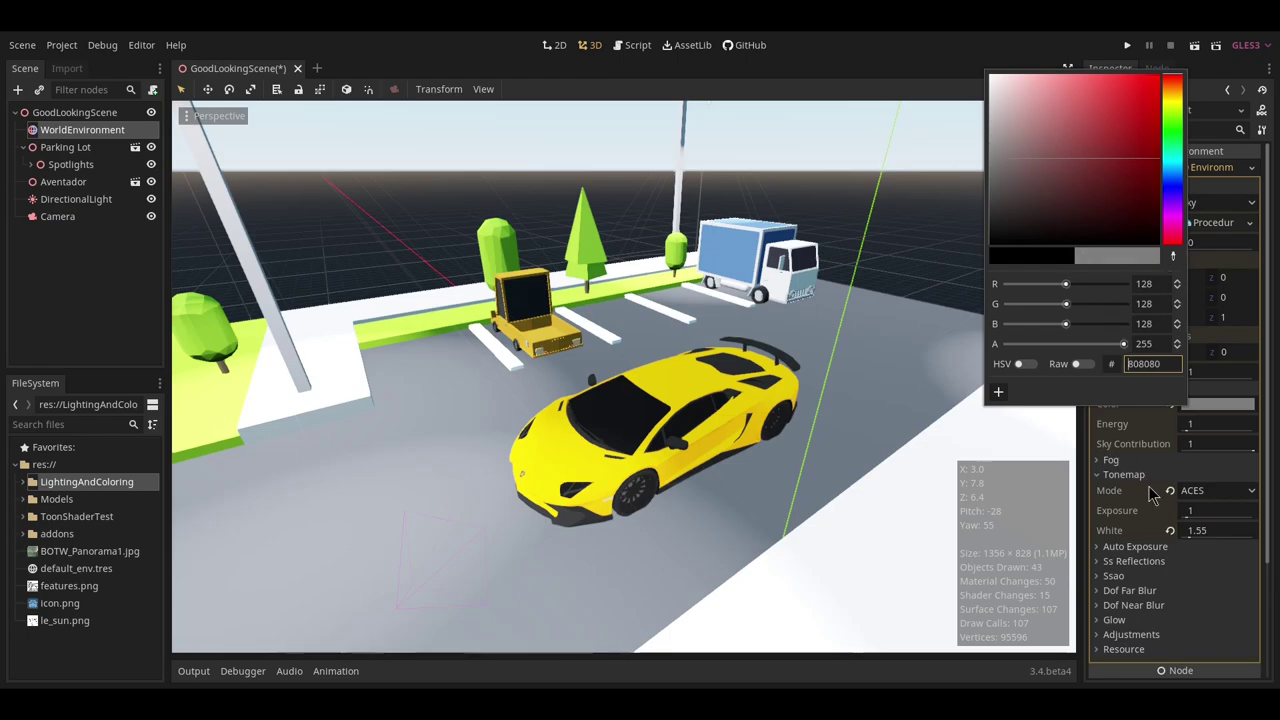
pyautogui.click(1135, 443)
# Compare the scene's look with the ambient light's Sky Contribution at 0, 0.38 and 1.
pyautogui.scroll(-5, 786, 411)
pyautogui.scroll(3, 783, 408)
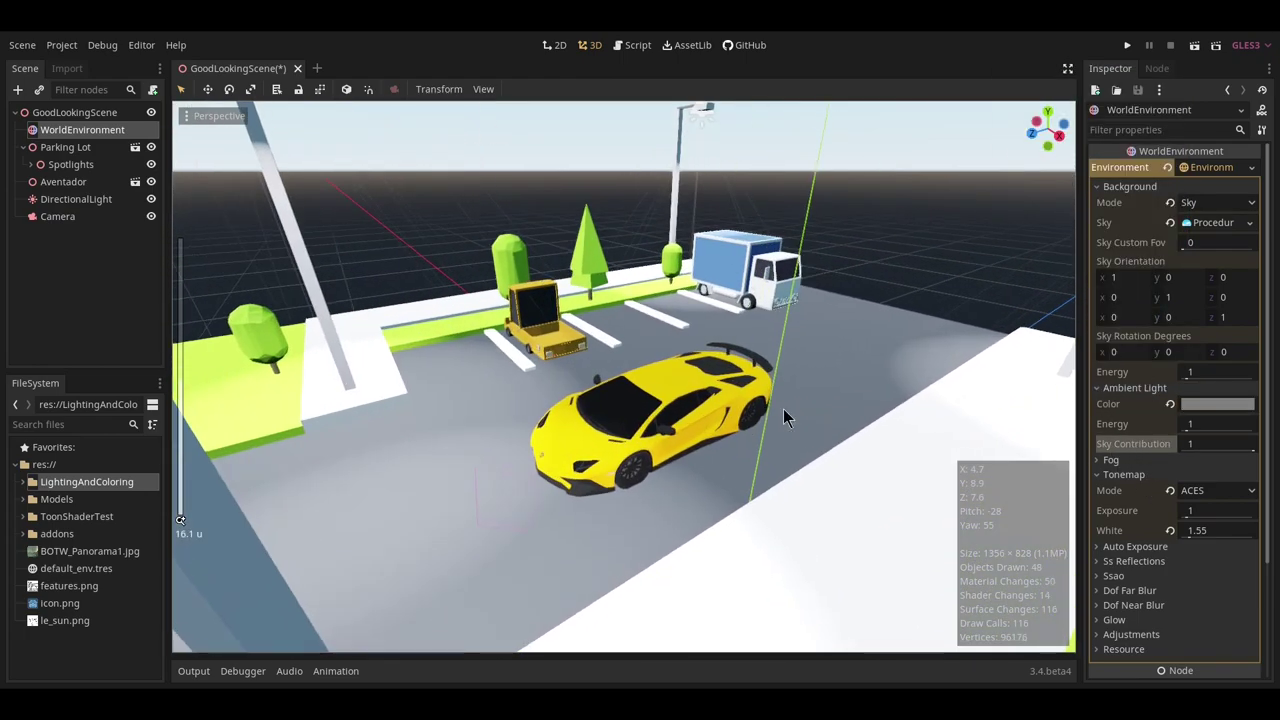
pyautogui.scroll(4, 783, 408)
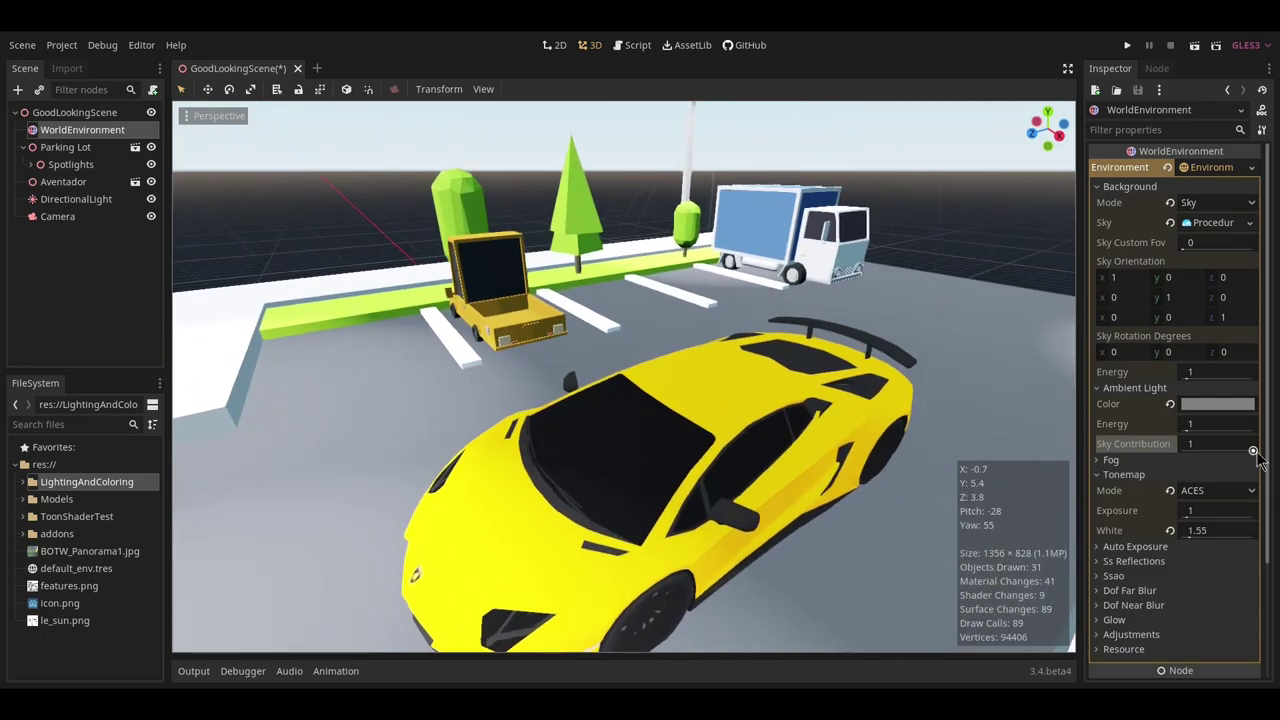
pyautogui.moveTo(1254, 452); pyautogui.dragTo(1180, 452)
pyautogui.scroll(-8, 766, 405)
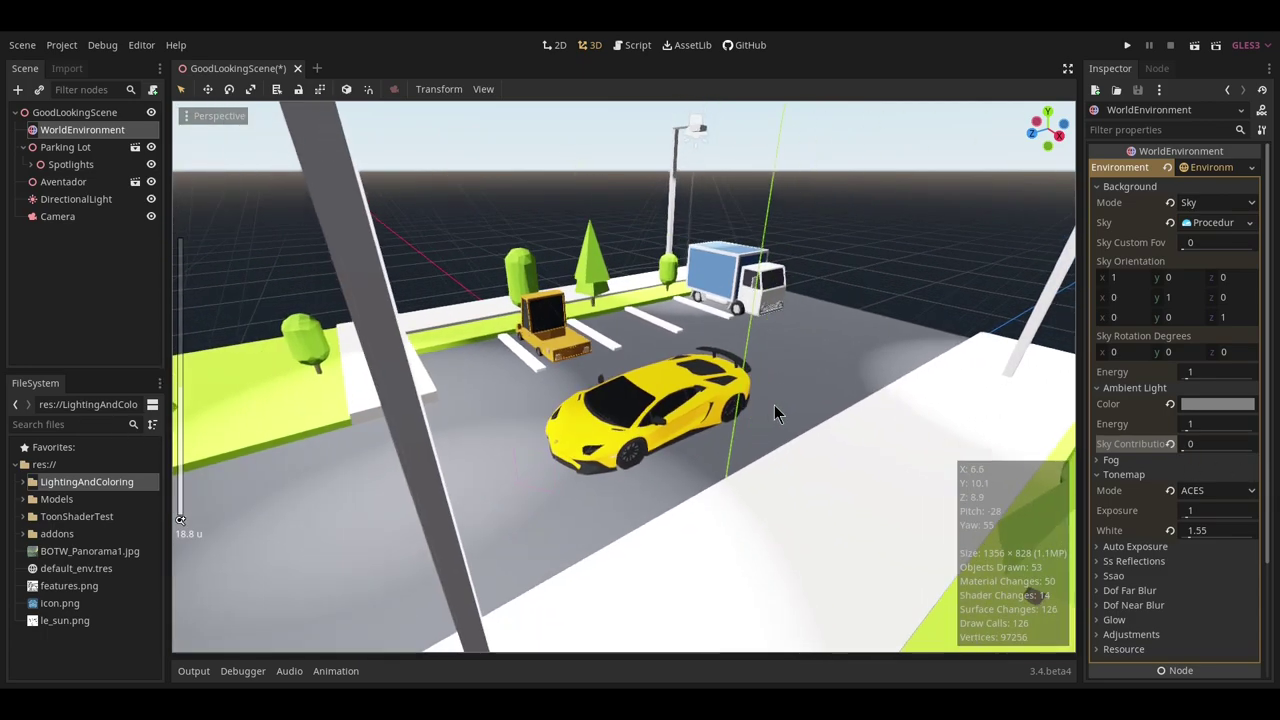
pyautogui.moveTo(774, 405); pyautogui.dragTo(680, 414, button='middle')
pyautogui.moveTo(1182, 452); pyautogui.dragTo(1201, 460)
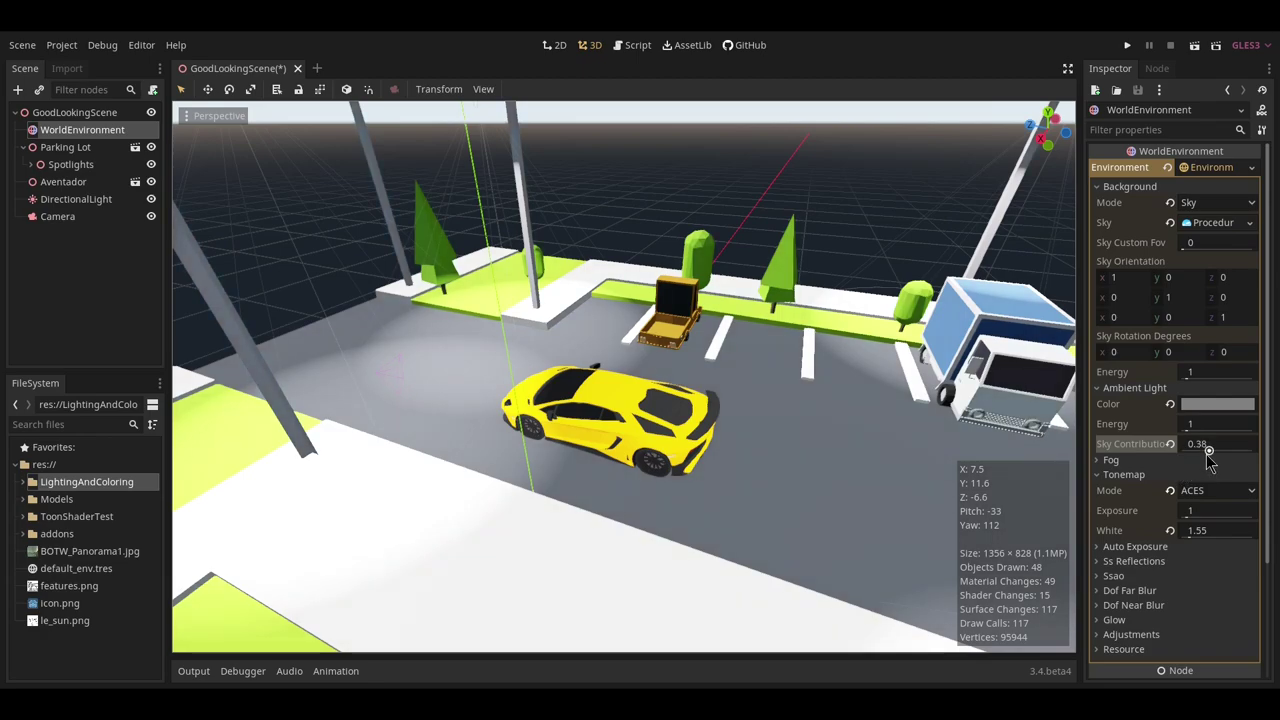
pyautogui.moveTo(1208, 455); pyautogui.dragTo(1278, 458)
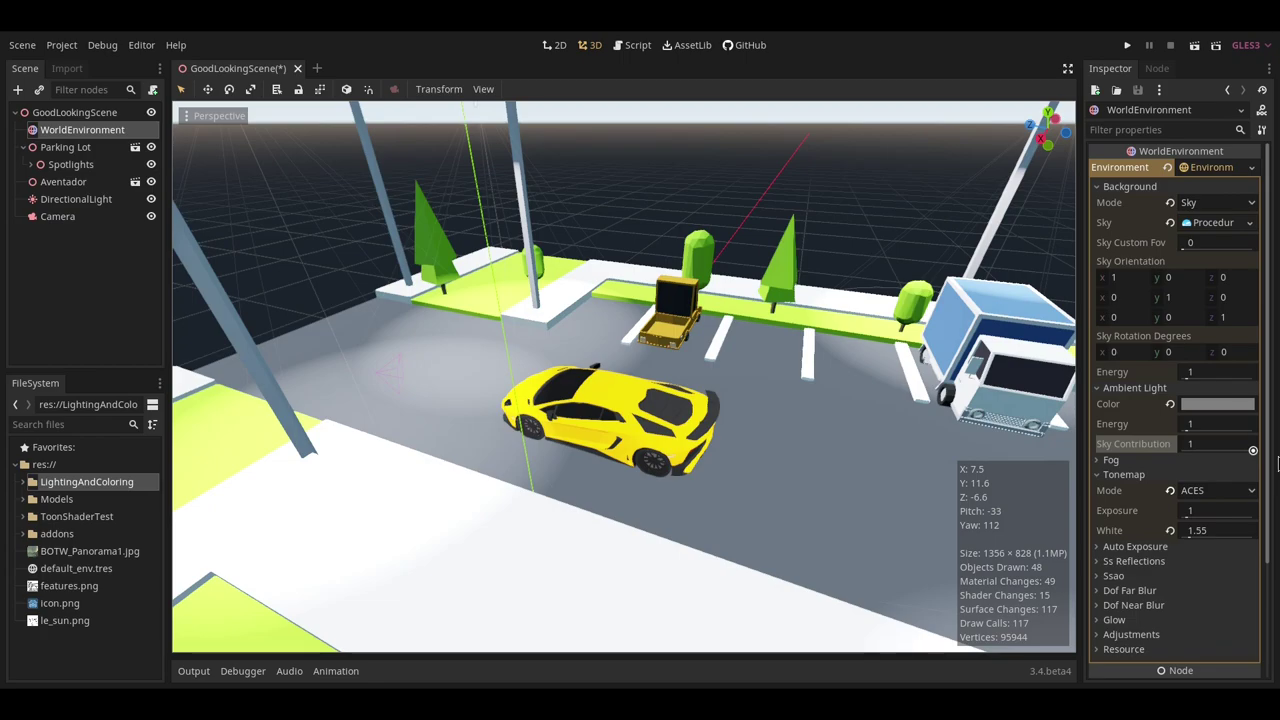
pyautogui.moveTo(1250, 451); pyautogui.dragTo(1160, 470)
# Set the ambient light's Sky Contribution to 0.26 and save the scene.
pyautogui.scroll(-5, 786, 443)
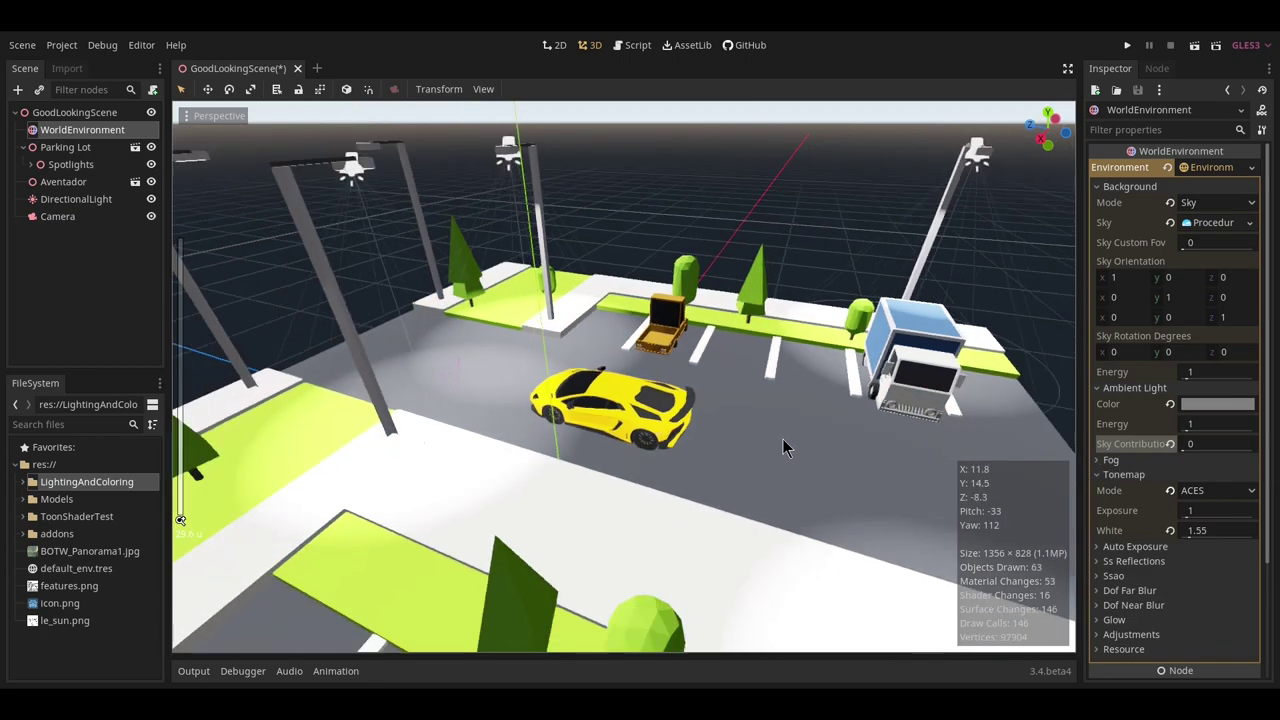
pyautogui.moveTo(755, 444); pyautogui.dragTo(657, 397, button='middle')
pyautogui.scroll(8, 642, 424)
pyautogui.scroll(8, 642, 424)
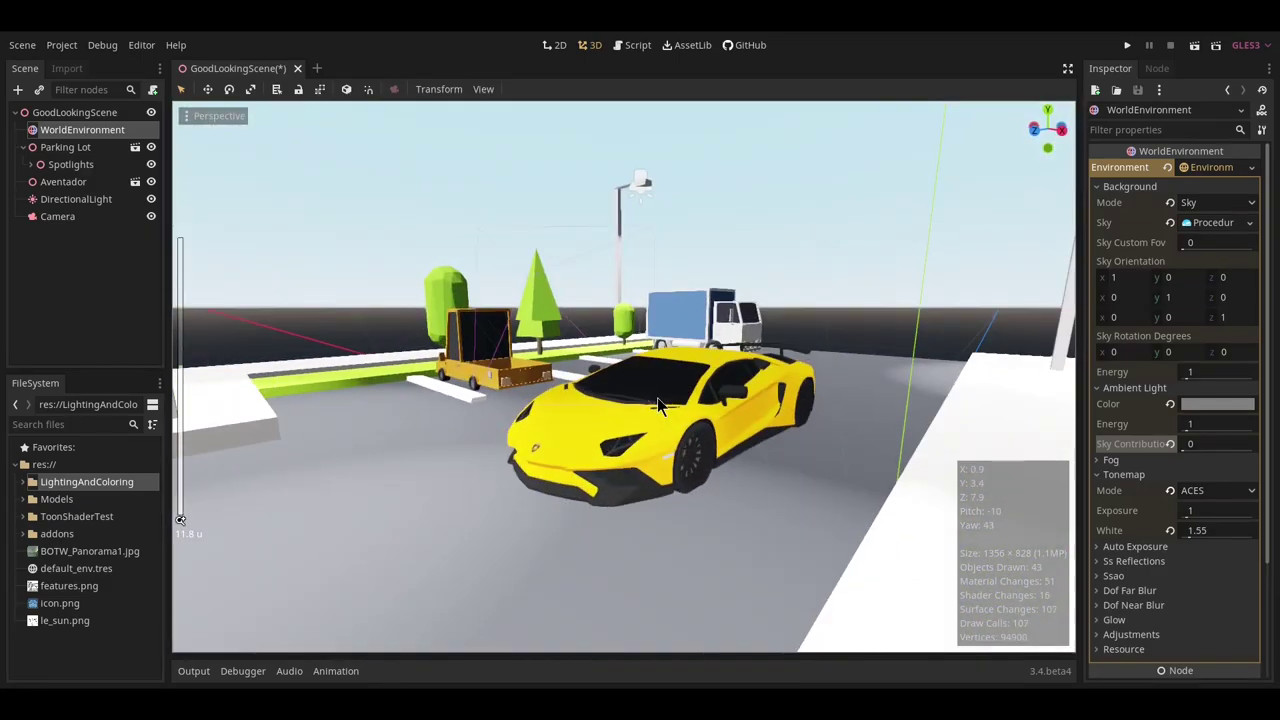
pyautogui.moveTo(1182, 453); pyautogui.dragTo(1201, 458)
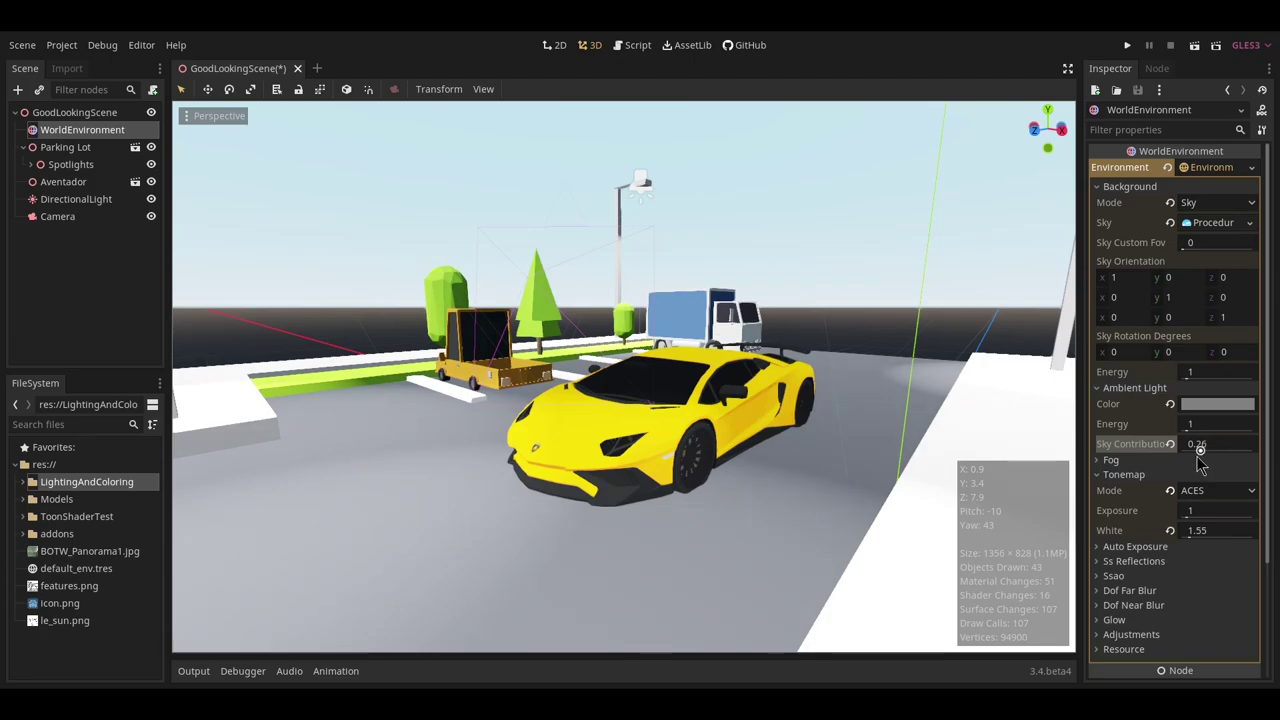
pyautogui.hotkey('ctrl', 's')
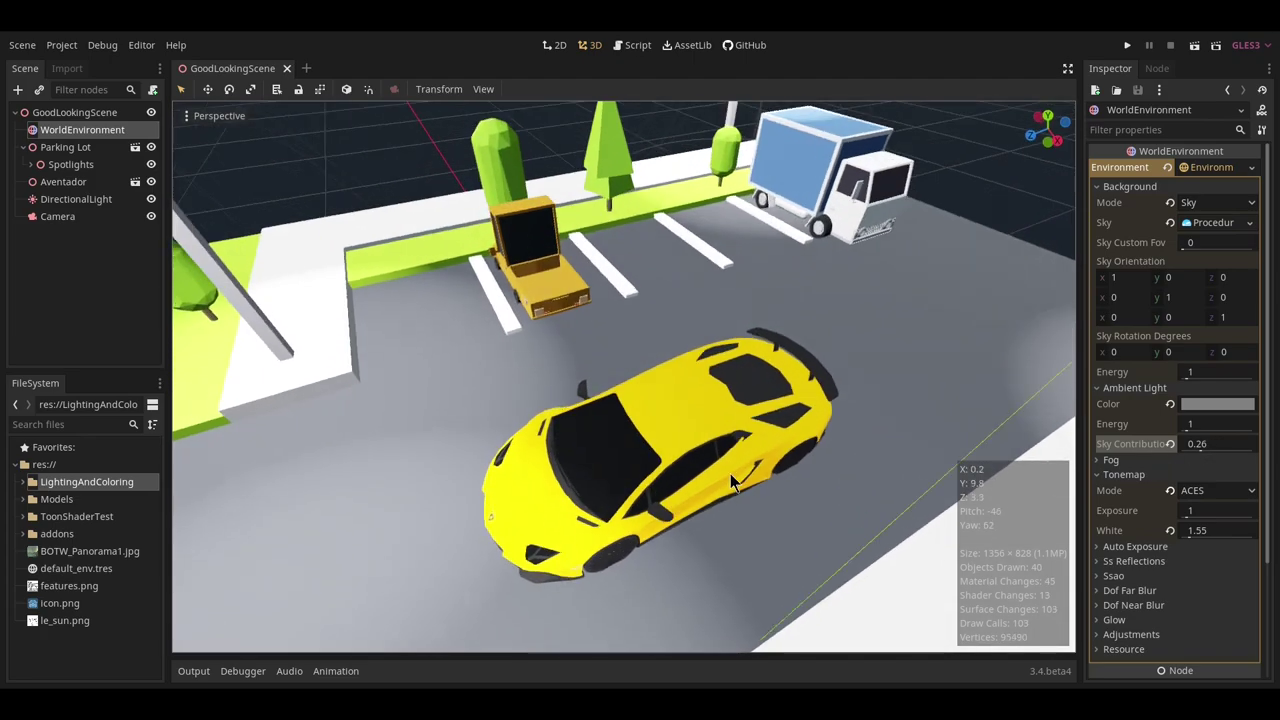
# Enable shadows on the DirectionalLight and inspect them around the yellow car and the pickup.
pyautogui.moveTo(790, 403); pyautogui.dragTo(755, 490, button='middle')
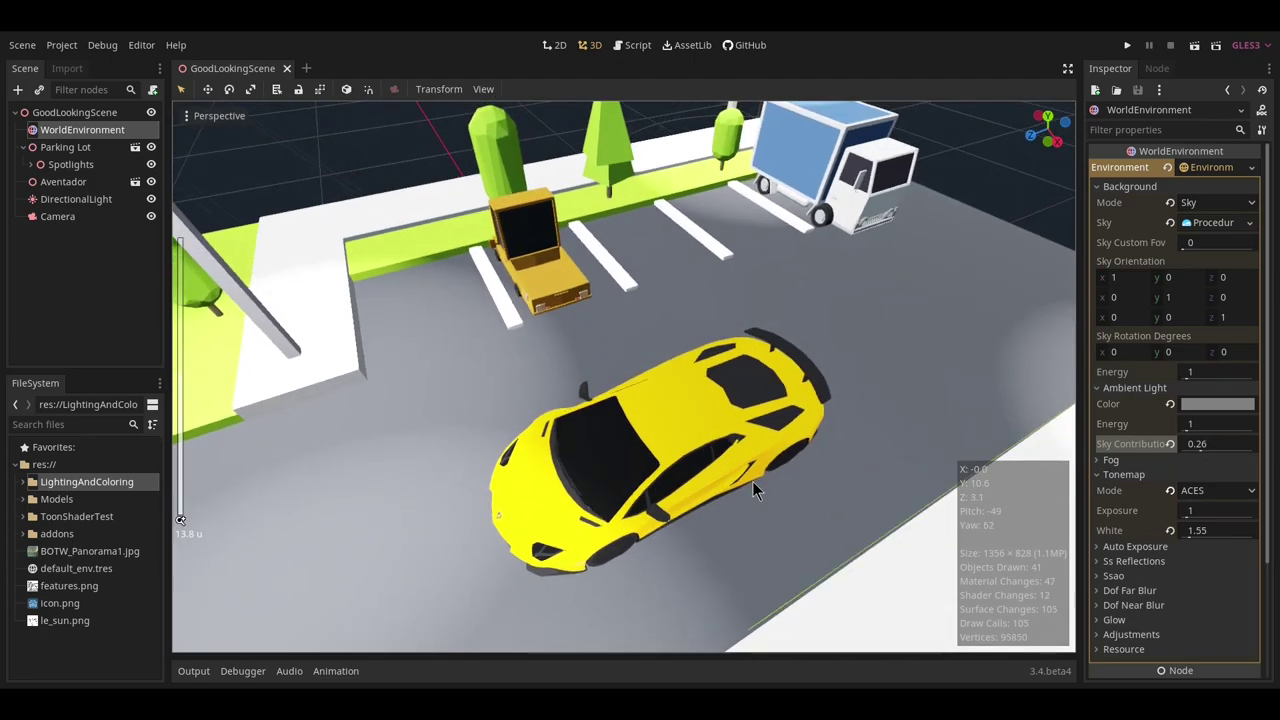
pyautogui.scroll(-7, 763, 476)
pyautogui.scroll(7, 763, 476)
pyautogui.moveTo(850, 482); pyautogui.dragTo(487, 355, button='middle')
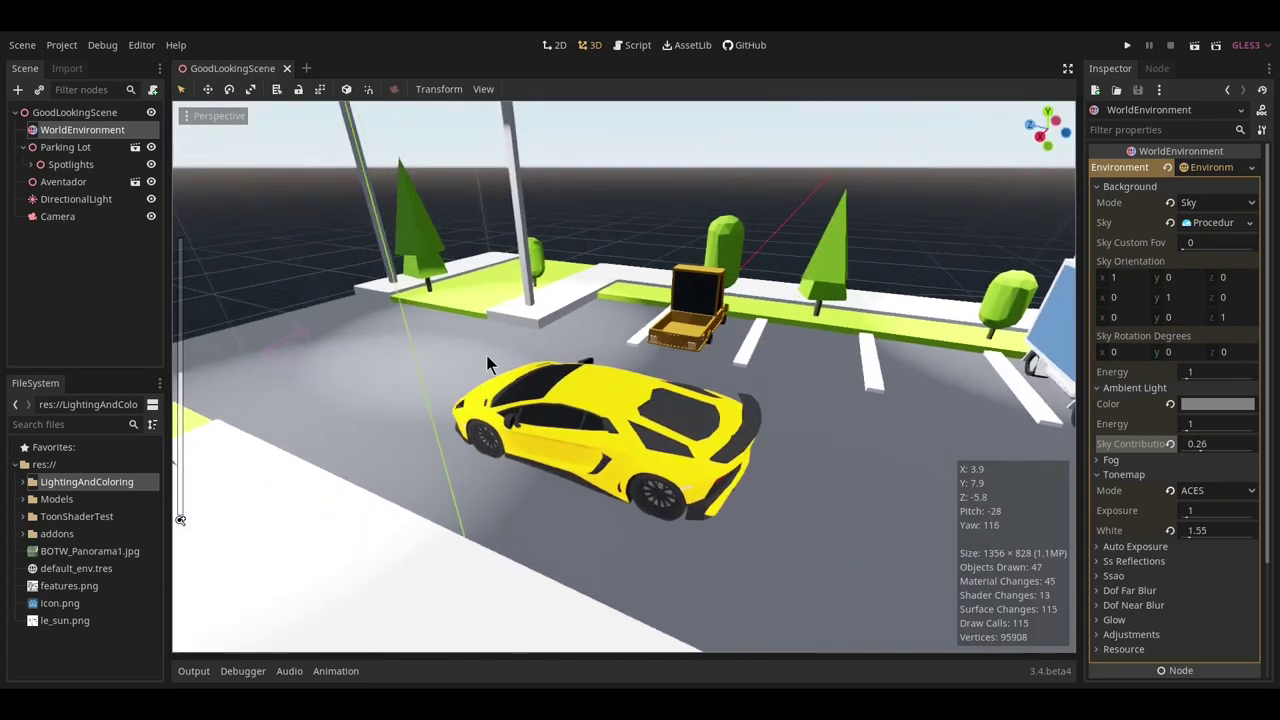
pyautogui.click(84, 200)
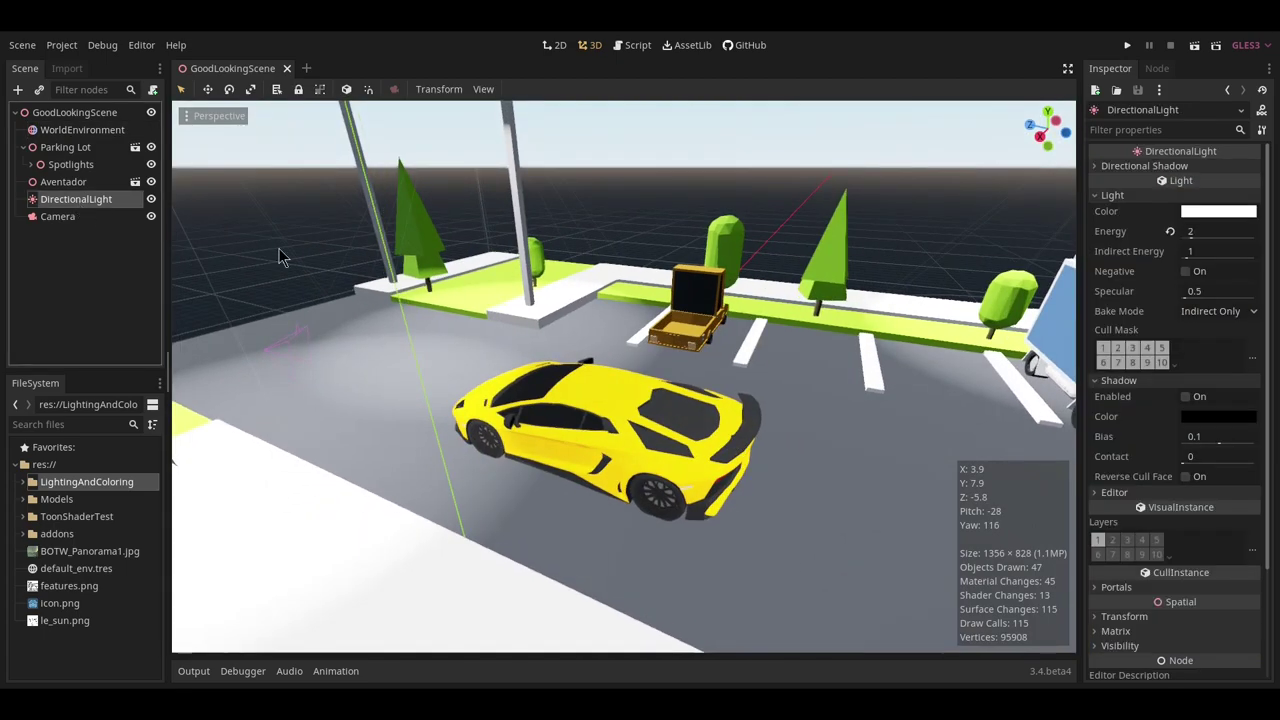
pyautogui.click(1208, 403)
pyautogui.moveTo(1034, 425); pyautogui.dragTo(502, 471, button='middle')
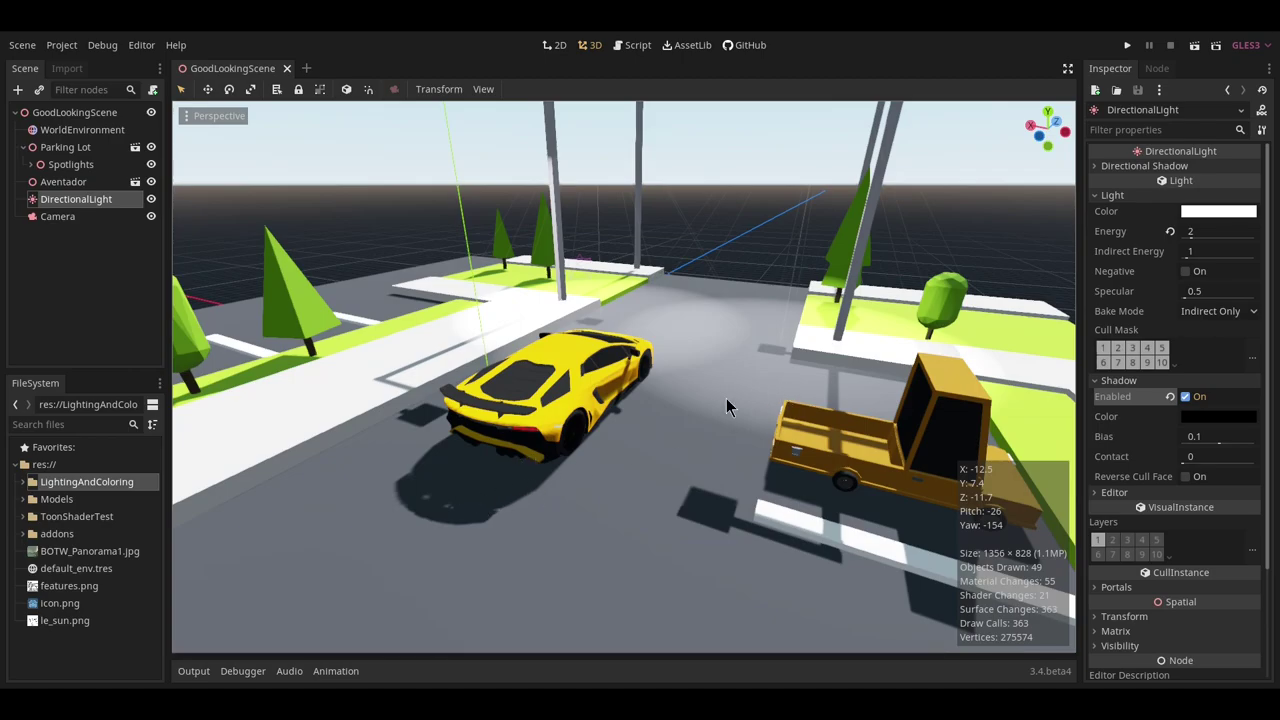
pyautogui.moveTo(726, 405); pyautogui.dragTo(599, 450, button='middle')
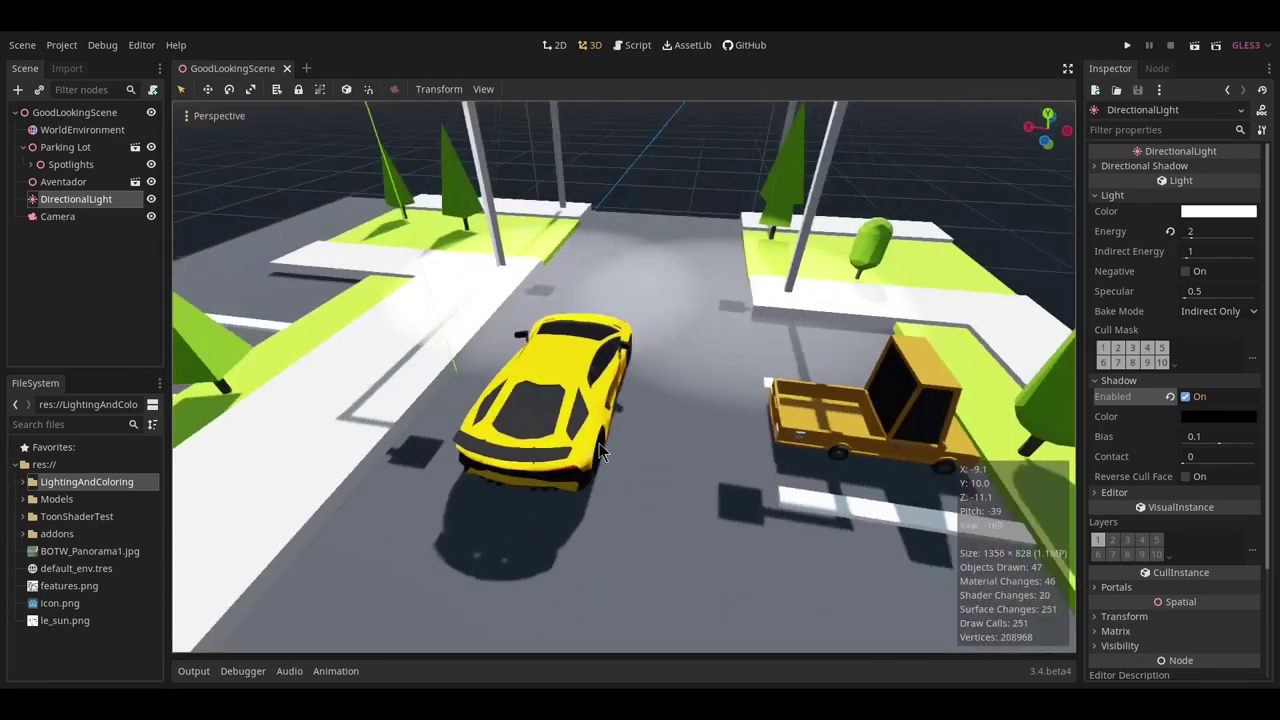
# Raise the WorldEnvironment's ambient light energy to 5.08 and view the parking lot at a low angle.
pyautogui.click(84, 130)
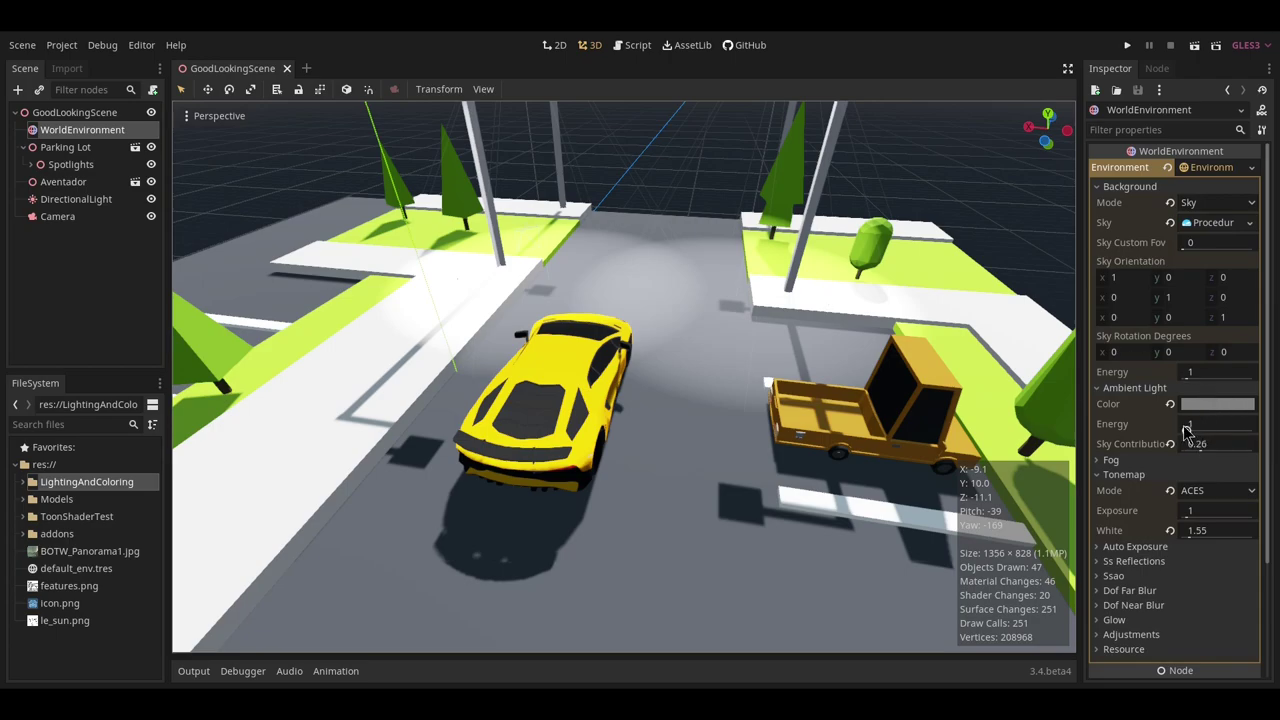
pyautogui.moveTo(1186, 430); pyautogui.dragTo(1205, 430)
pyautogui.moveTo(828, 451); pyautogui.dragTo(727, 376, button='middle')
pyautogui.scroll(-2, 677, 420)
pyautogui.scroll(14, 649, 412)
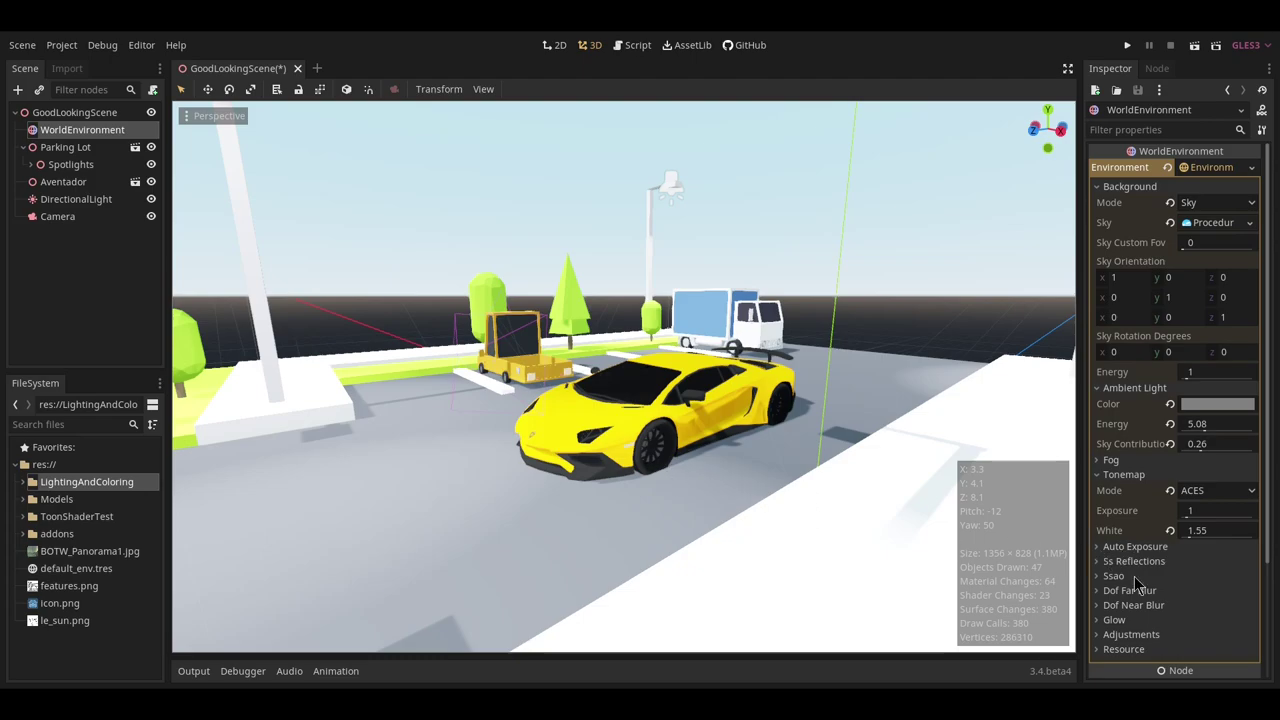
# Enable SSAO in the environment and inspect its effect on the cars from near and far.
pyautogui.click(1113, 577)
pyautogui.click(1186, 592)
pyautogui.scroll(2, 796, 467)
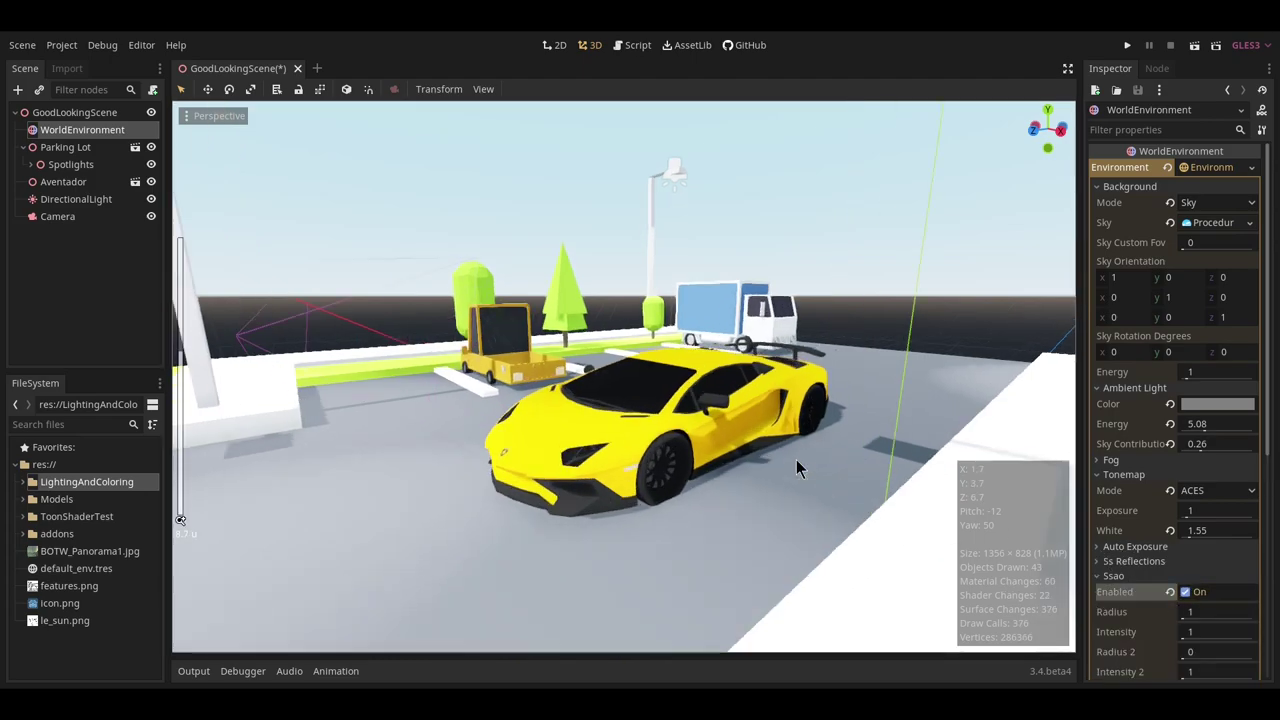
pyautogui.scroll(10, 810, 463)
pyautogui.scroll(-12, 814, 463)
pyautogui.moveTo(814, 463)
pyautogui.mouseDown(button='middle')
pyautogui.moveTo(774, 417)
pyautogui.moveTo(744, 438)
pyautogui.moveTo(760, 471)
pyautogui.moveTo(833, 478)
pyautogui.mouseUp(button='middle')
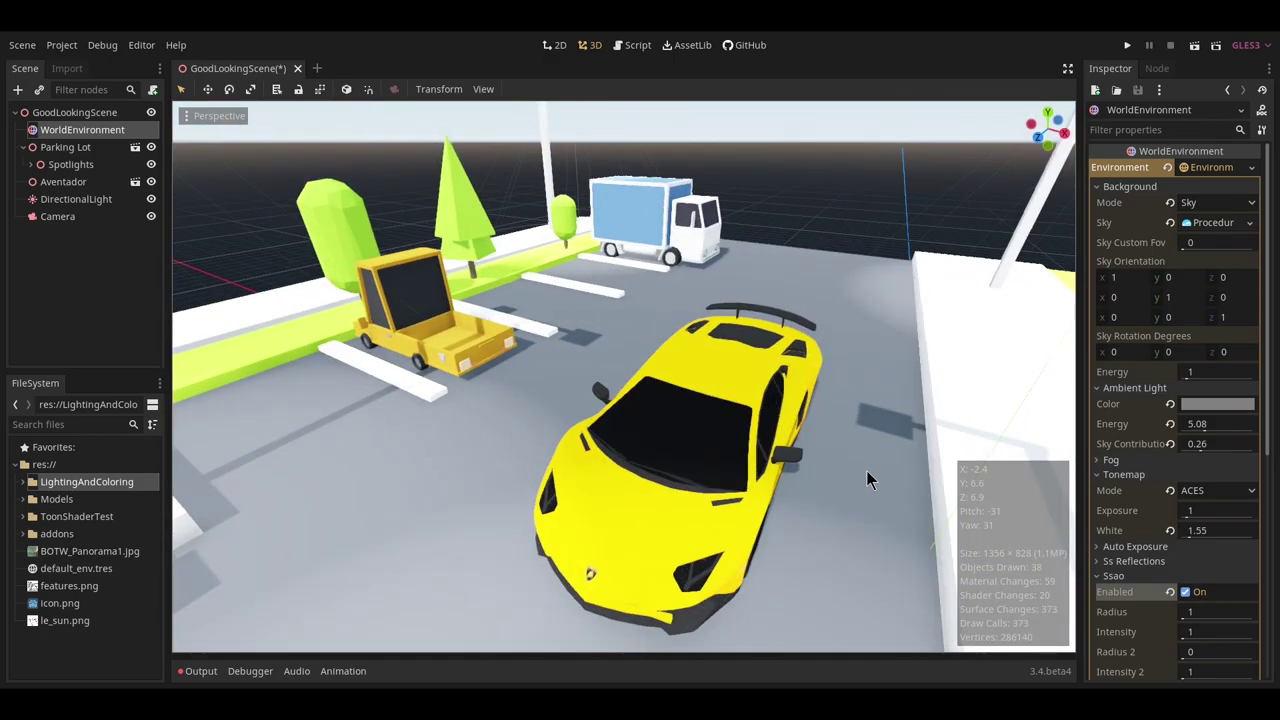
pyautogui.scroll(-3, 815, 485)
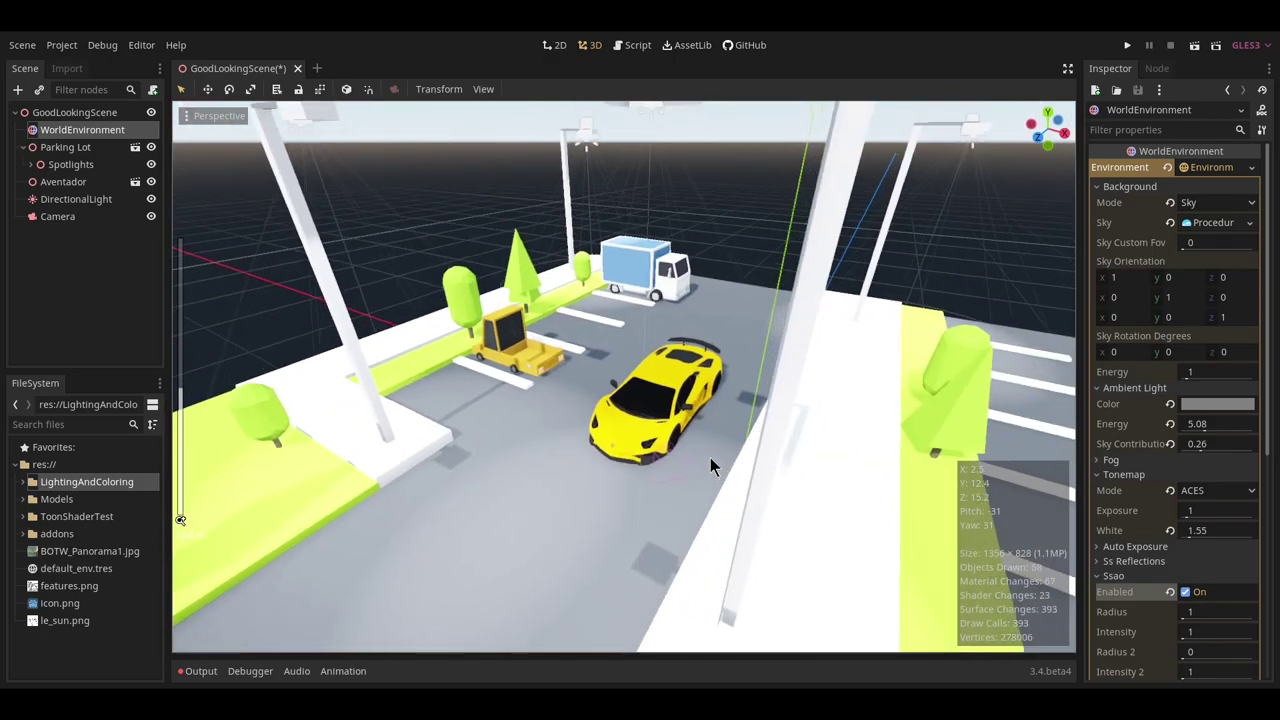
pyautogui.scroll(3, 710, 457)
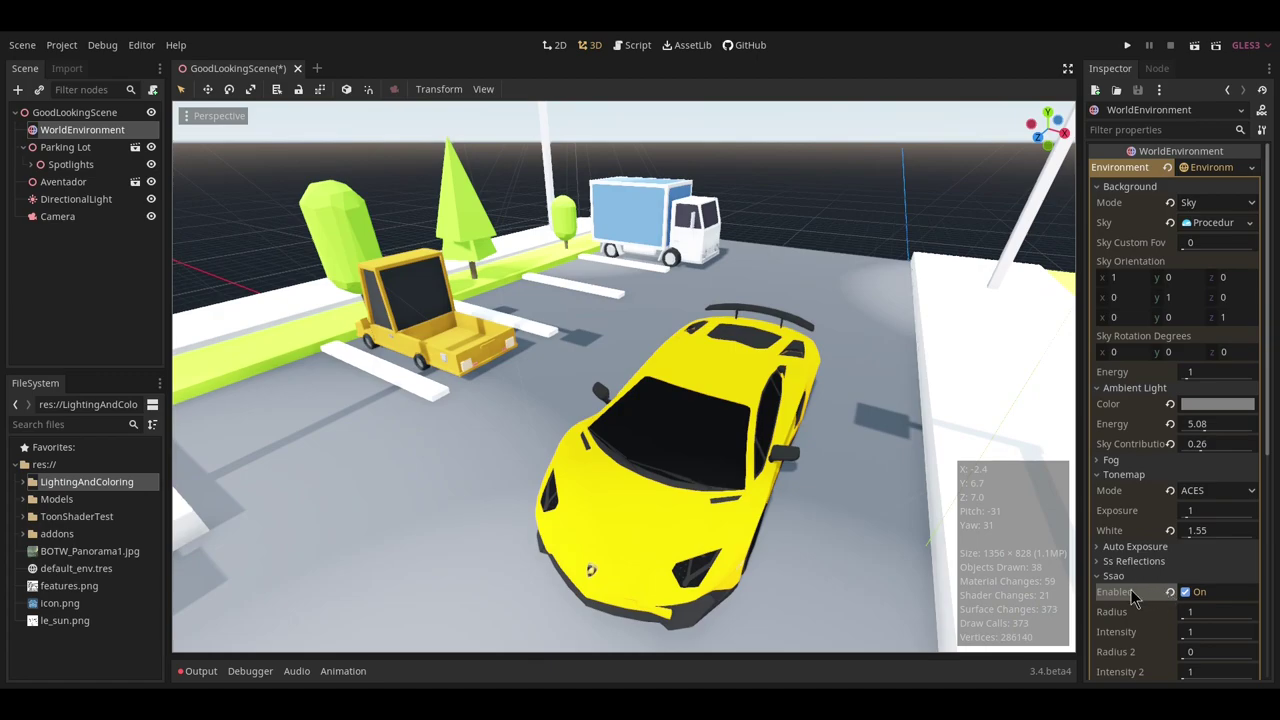
# Turn SSAO off in the environment, save the scene, and collapse the SSAO settings.
pyautogui.click(1190, 592)
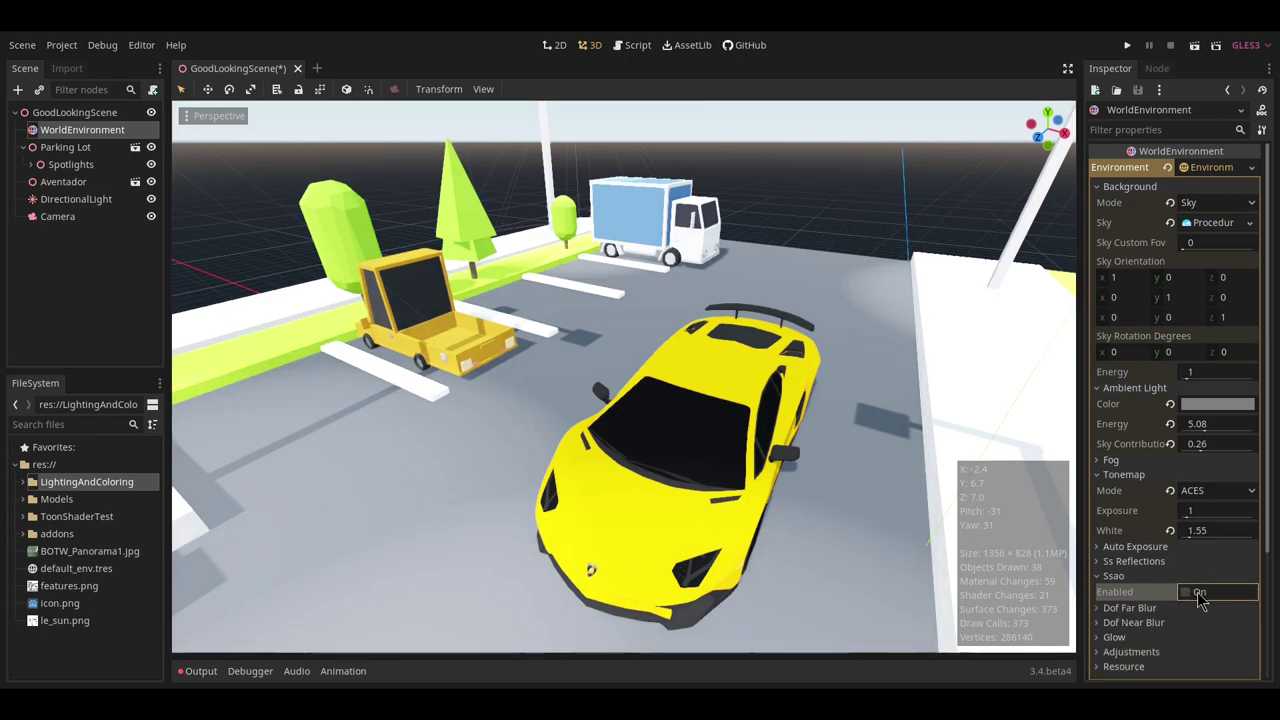
pyautogui.hotkey('ctrl', 's')
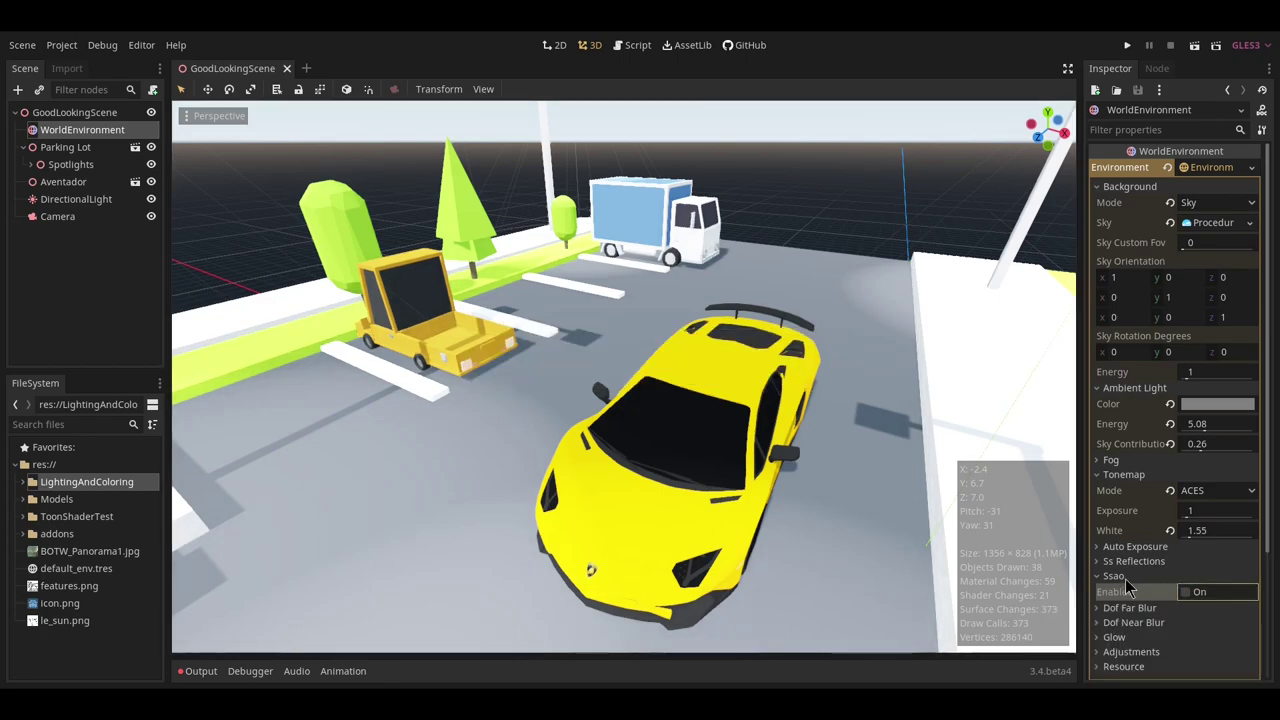
pyautogui.click(1123, 580)
# Enable Glow in the environment, view its effect on the parking lot from farther away, and show the glow settings.
pyautogui.click(1115, 620)
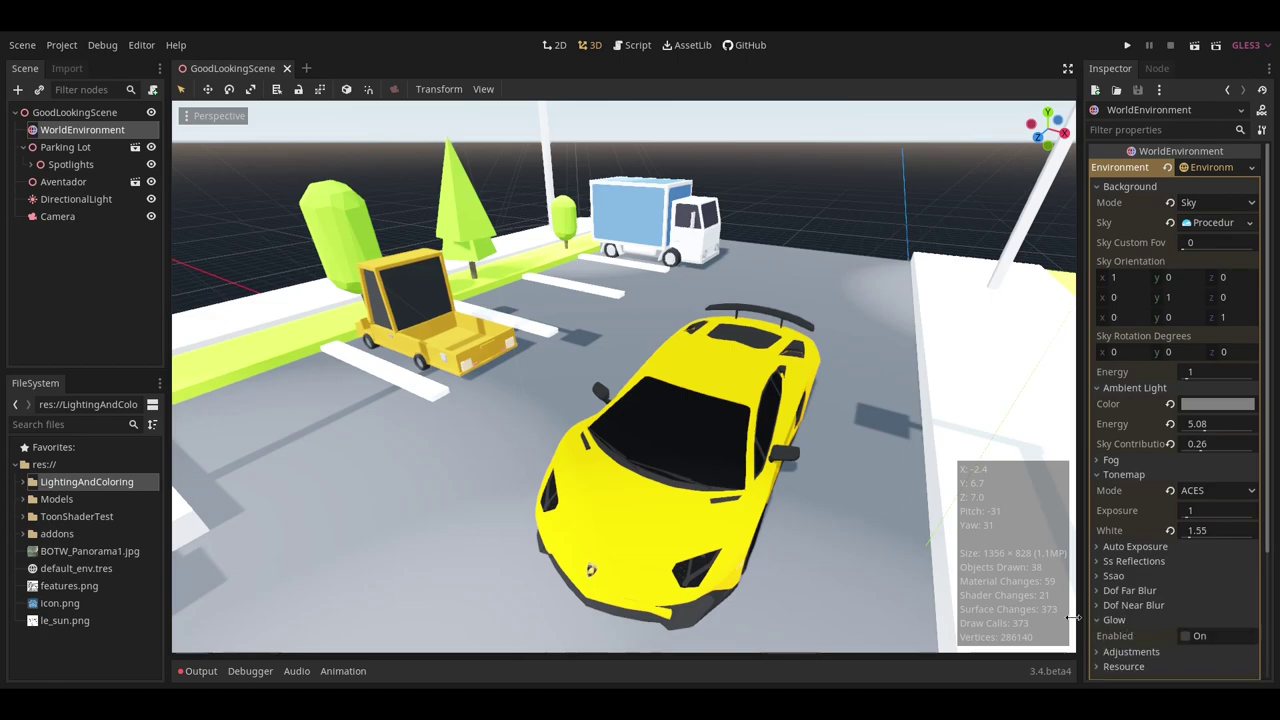
pyautogui.scroll(-8, 714, 513)
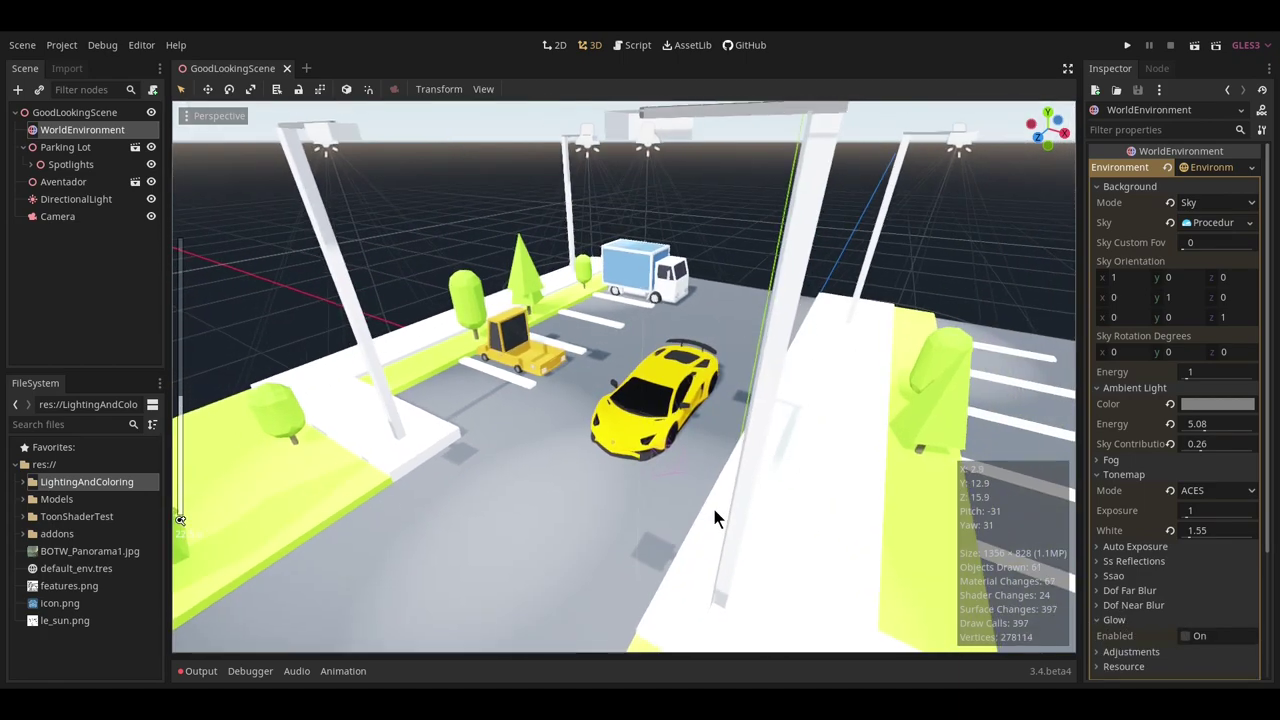
pyautogui.moveTo(714, 509); pyautogui.dragTo(677, 481, button='middle')
pyautogui.scroll(-2, 633, 458)
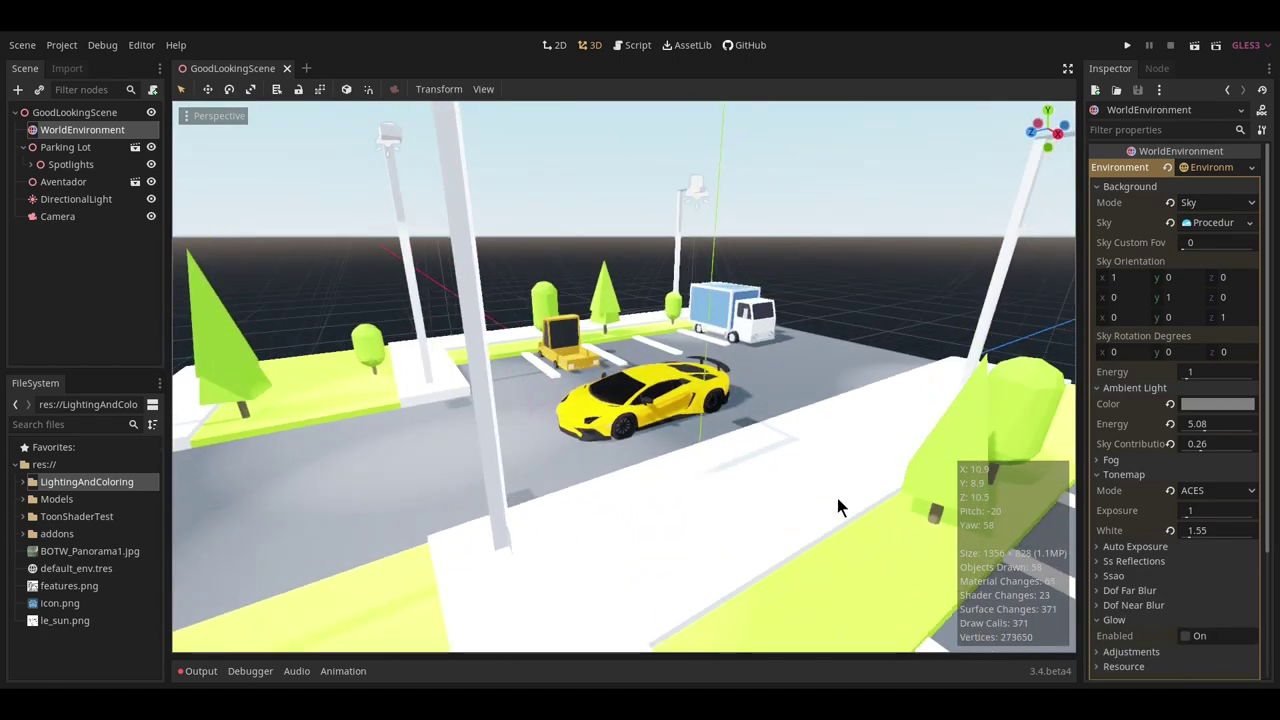
pyautogui.click(1186, 636)
pyautogui.scroll(-6, 657, 454)
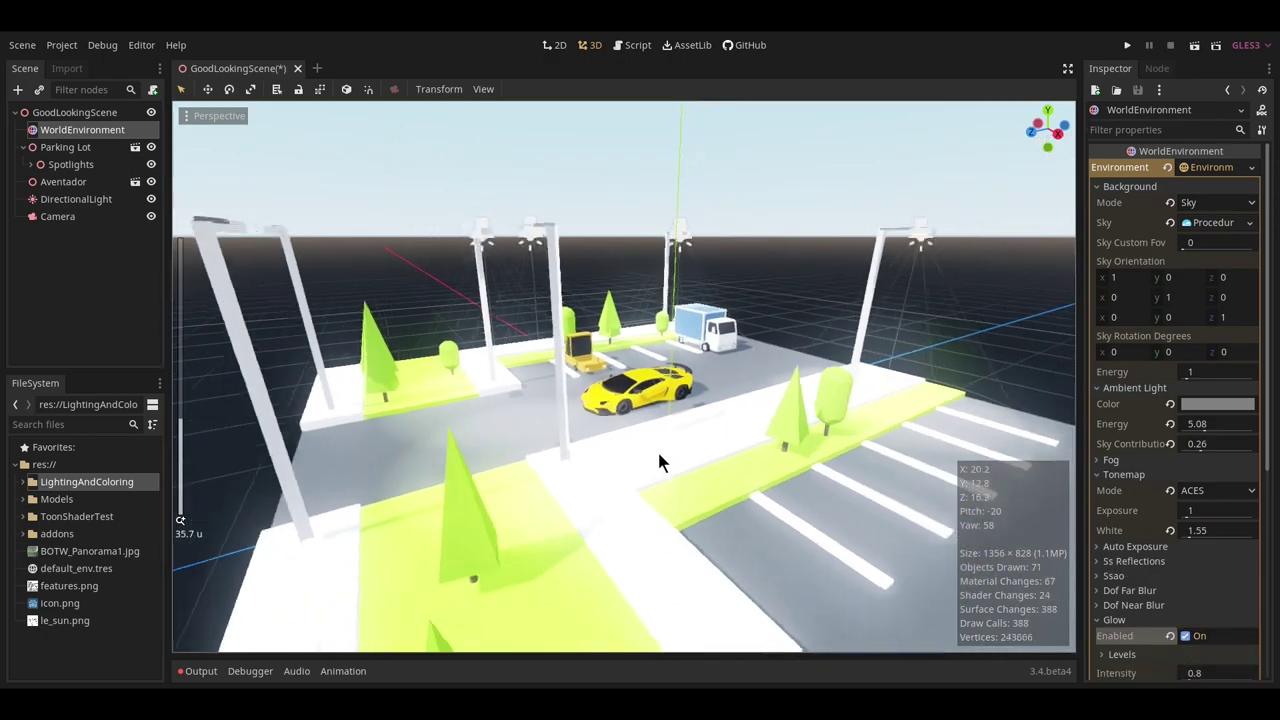
pyautogui.moveTo(657, 454); pyautogui.dragTo(605, 440, button='middle')
pyautogui.scroll(-4, 1139, 602)
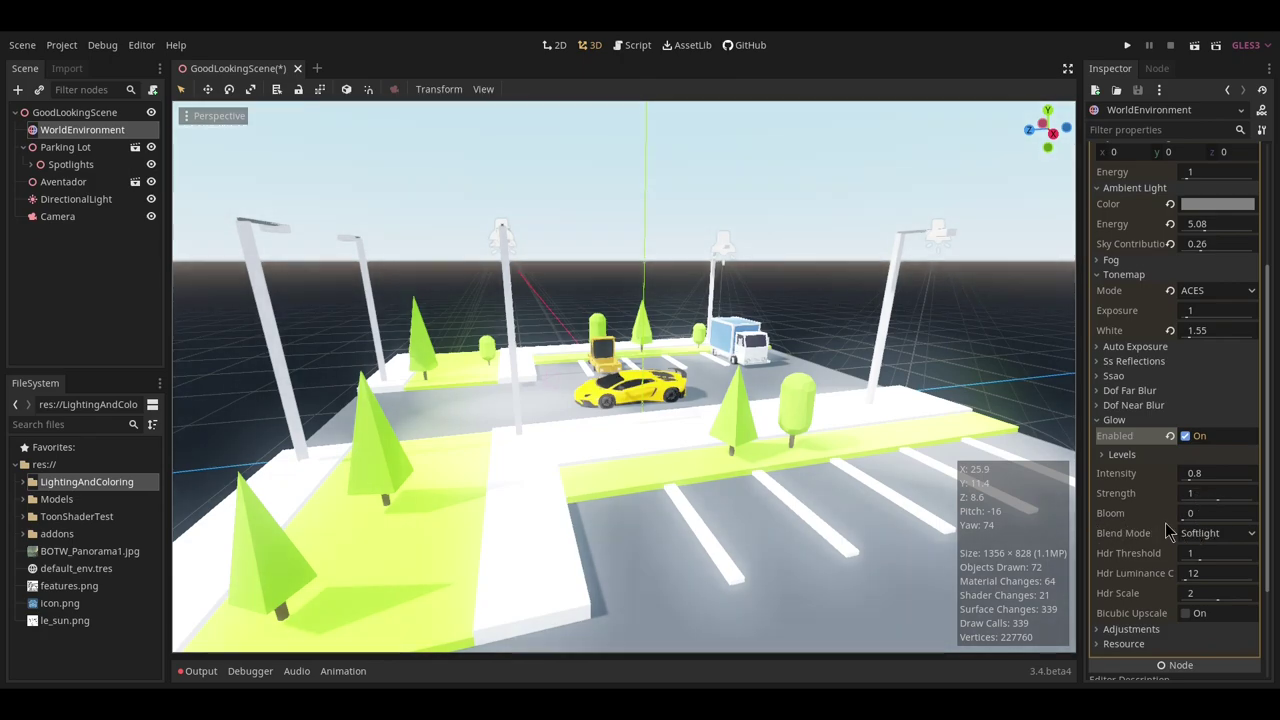
# Reduce the environment's glow strength to 0.77, check the look around the yellow car, and save the scene.
pyautogui.moveTo(1218, 500); pyautogui.dragTo(1208, 500)
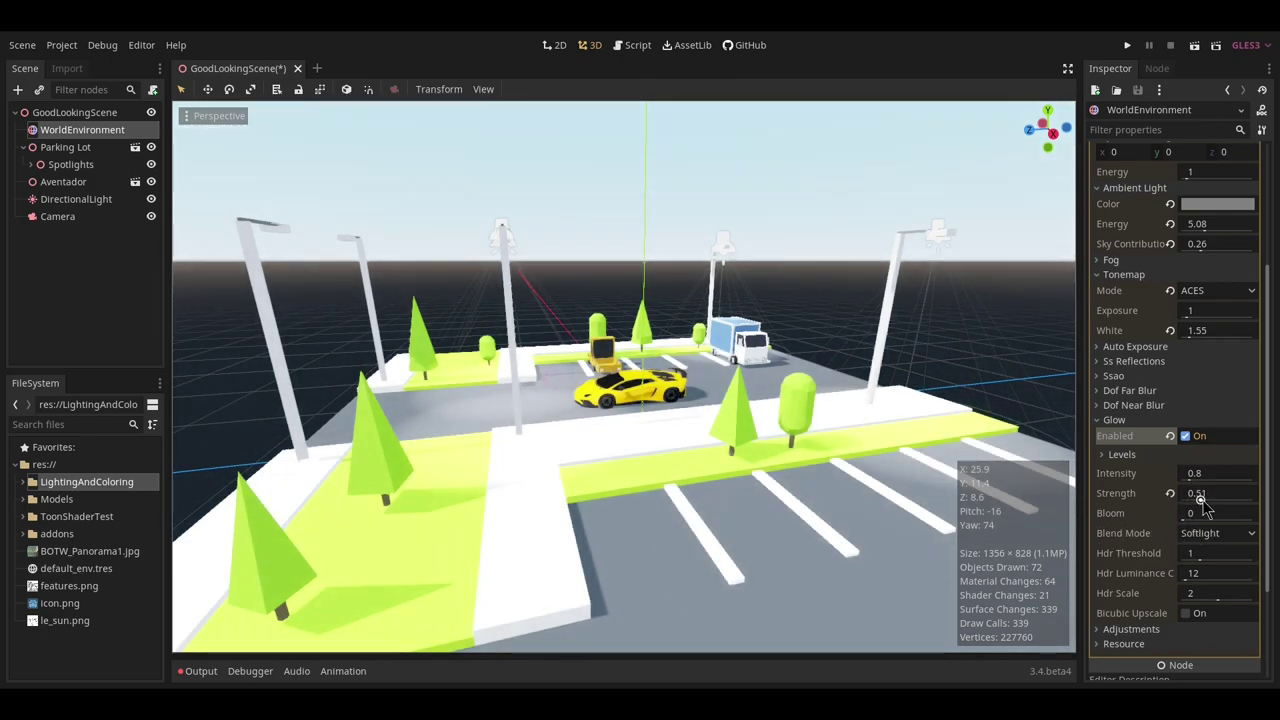
pyautogui.click(1169, 496)
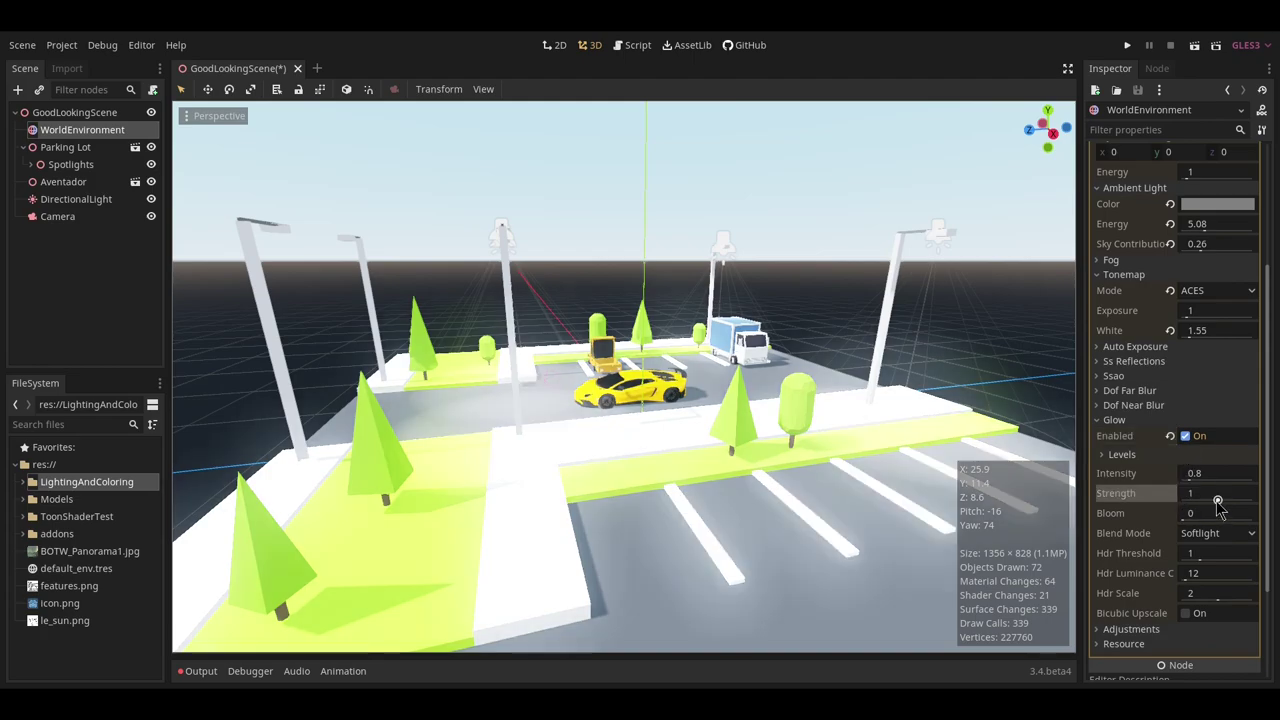
pyautogui.moveTo(1217, 502); pyautogui.dragTo(1209, 502)
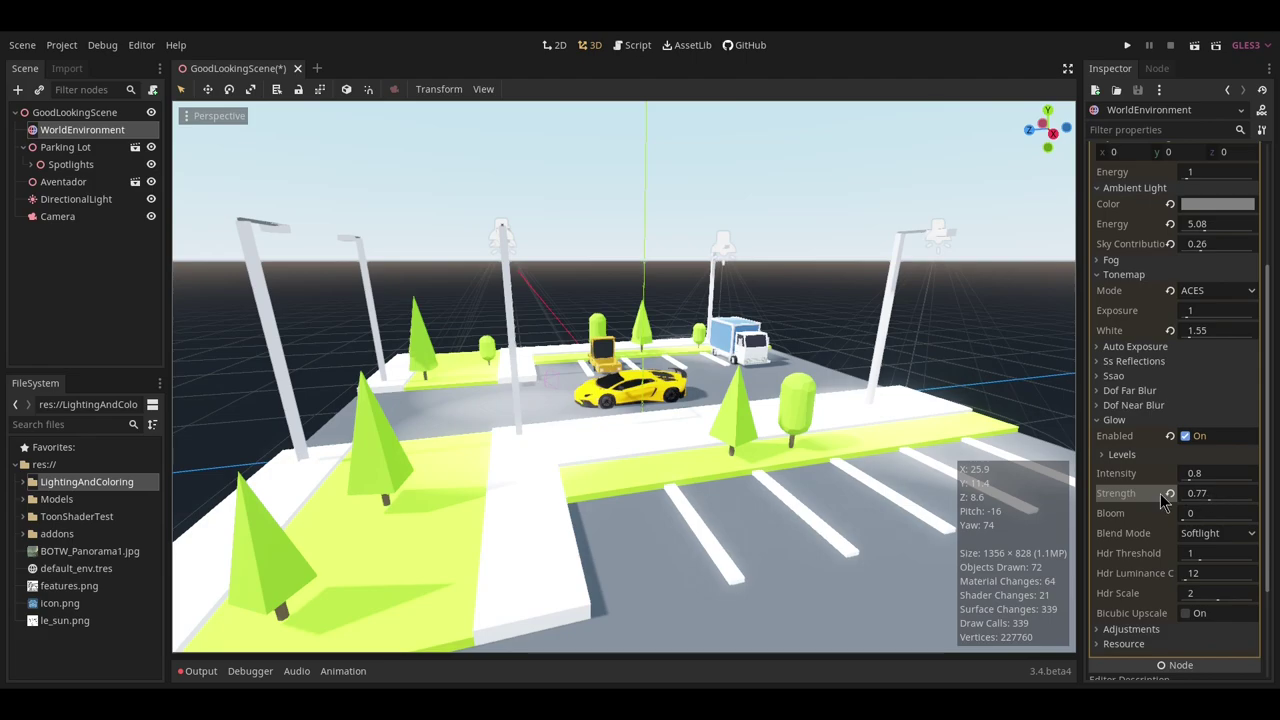
pyautogui.moveTo(900, 432); pyautogui.dragTo(841, 433, button='middle')
pyautogui.scroll(10, 665, 408)
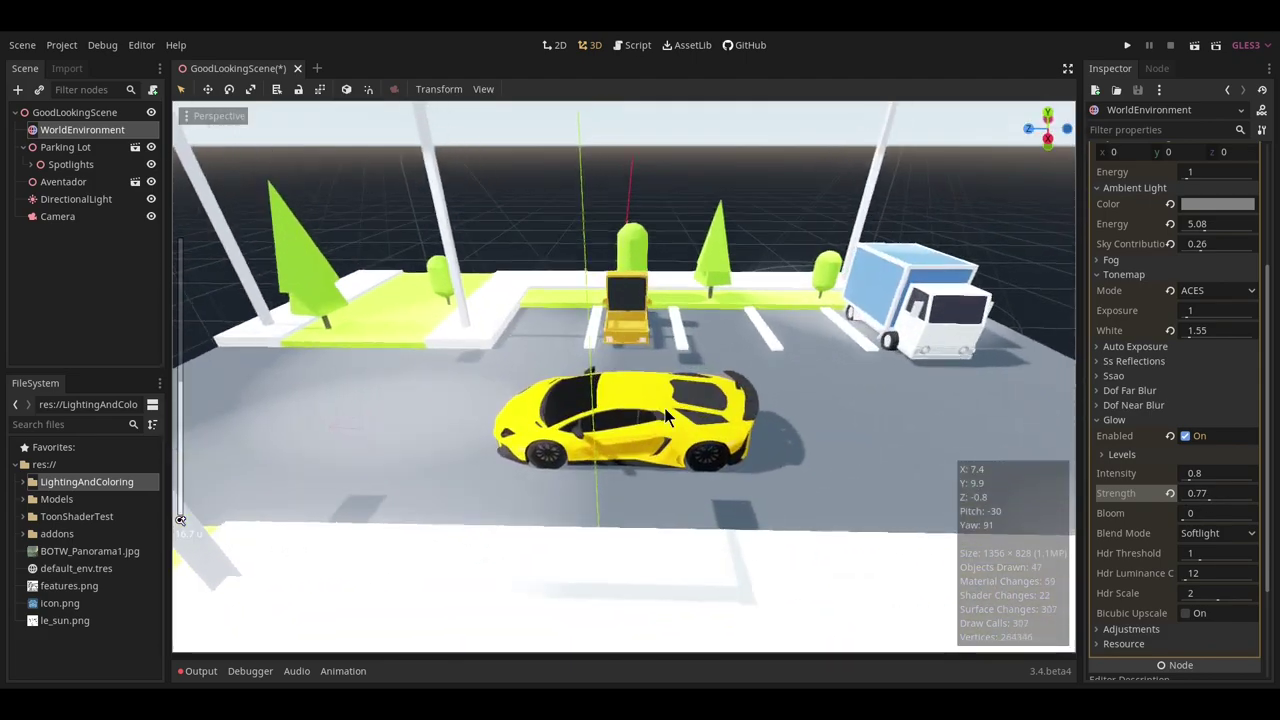
pyautogui.moveTo(668, 418); pyautogui.dragTo(778, 383, button='middle')
pyautogui.hotkey('ctrl', 's')
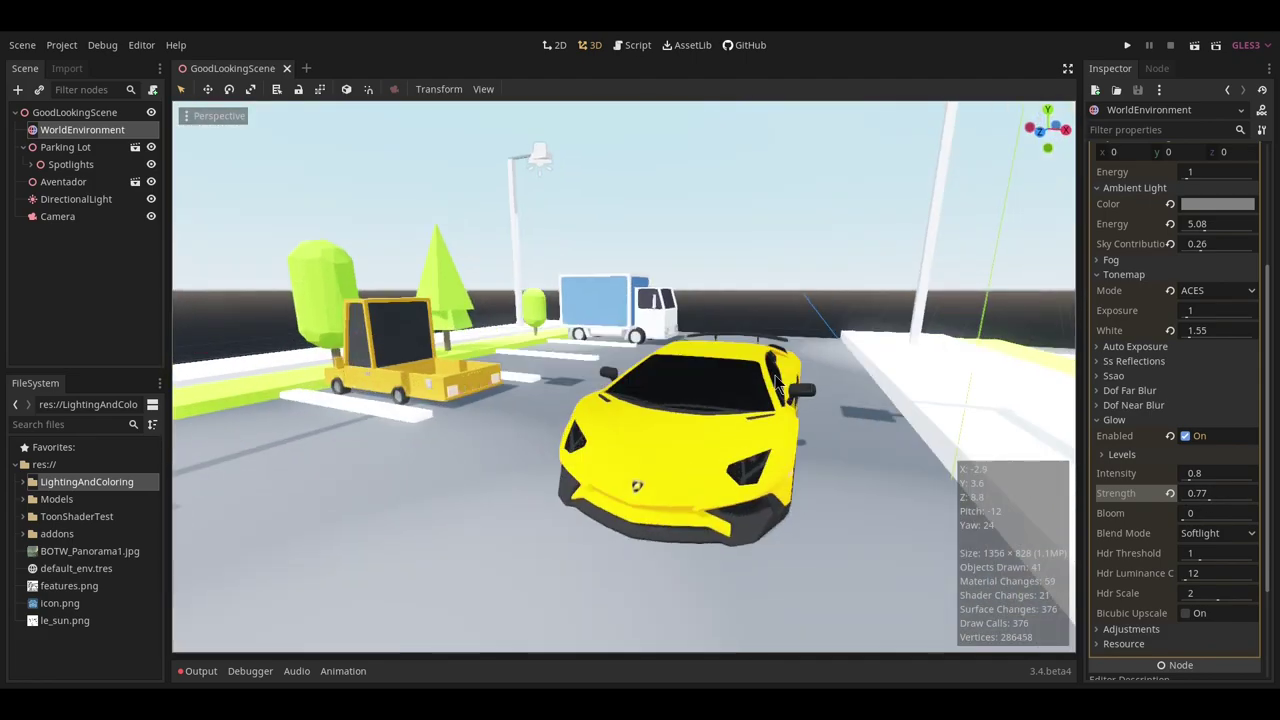
# Examine how the glow and the sky background look around the parking lot from far away and close up.
pyautogui.scroll(-8, 636, 276)
pyautogui.moveTo(655, 286); pyautogui.dragTo(652, 329, button='middle')
pyautogui.scroll(-6, 659, 328)
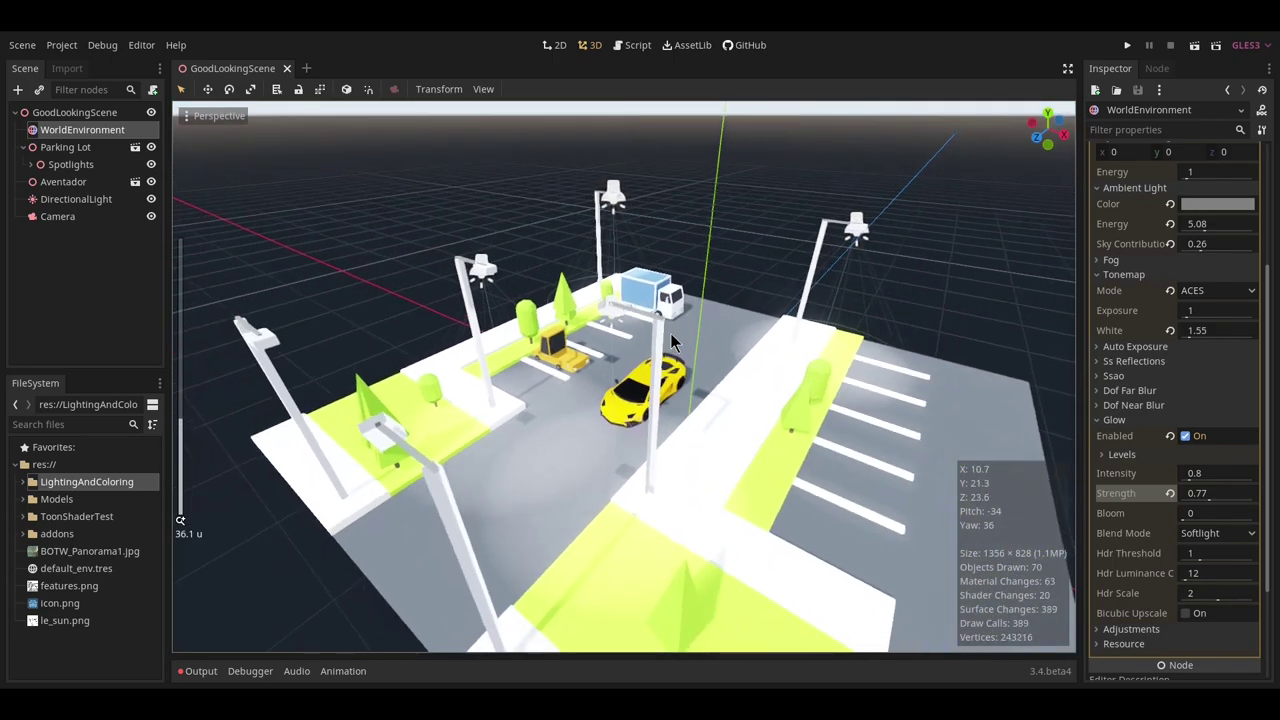
pyautogui.scroll(-20, 701, 369)
pyautogui.moveTo(701, 369)
pyautogui.mouseDown(button='middle')
pyautogui.moveTo(677, 286)
pyautogui.moveTo(737, 243)
pyautogui.moveTo(703, 386)
pyautogui.mouseUp(button='middle')
pyautogui.scroll(6, 659, 330)
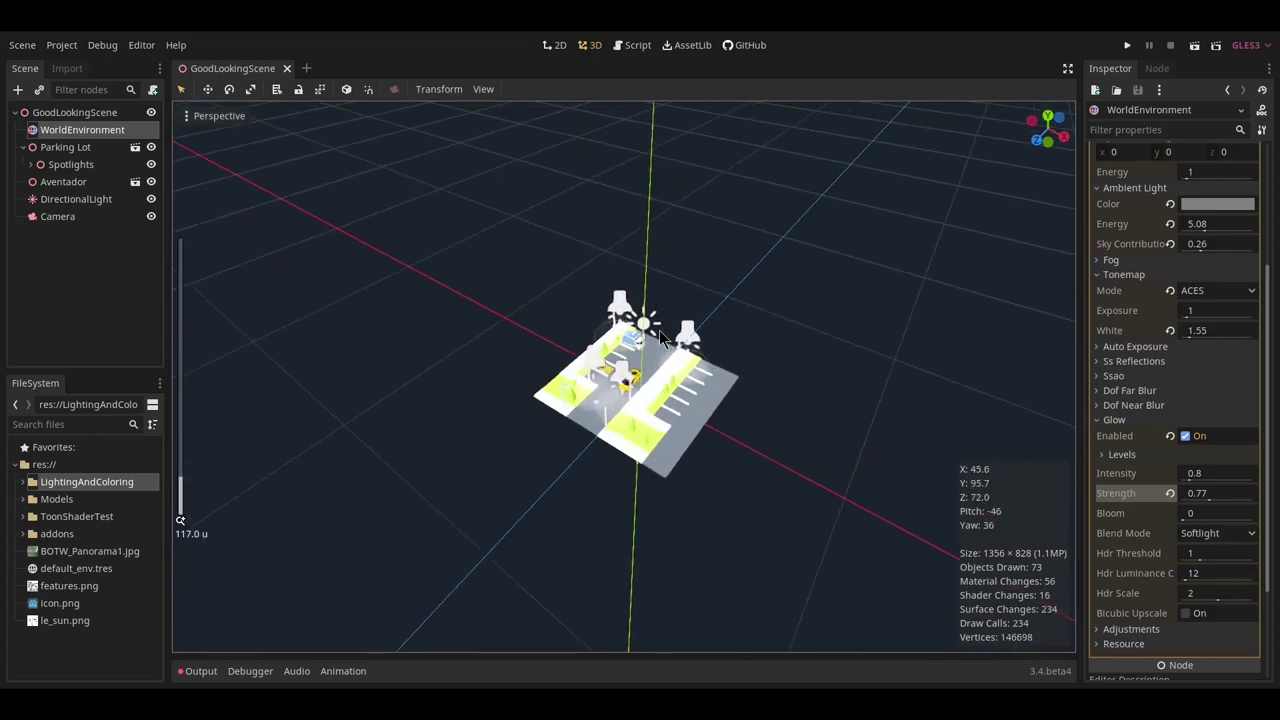
pyautogui.scroll(10, 659, 330)
pyautogui.moveTo(665, 345); pyautogui.dragTo(694, 376, button='middle')
pyautogui.scroll(-8, 682, 378)
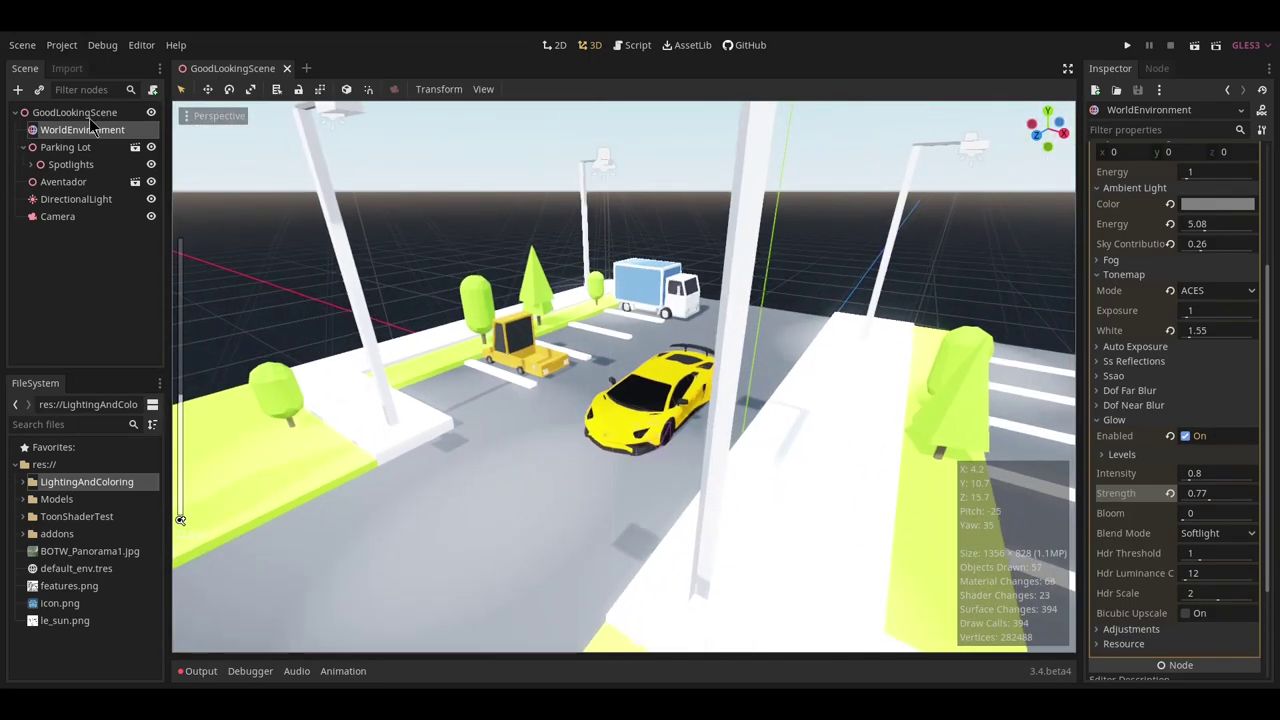
pyautogui.scroll(5, 1170, 320)
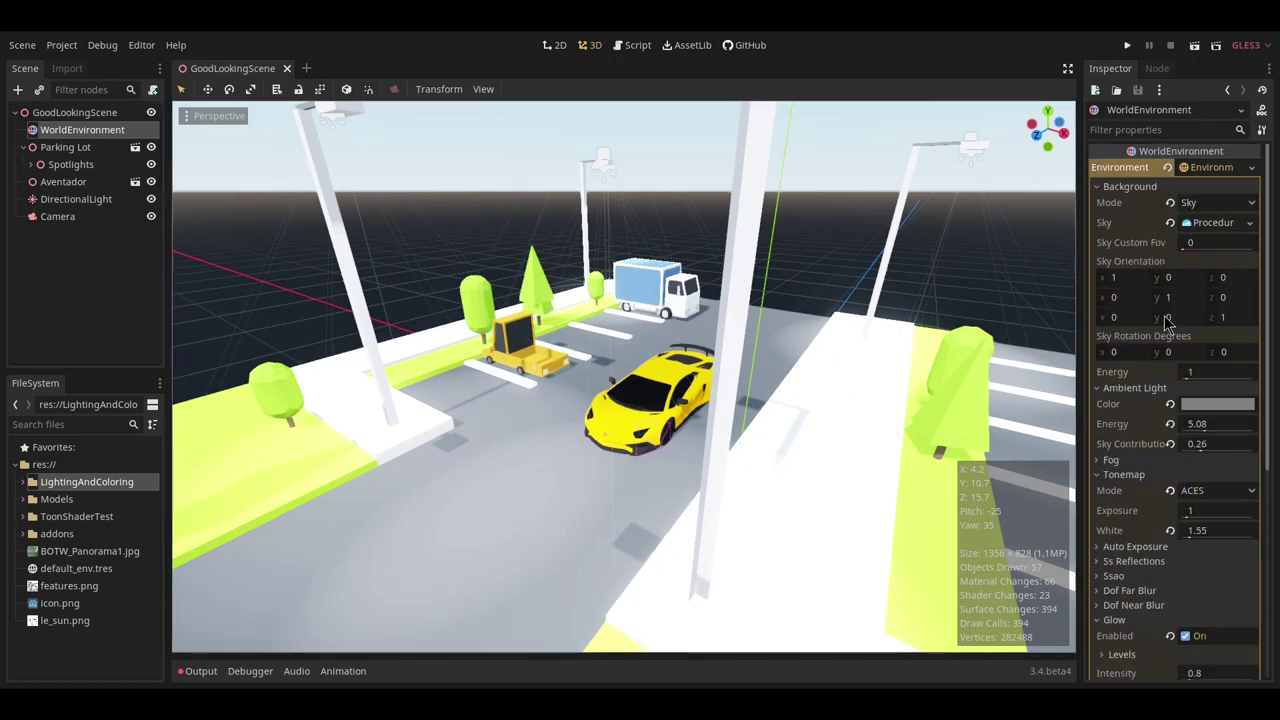
pyautogui.scroll(-15, 780, 347)
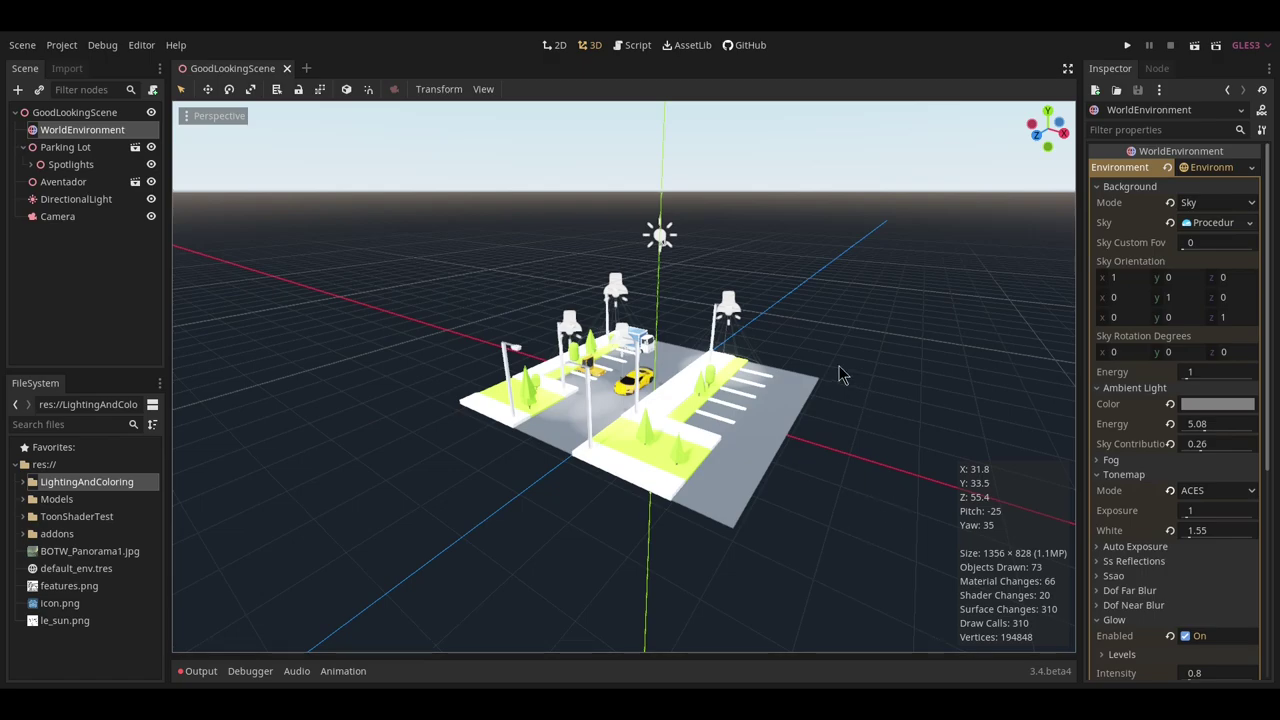
pyautogui.scroll(15, 700, 345)
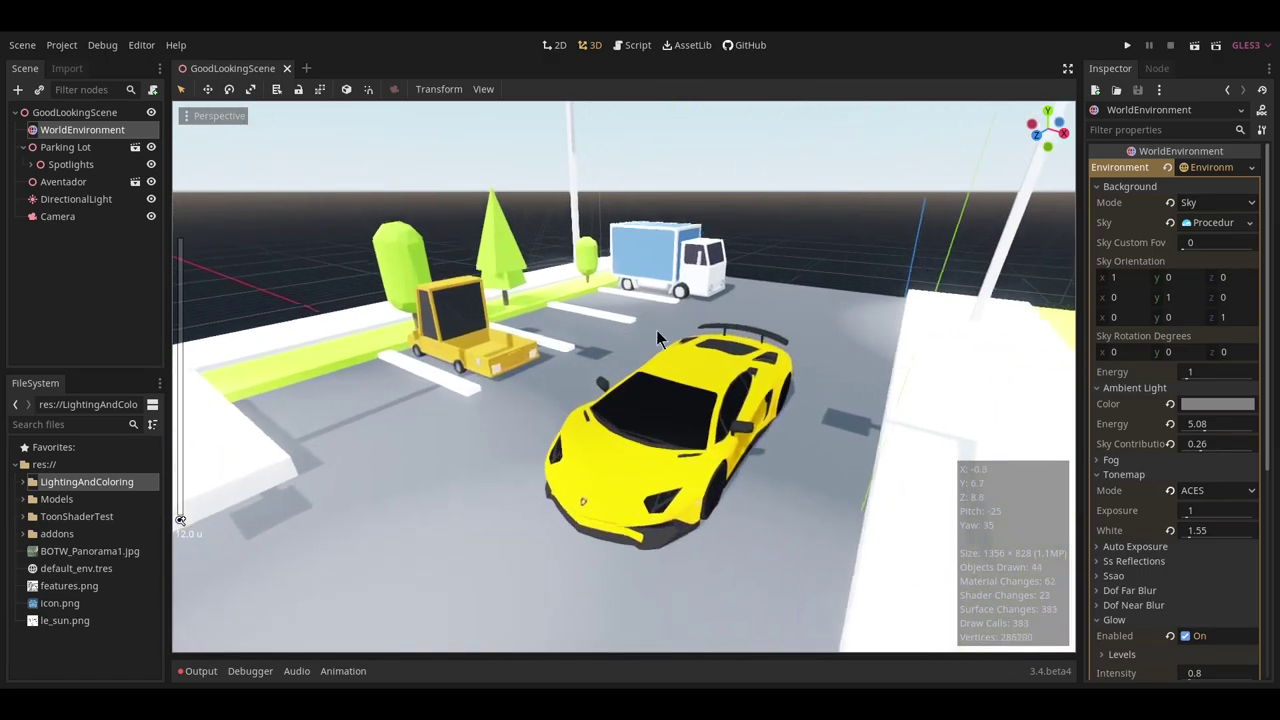
# Expand the procedural sky's Sky and Ground settings and set the ground's bottom color to the sky's top color, a5d6f1.
pyautogui.click(1212, 222)
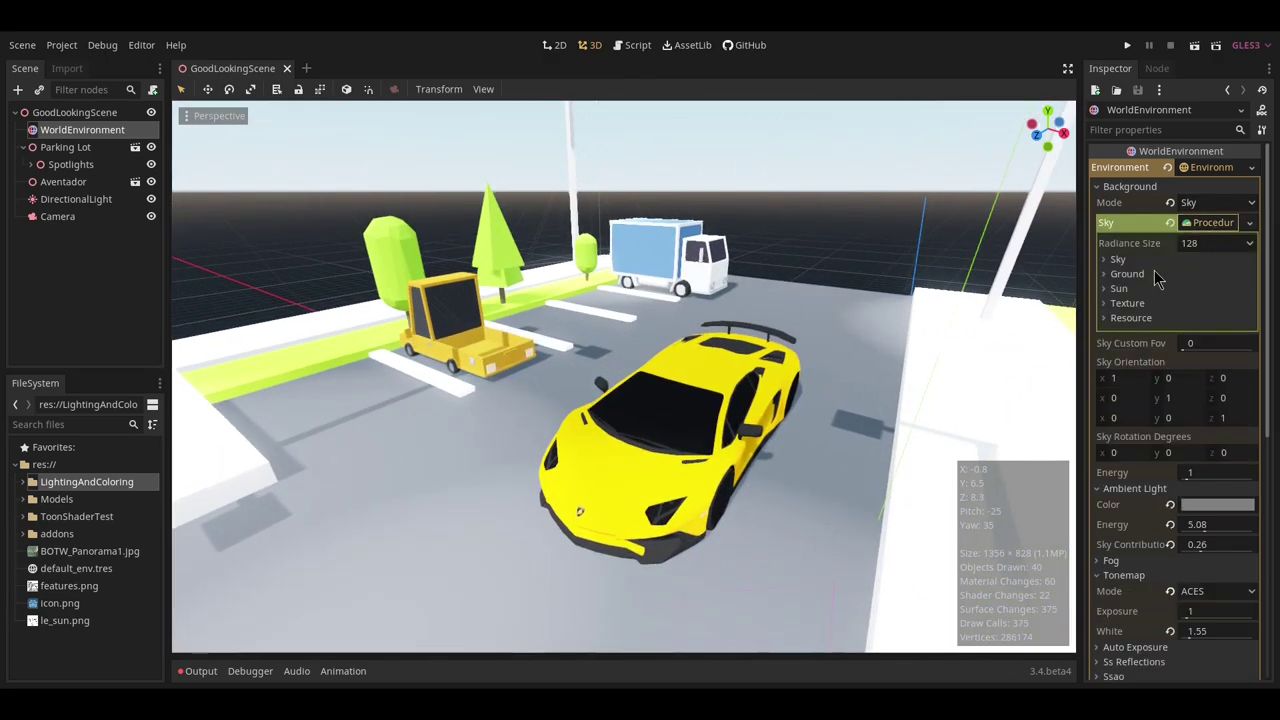
pyautogui.moveTo(864, 378); pyautogui.dragTo(885, 353, button='middle')
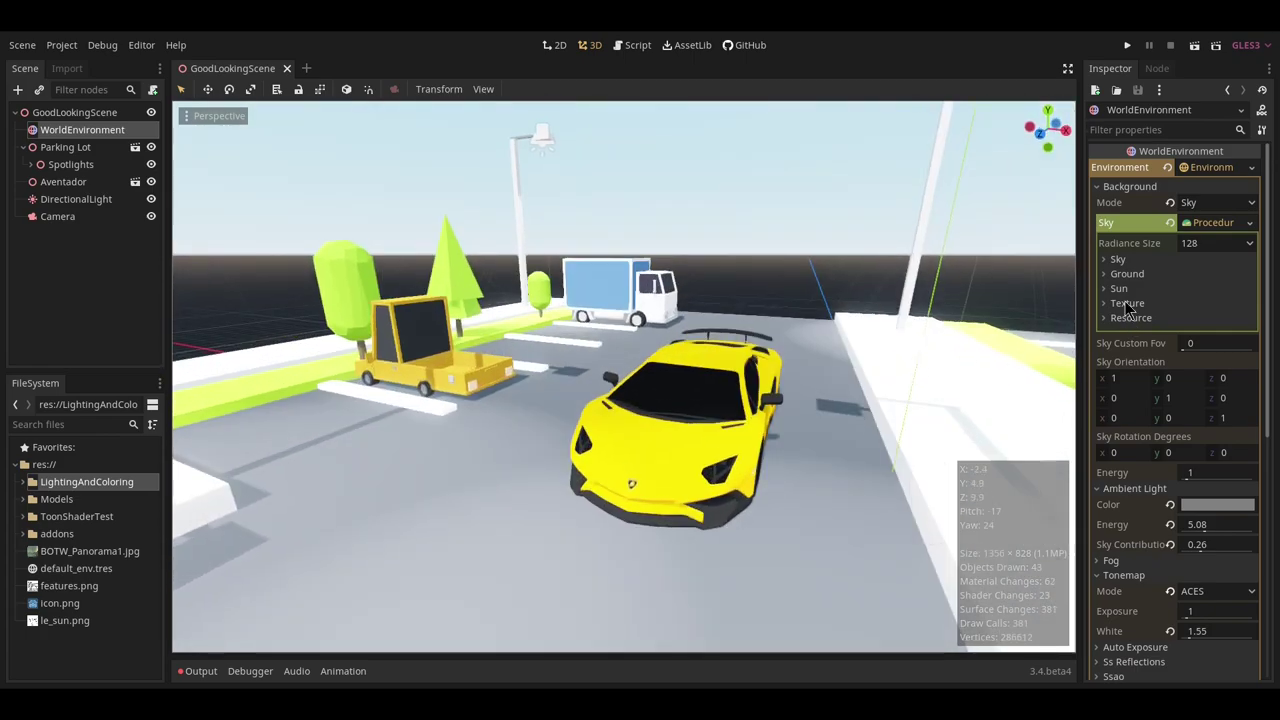
pyautogui.click(1112, 261)
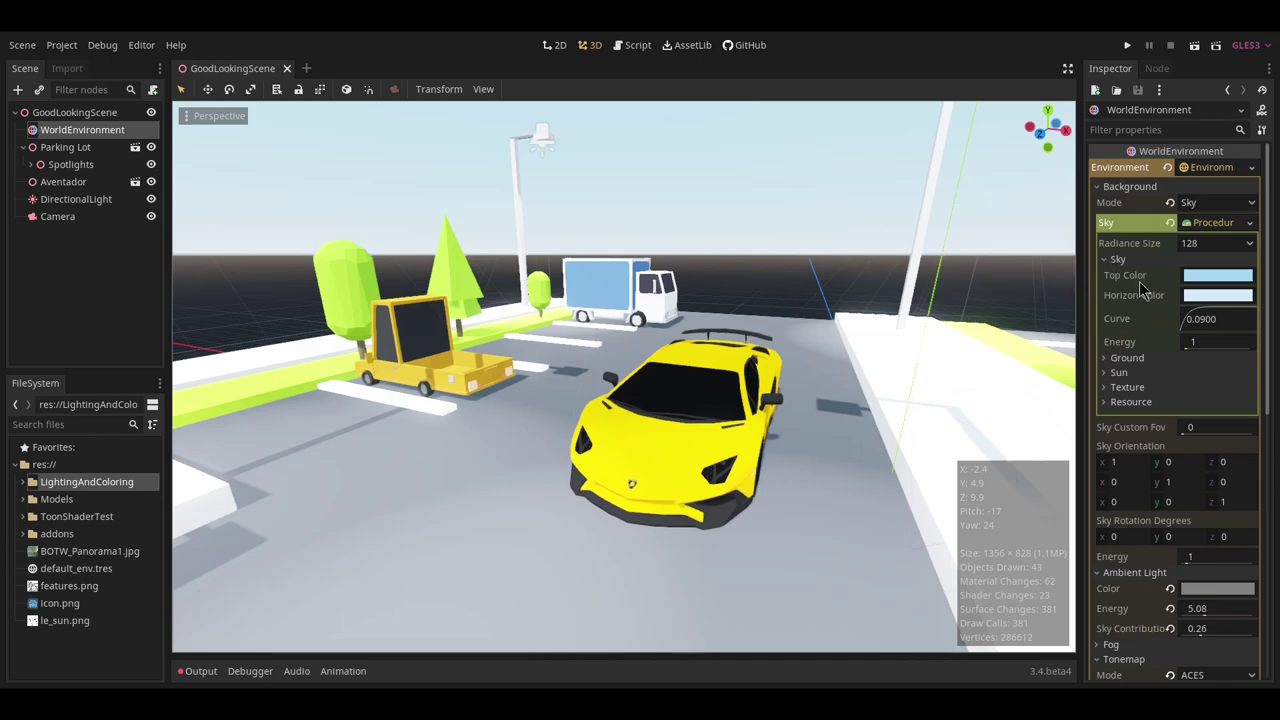
pyautogui.click(1128, 358)
pyautogui.click(1217, 276)
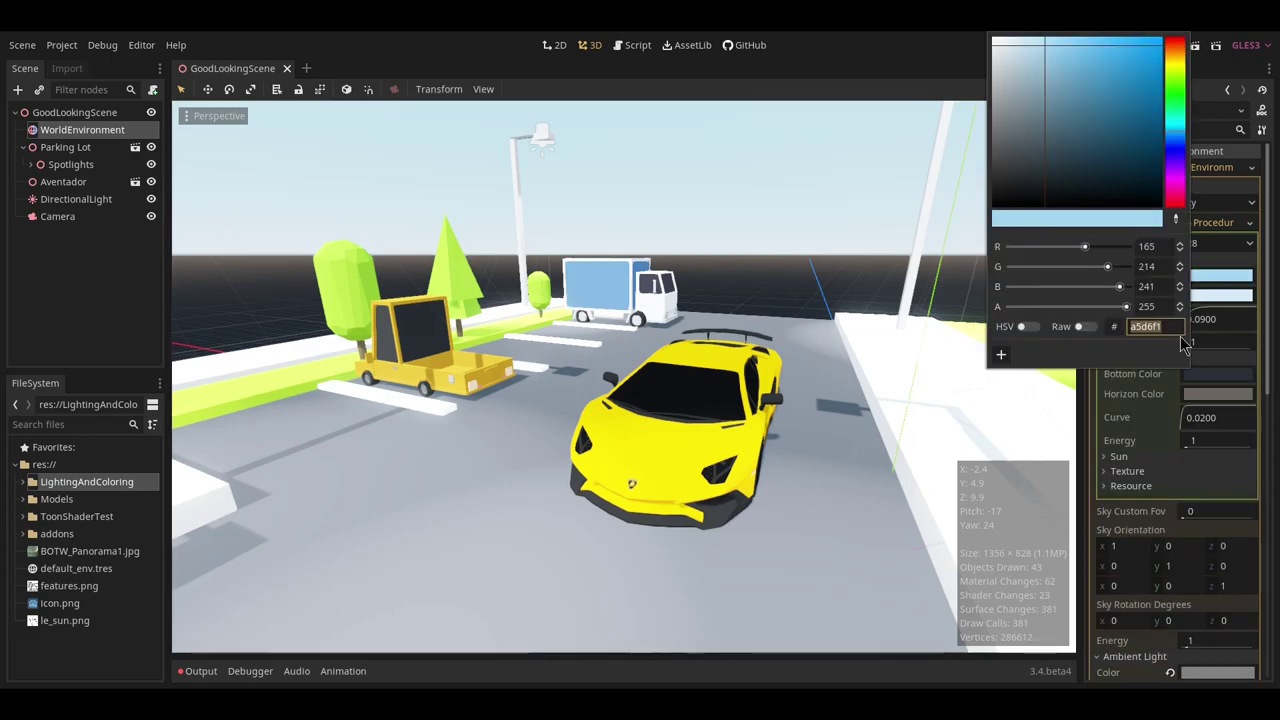
pyautogui.click(1200, 377)
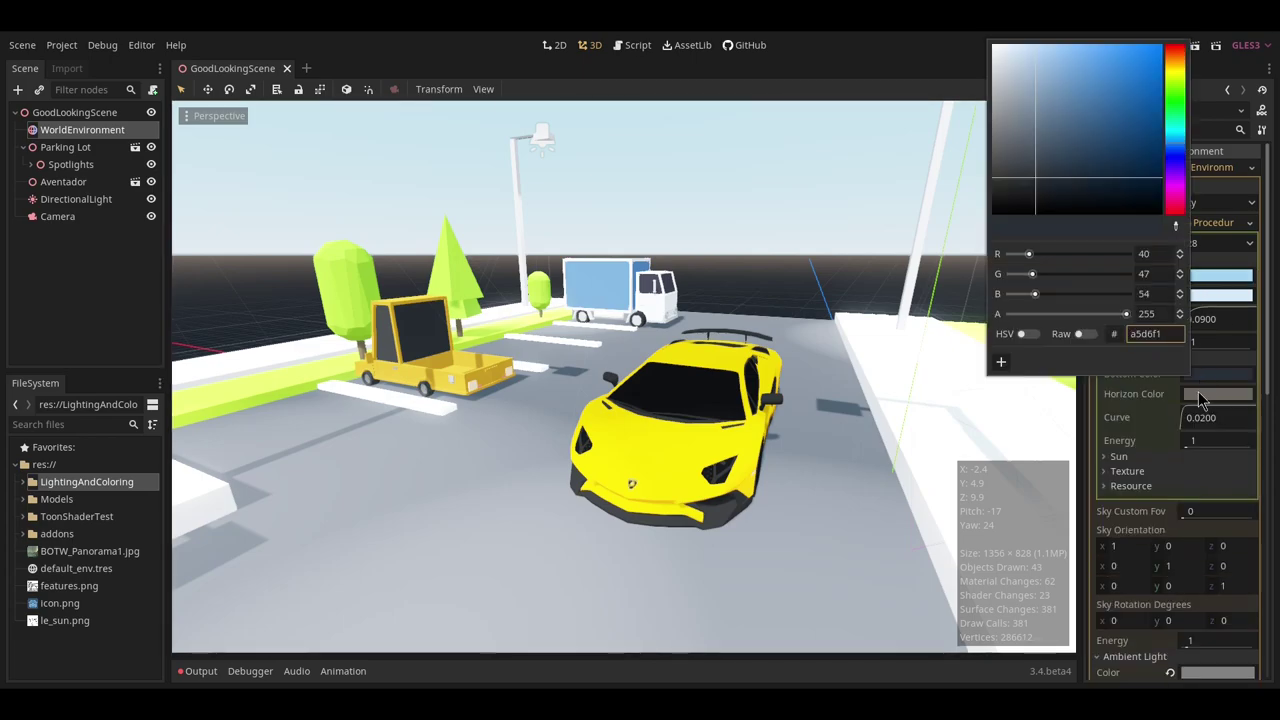
pyautogui.click(1199, 392)
# Set the procedural sky's ground horizon color to the sky's horizon color, d6eafa.
pyautogui.click(1216, 284)
pyautogui.click(1220, 292)
pyautogui.hotkey('ctrl', 'c')
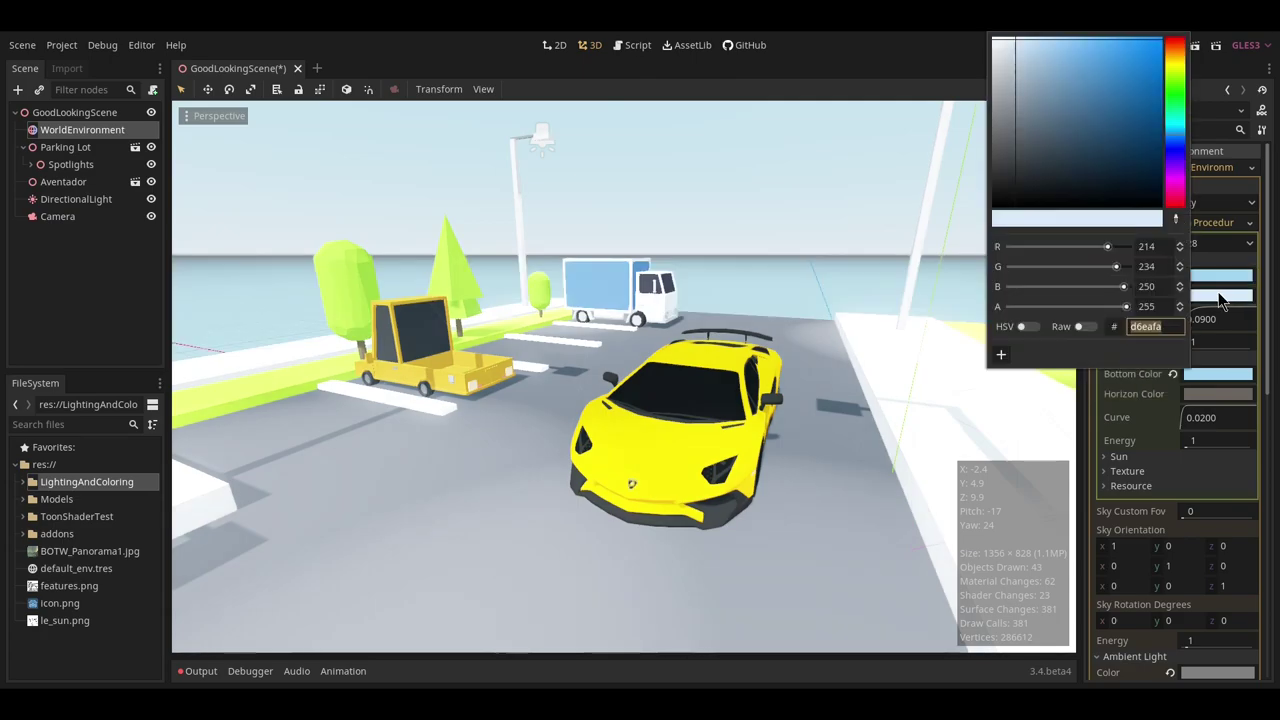
pyautogui.click(1191, 396)
pyautogui.hotkey('ctrl', 'v')
pyautogui.press('Return')
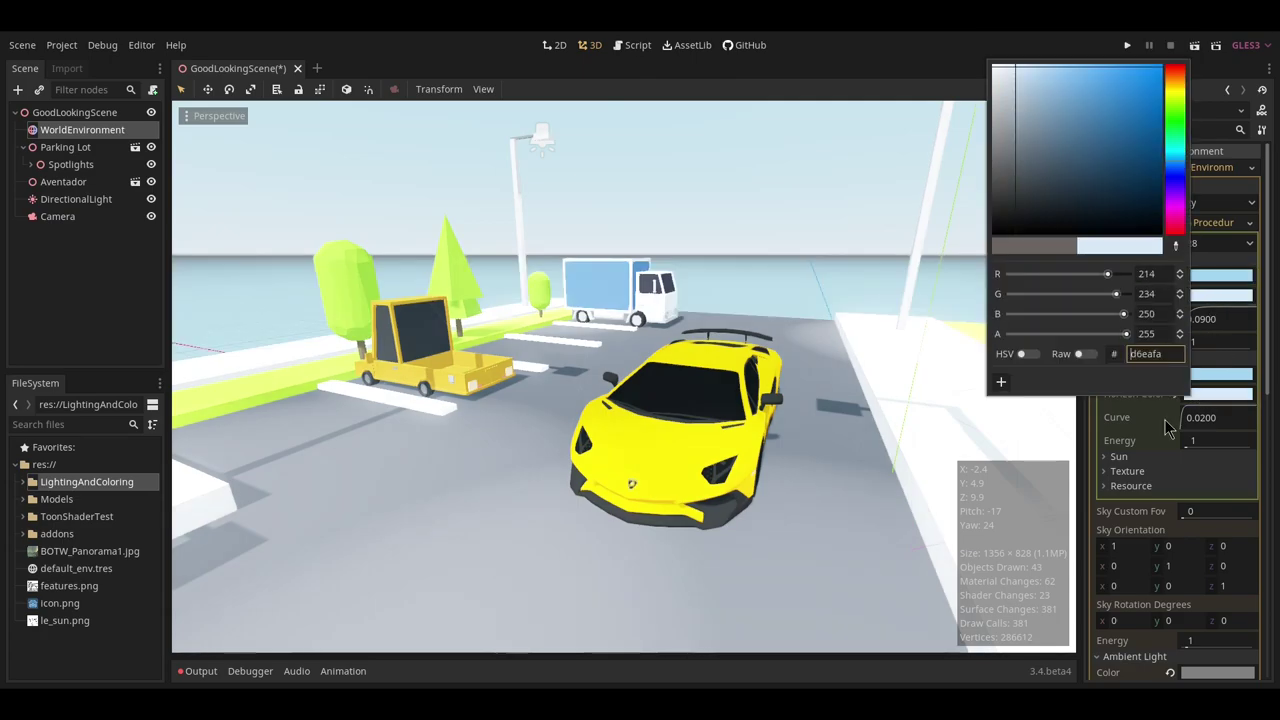
pyautogui.click(1128, 428)
# View the matched sky and ground colors around the parking lot and save the scene.
pyautogui.scroll(-10, 706, 322)
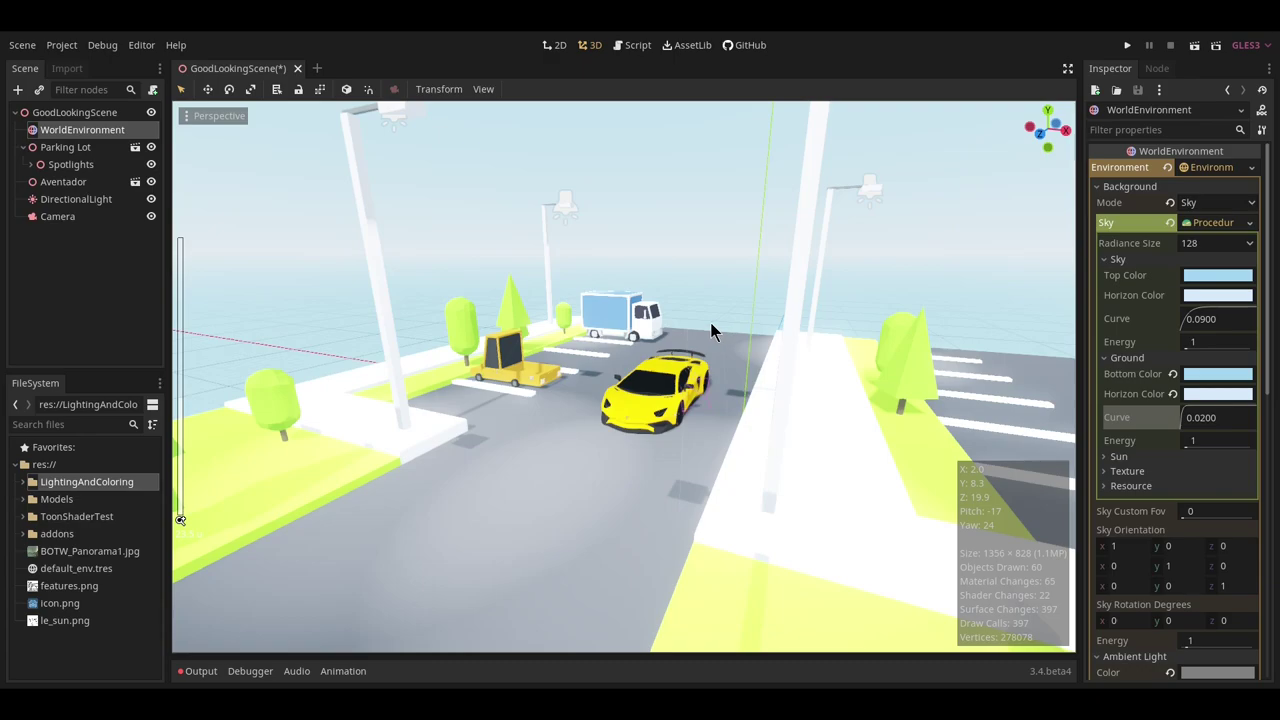
pyautogui.moveTo(710, 321); pyautogui.dragTo(690, 346, button='middle')
pyautogui.scroll(5, 672, 350)
pyautogui.scroll(4, 700, 362)
pyautogui.hotkey('ctrl', 's')
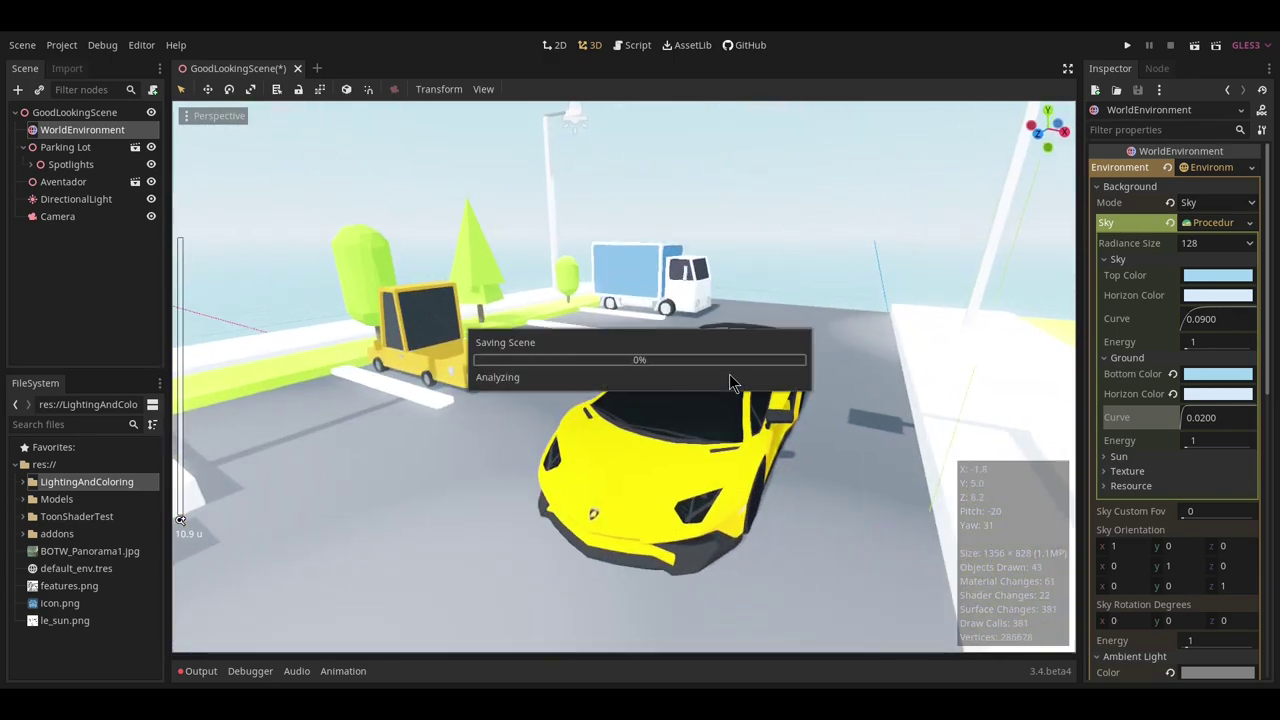
pyautogui.moveTo(773, 390); pyautogui.dragTo(755, 410, button='middle')
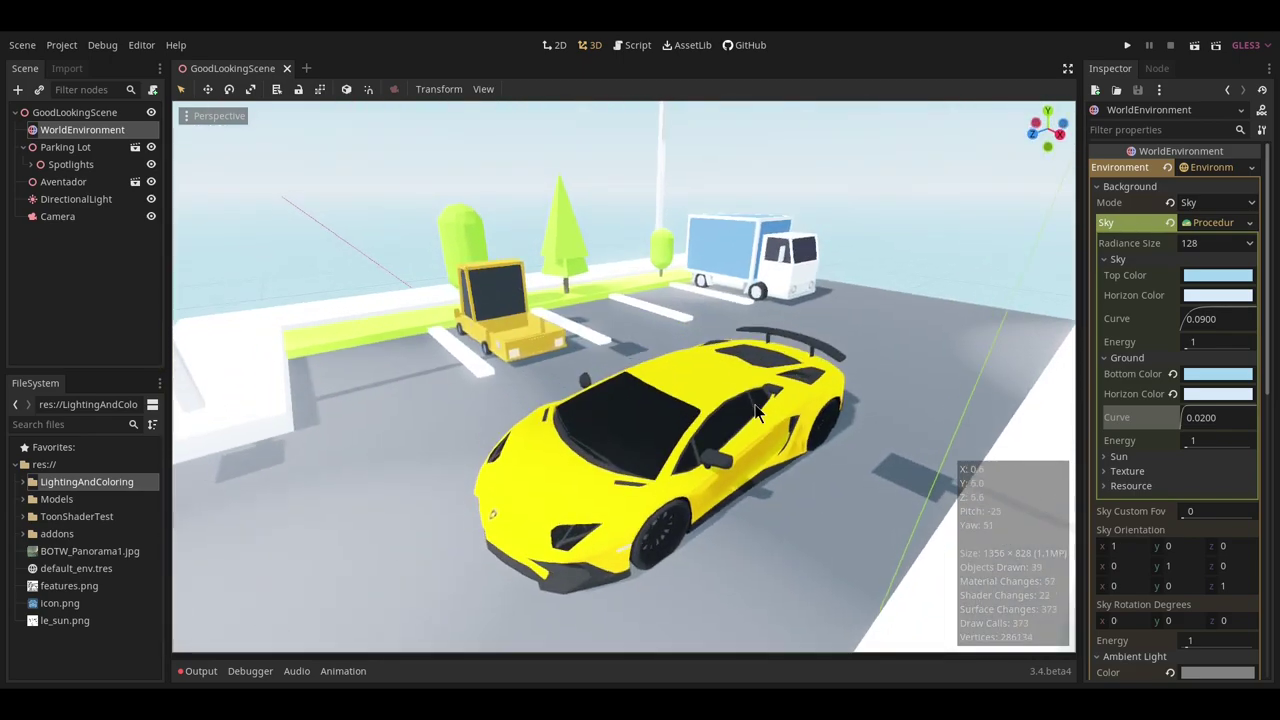
# Shift the hue of the sky's top color to a5c8f1 and view the whole sky from below the parking lot.
pyautogui.click(1205, 224)
pyautogui.click(1203, 226)
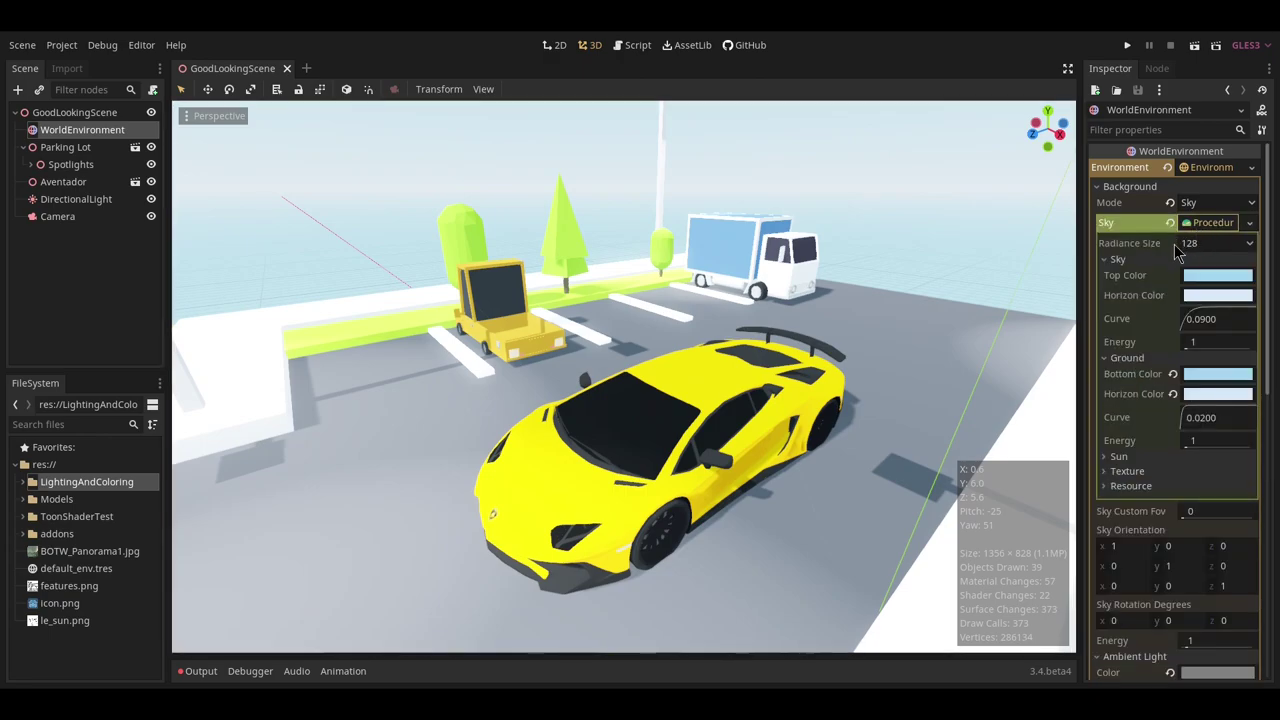
pyautogui.click(1197, 277)
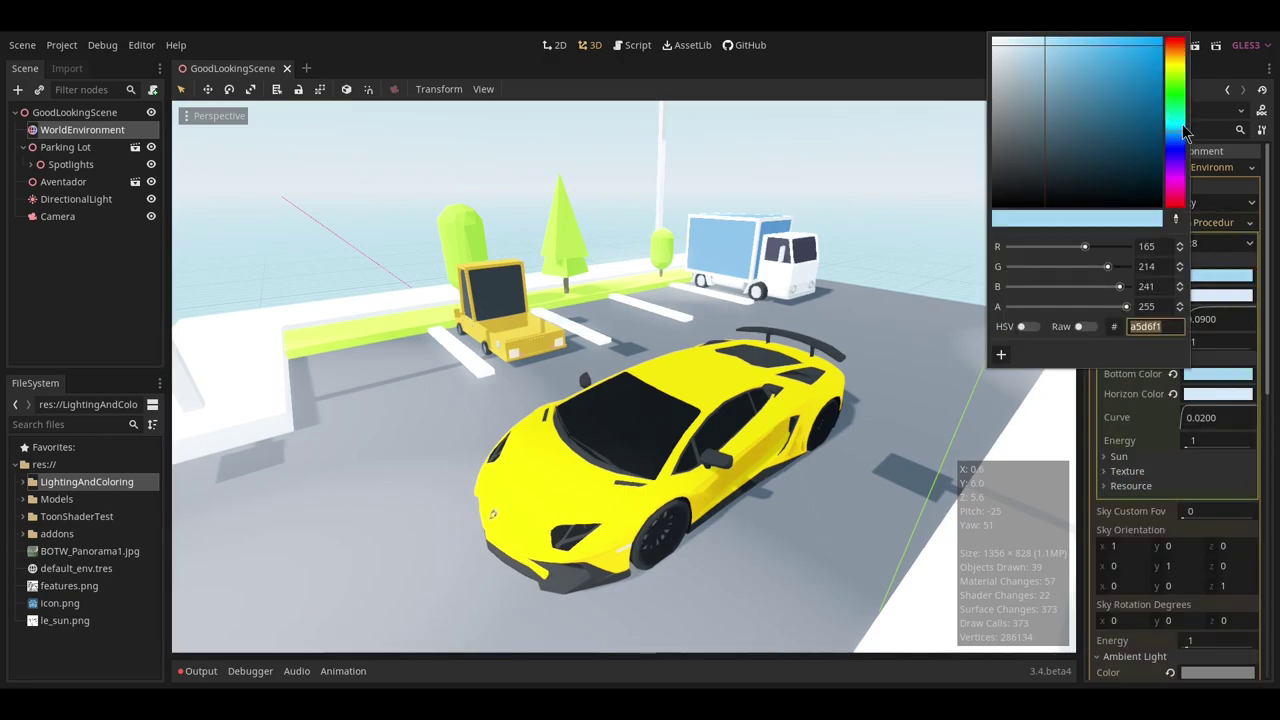
pyautogui.click(1177, 146)
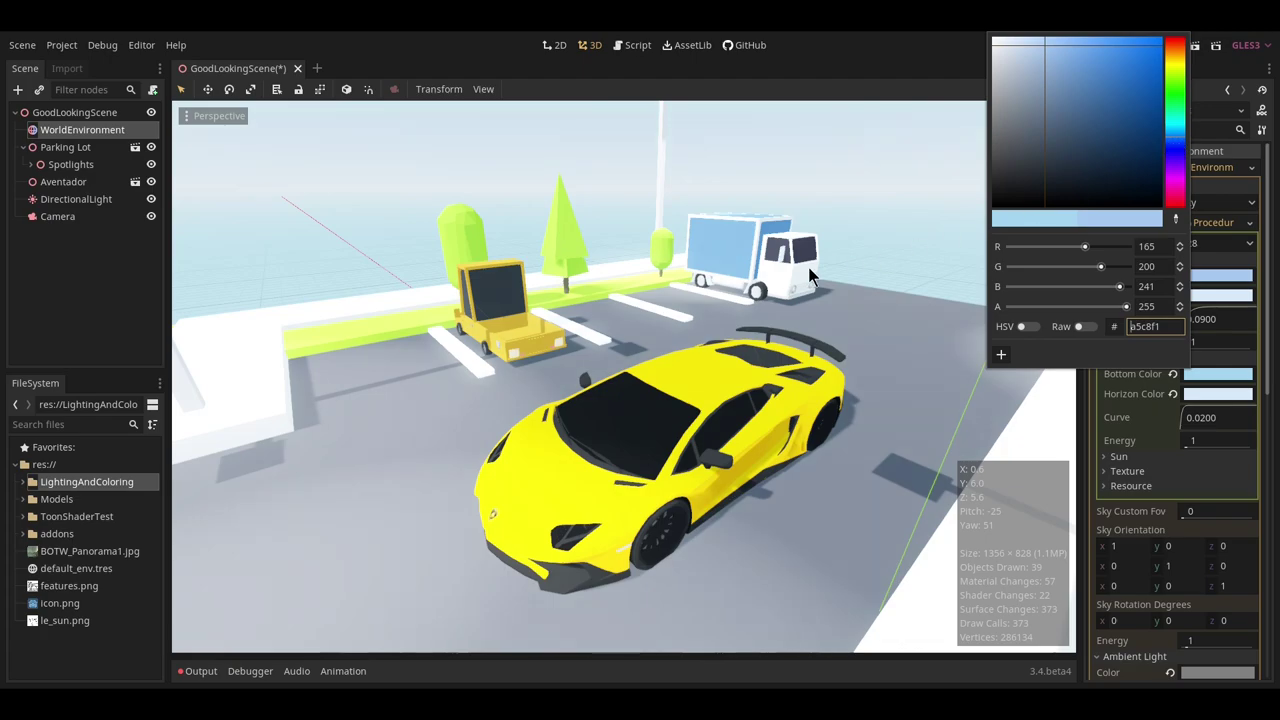
pyautogui.click(1143, 432)
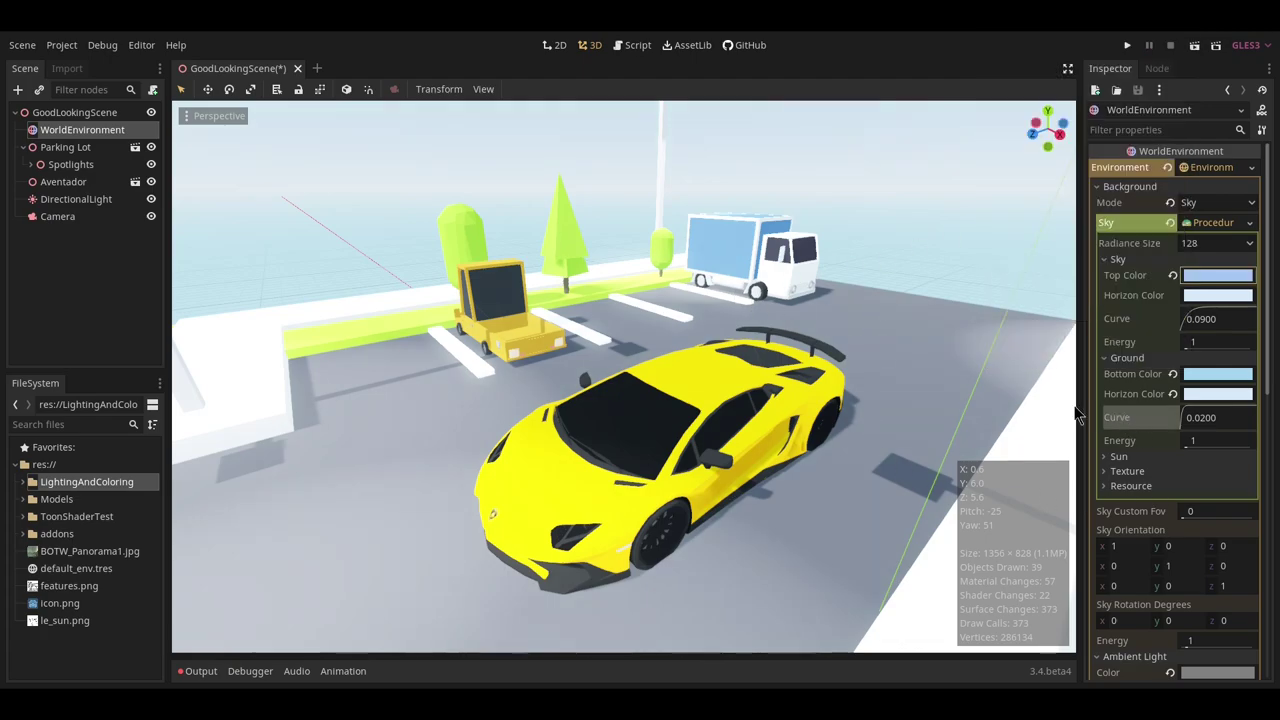
pyautogui.scroll(-10, 756, 399)
pyautogui.moveTo(767, 372); pyautogui.dragTo(943, 334, button='middle')
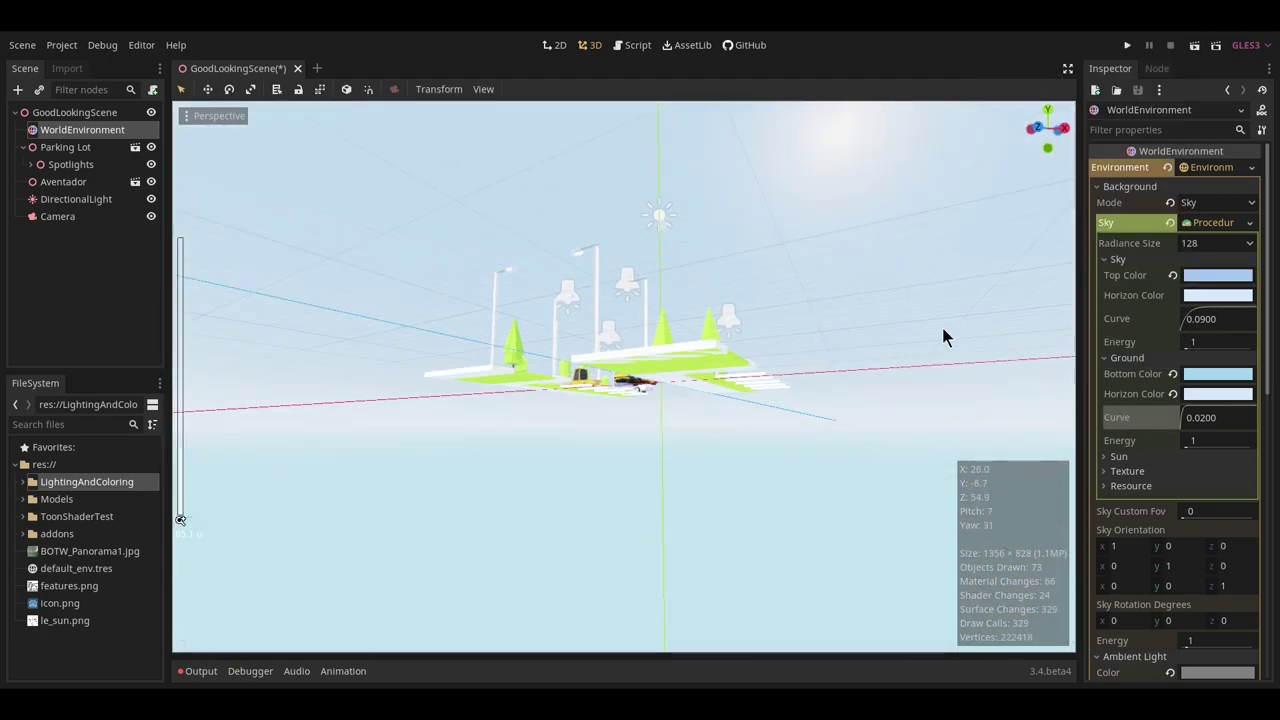
# Deepen the sky's top color to 5694dd and give the ground's bottom color the same value.
pyautogui.click(1217, 276)
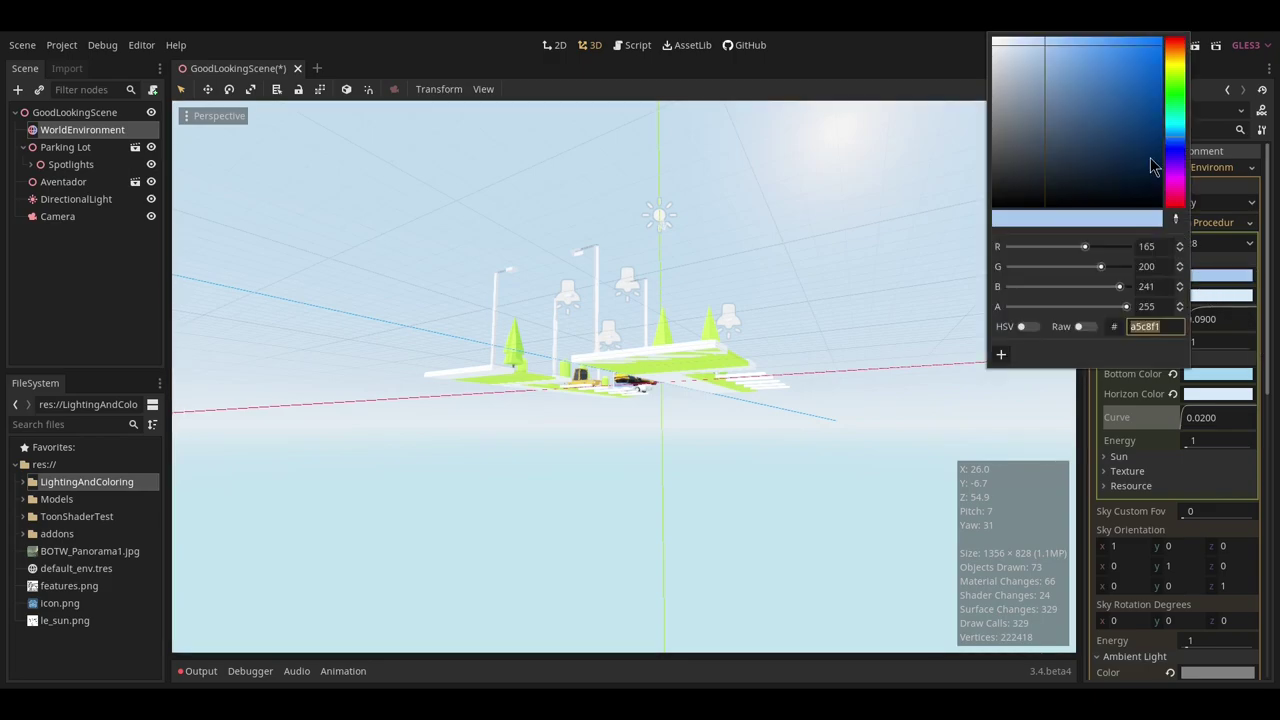
pyautogui.click(1068, 65)
pyautogui.moveTo(1070, 65)
pyautogui.mouseDown()
pyautogui.moveTo(1087, 54)
pyautogui.moveTo(1102, 74)
pyautogui.moveTo(1096, 58)
pyautogui.mouseUp()
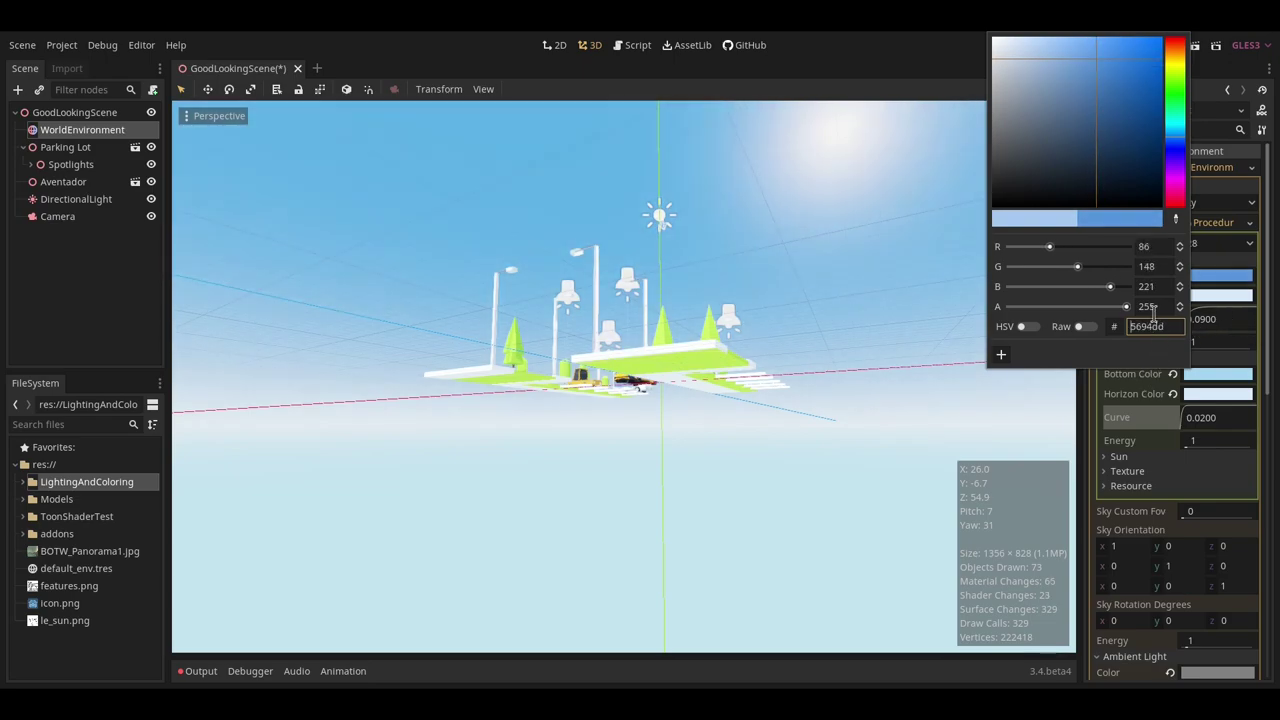
pyautogui.click(1213, 378)
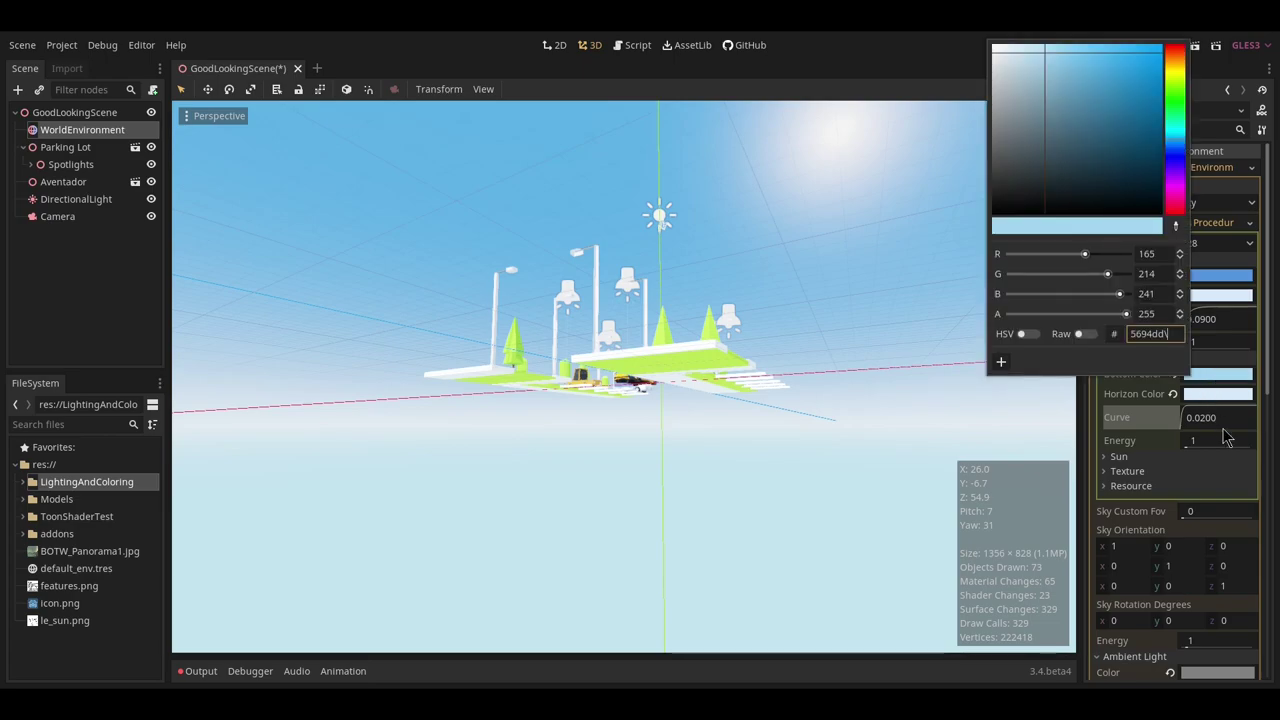
pyautogui.press('Return')
pyautogui.click(1013, 385)
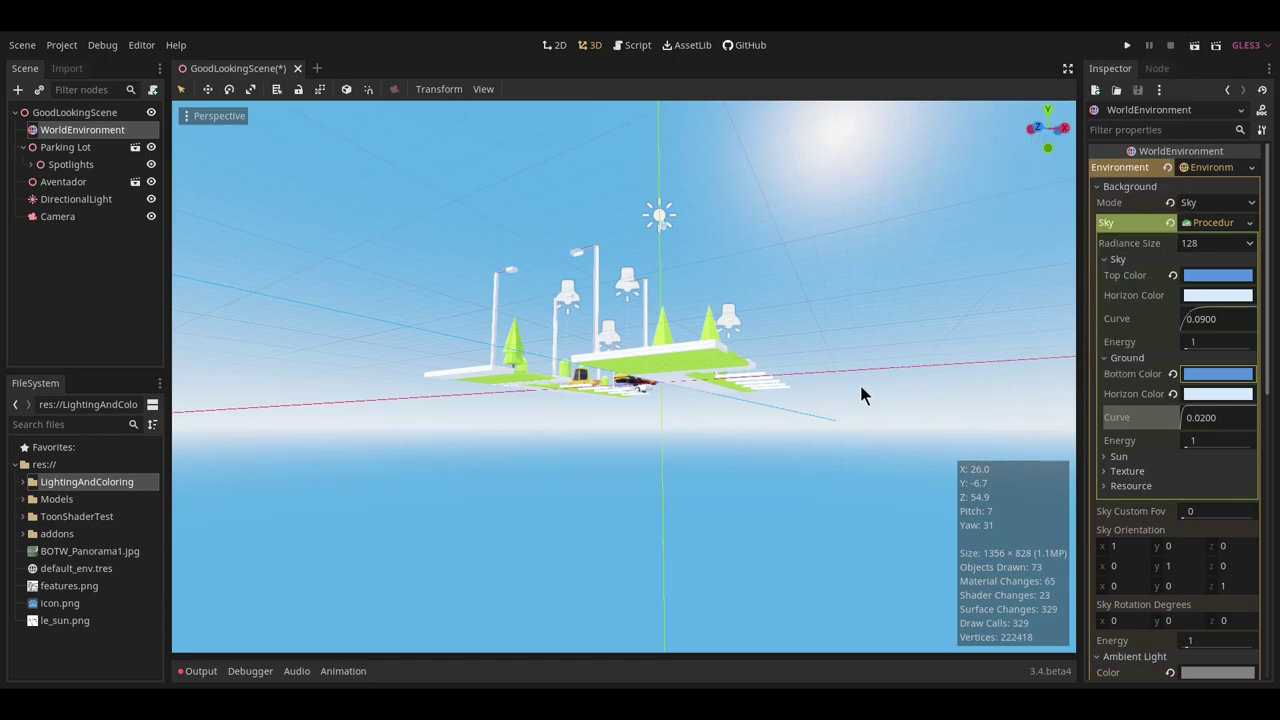
# View the parking lot and the yellow sports car from above against the new sky colors, and save the scene.
pyautogui.moveTo(782, 352); pyautogui.dragTo(751, 502, button='middle')
pyautogui.scroll(17, 641, 450)
pyautogui.moveTo(643, 450); pyautogui.dragTo(701, 459, button='middle')
pyautogui.scroll(-4, 695, 458)
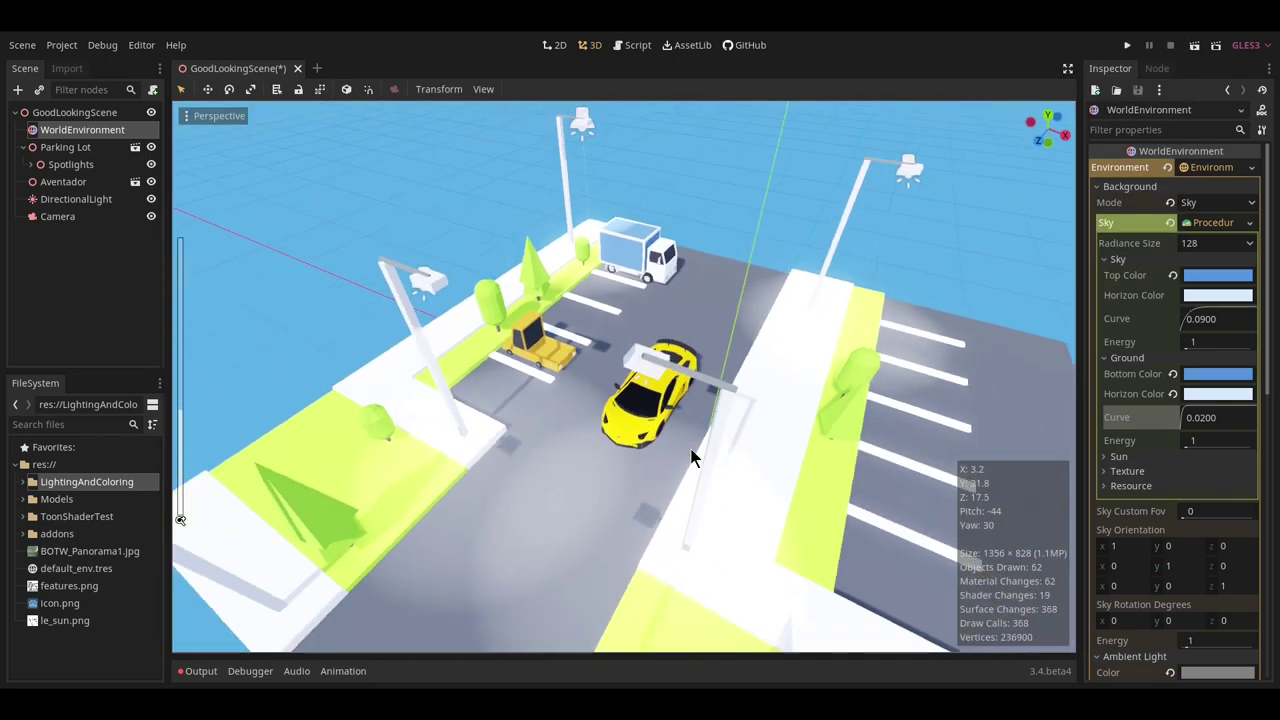
pyautogui.scroll(6, 690, 457)
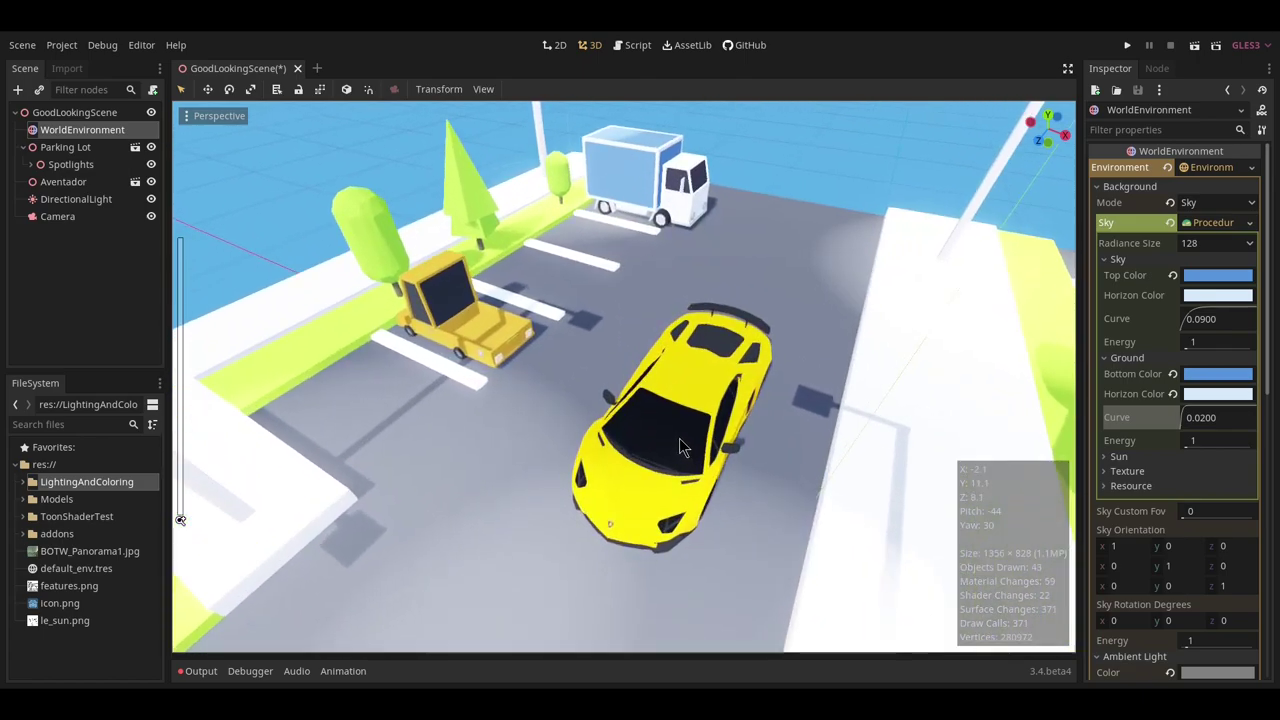
pyautogui.hotkey('ctrl', 's')
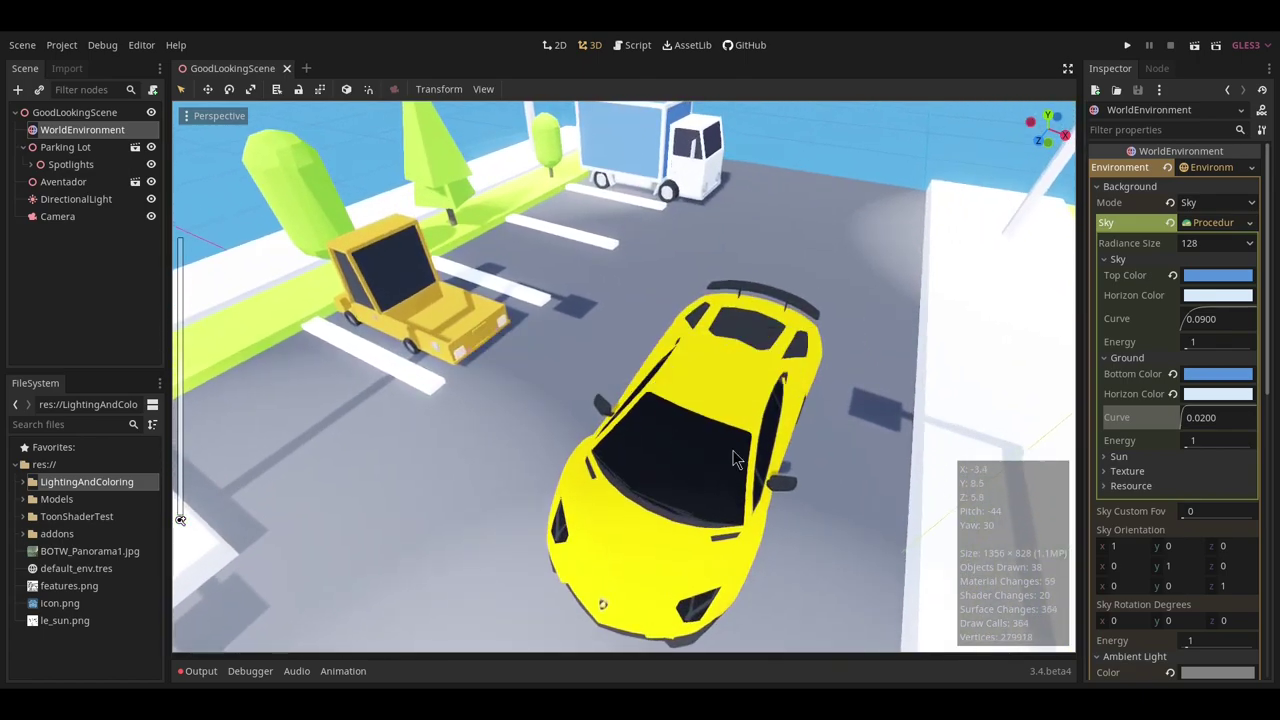
# Examine the procedural sky, its horizon and its sun from below the parking lot and from high above it.
pyautogui.click(1200, 224)
pyautogui.scroll(-8, 728, 308)
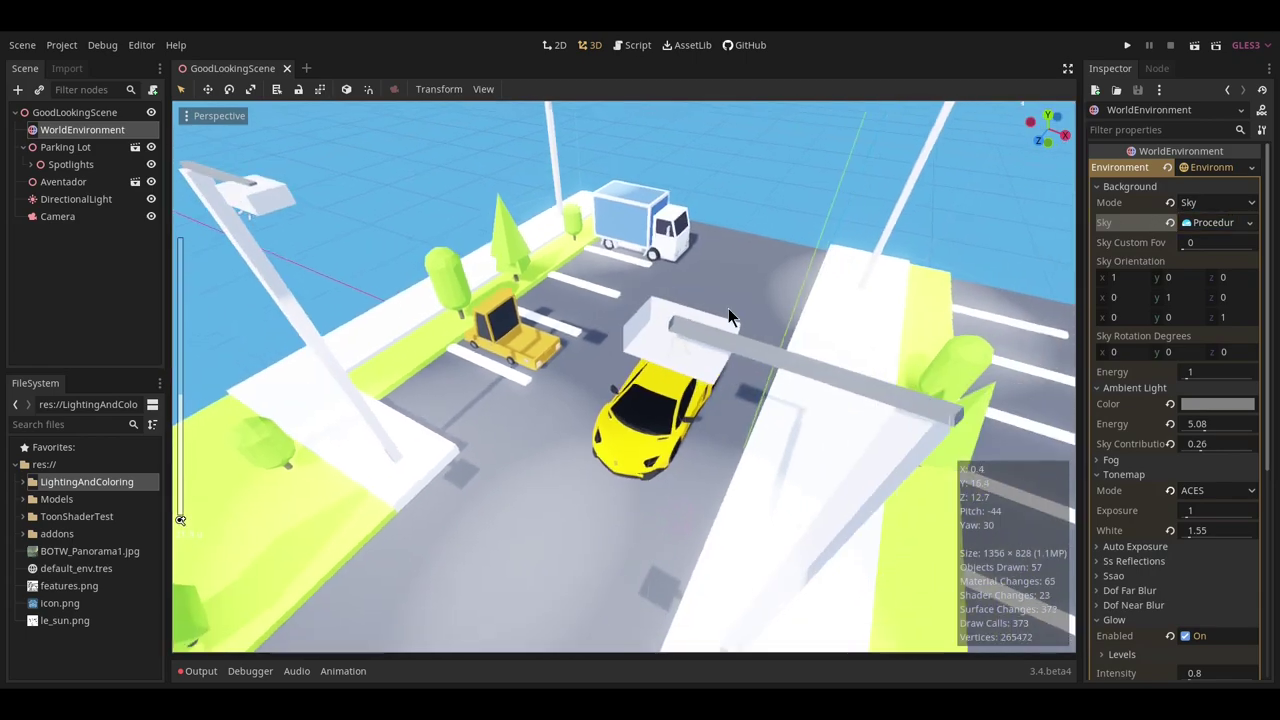
pyautogui.moveTo(724, 350); pyautogui.dragTo(825, 241, button='middle')
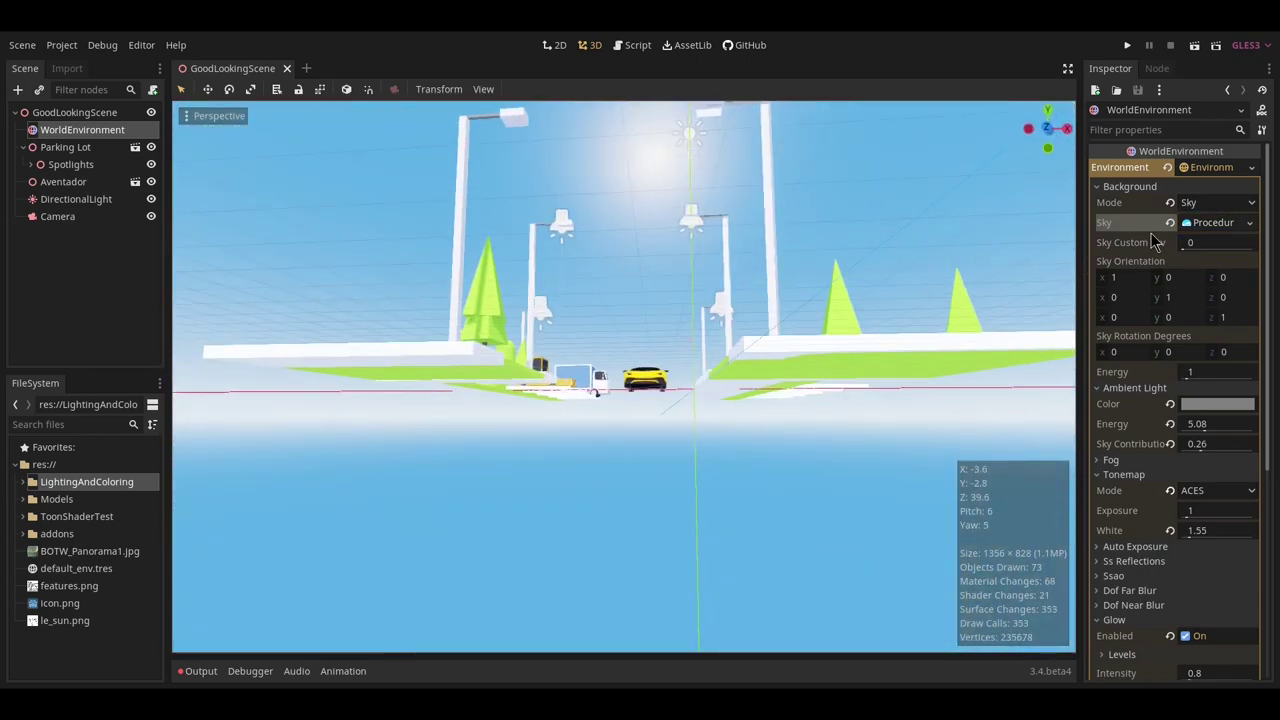
pyautogui.click(1190, 223)
pyautogui.scroll(-8, 920, 326)
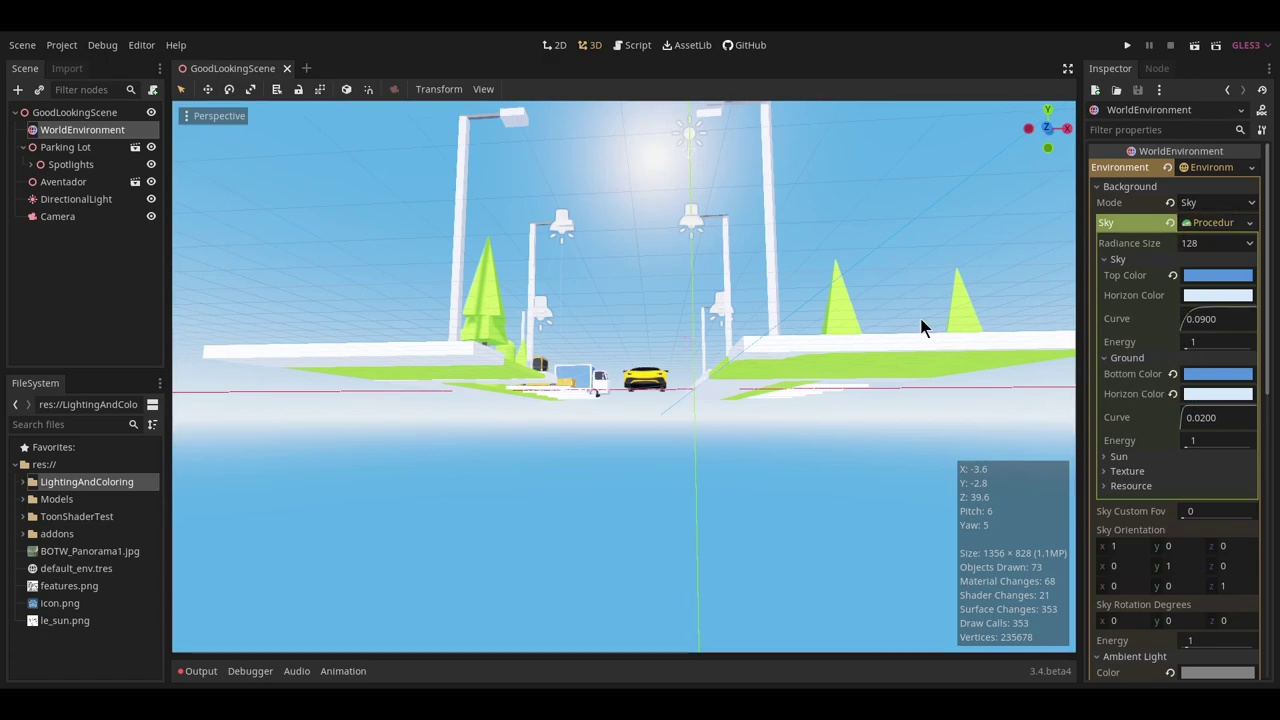
pyautogui.keyDown('shift'); pyautogui.moveTo(822, 236); pyautogui.dragTo(686, 525, button='middle'); pyautogui.keyUp('shift')
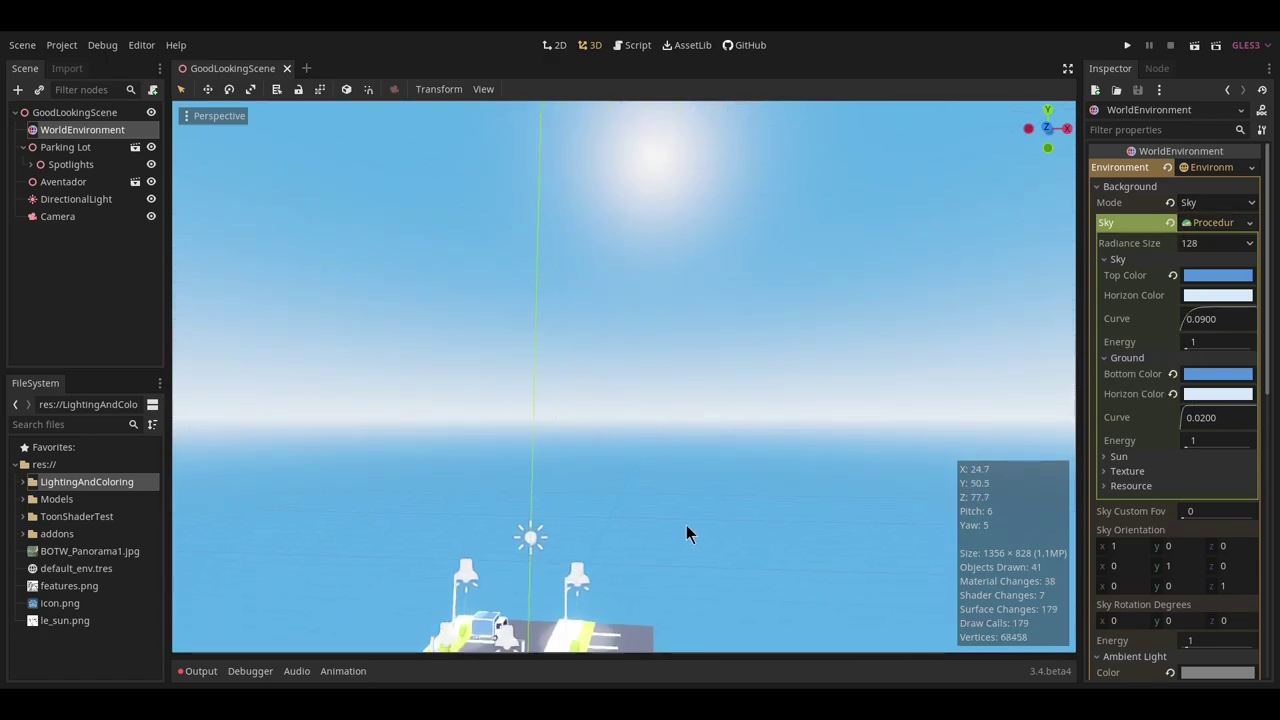
# Try a curve of 0.131 for the procedural sky's sun and restore the default curve.
pyautogui.click(1119, 457)
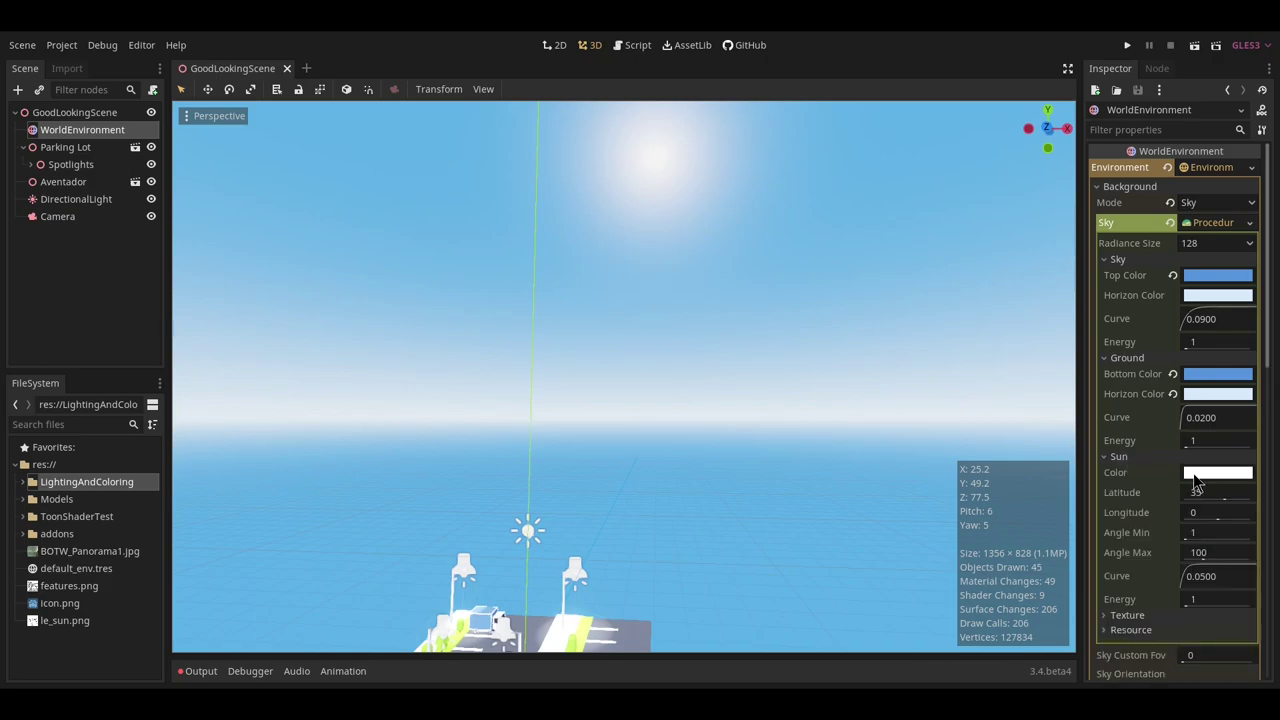
pyautogui.moveTo(1195, 570); pyautogui.dragTo(1213, 577)
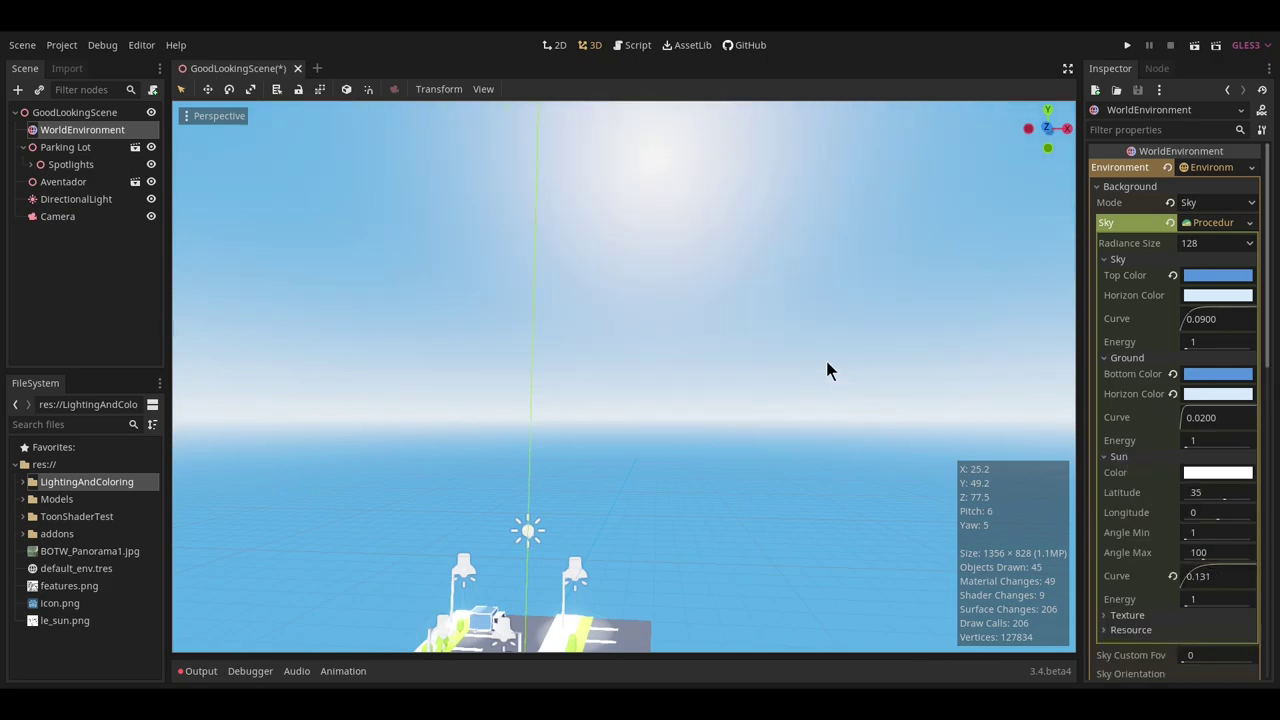
pyautogui.moveTo(825, 357)
pyautogui.mouseDown(button='middle')
pyautogui.moveTo(820, 317)
pyautogui.moveTo(815, 335)
pyautogui.mouseUp(button='middle')
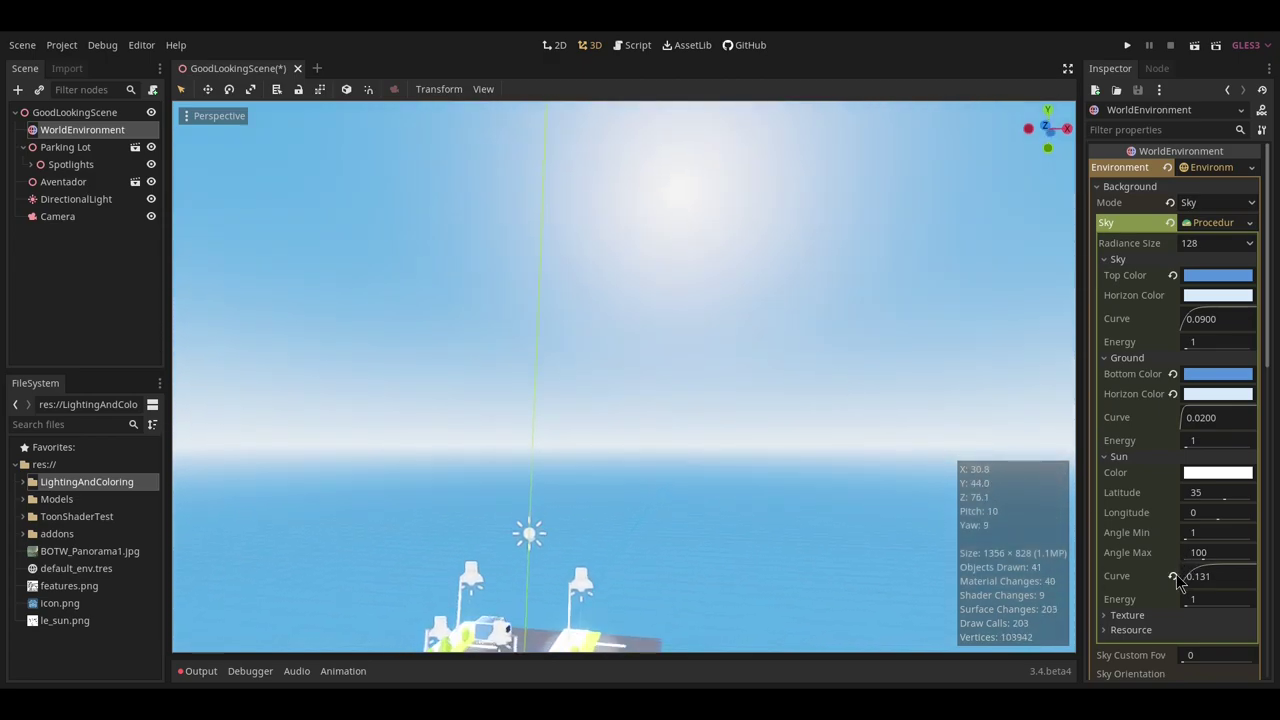
pyautogui.click(1174, 577)
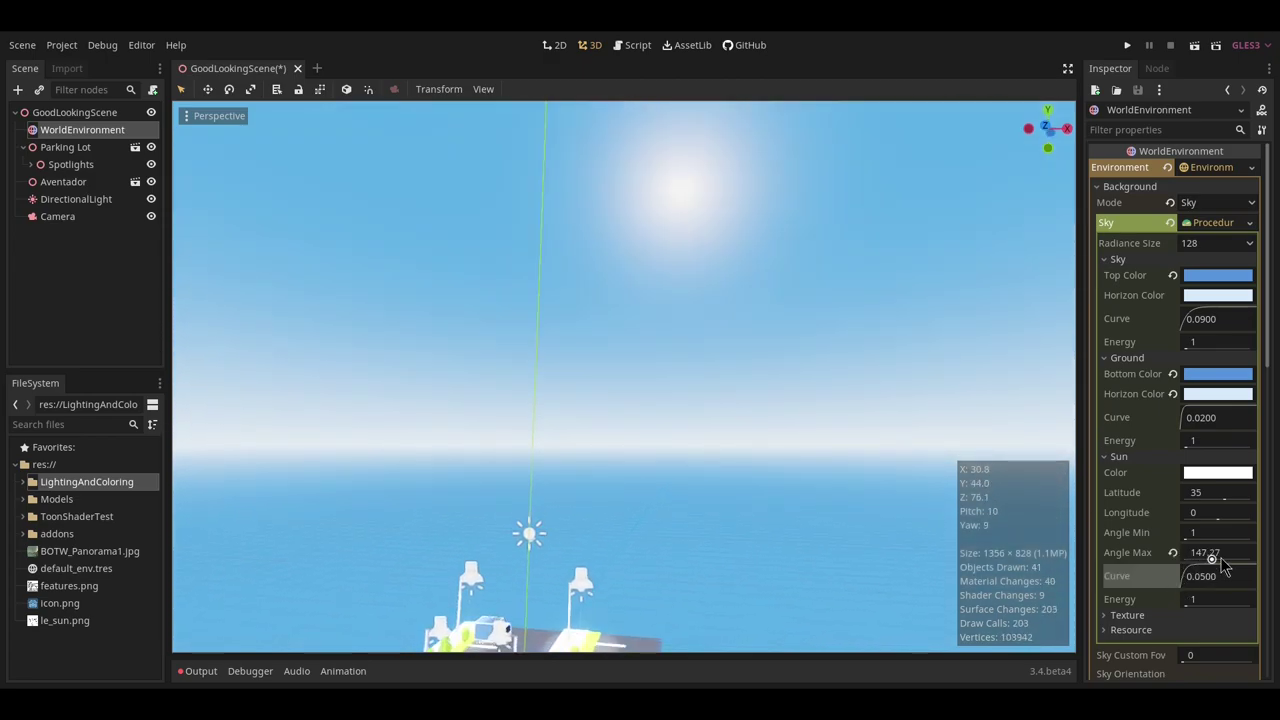
# Try a sun Angle Max of 209.09, an Angle Min of 70.09 and a different latitude, restoring each default.
pyautogui.moveTo(1224, 566); pyautogui.dragTo(1228, 567)
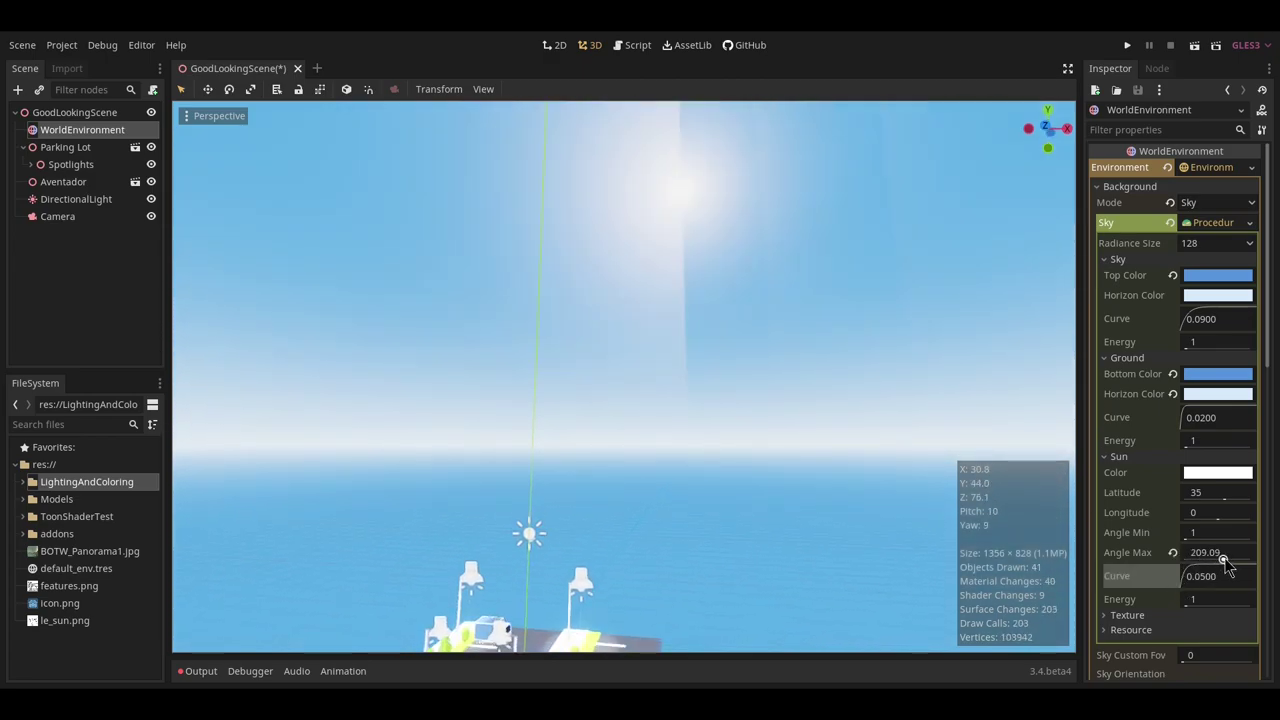
pyautogui.click(1173, 553)
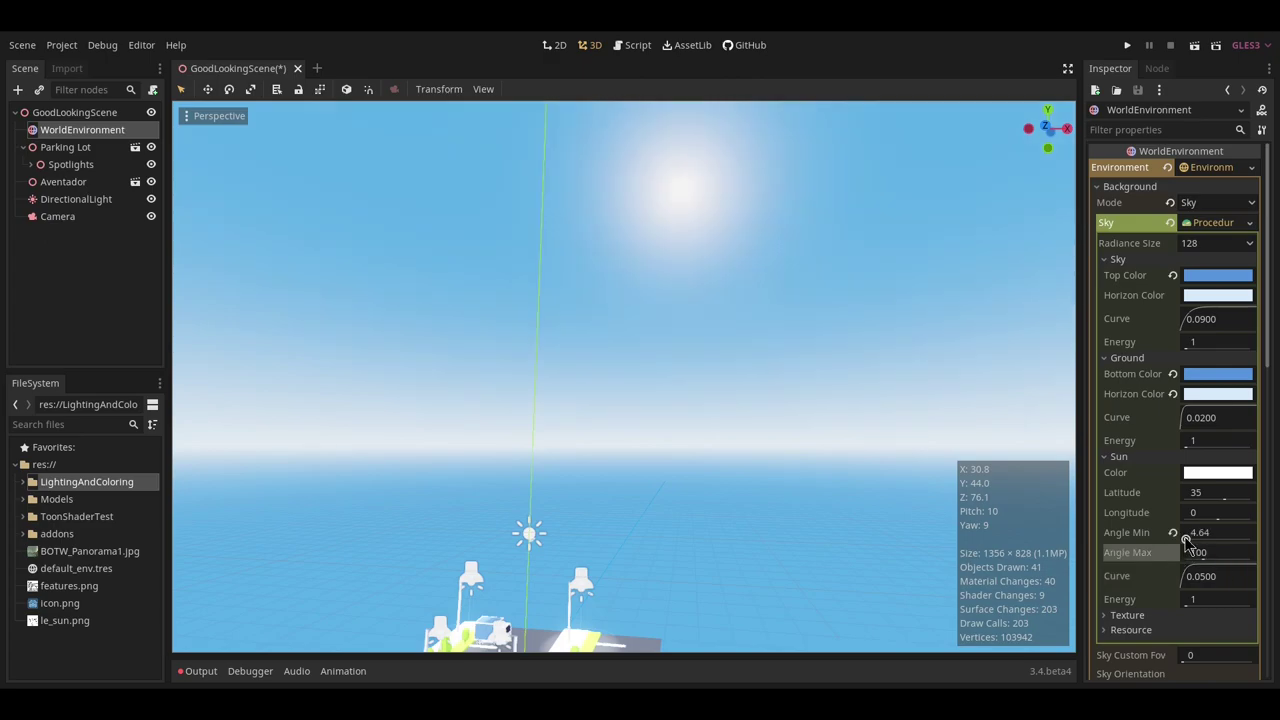
pyautogui.moveTo(1186, 537); pyautogui.dragTo(1197, 538)
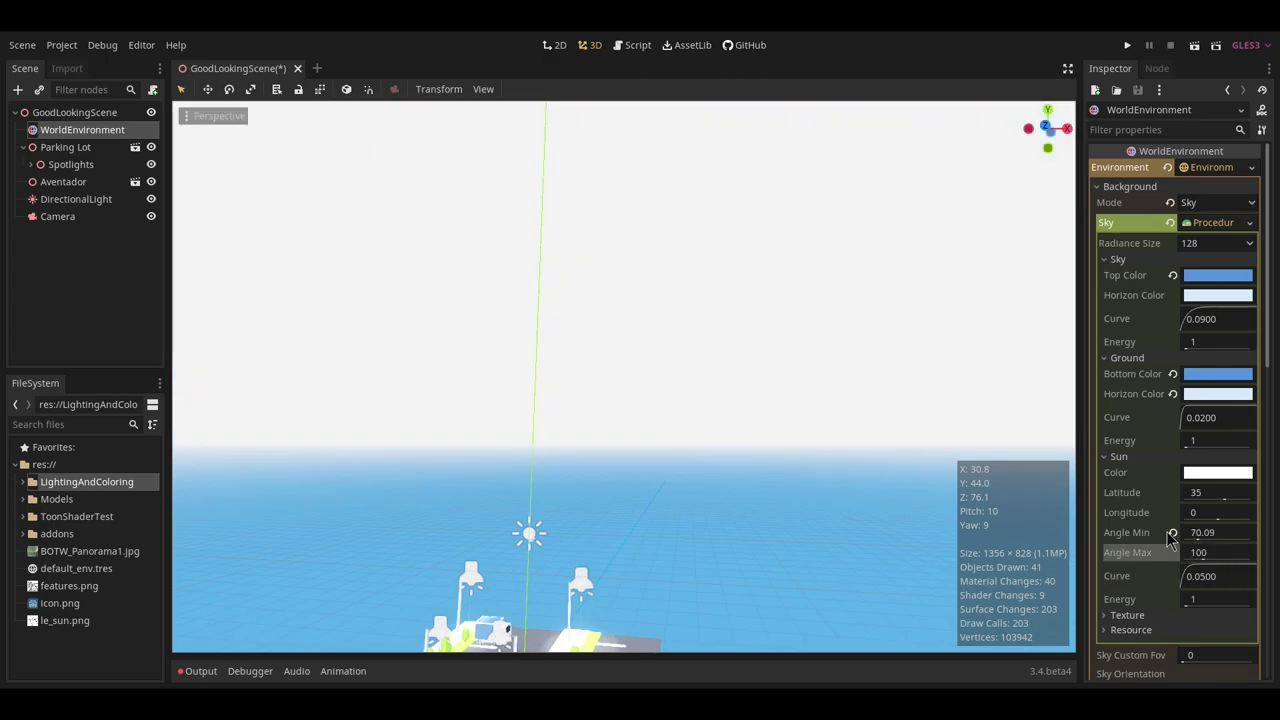
pyautogui.click(1172, 533)
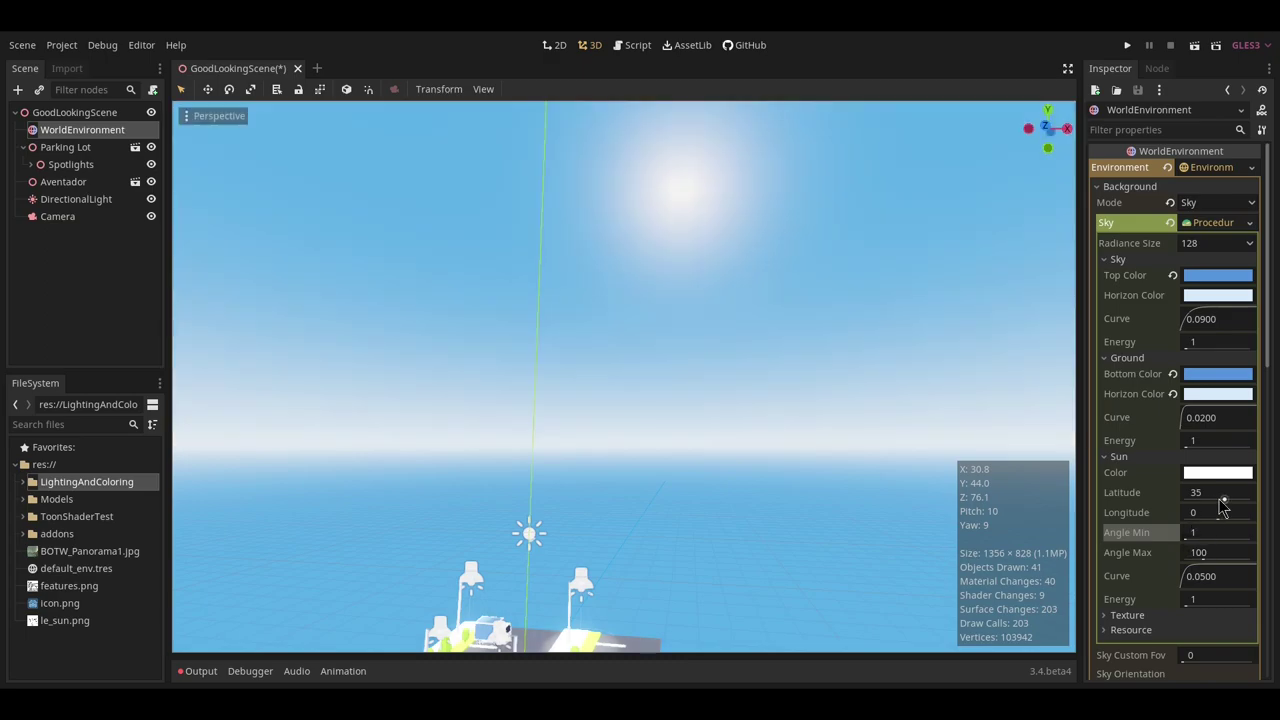
pyautogui.moveTo(1218, 500); pyautogui.dragTo(1207, 505)
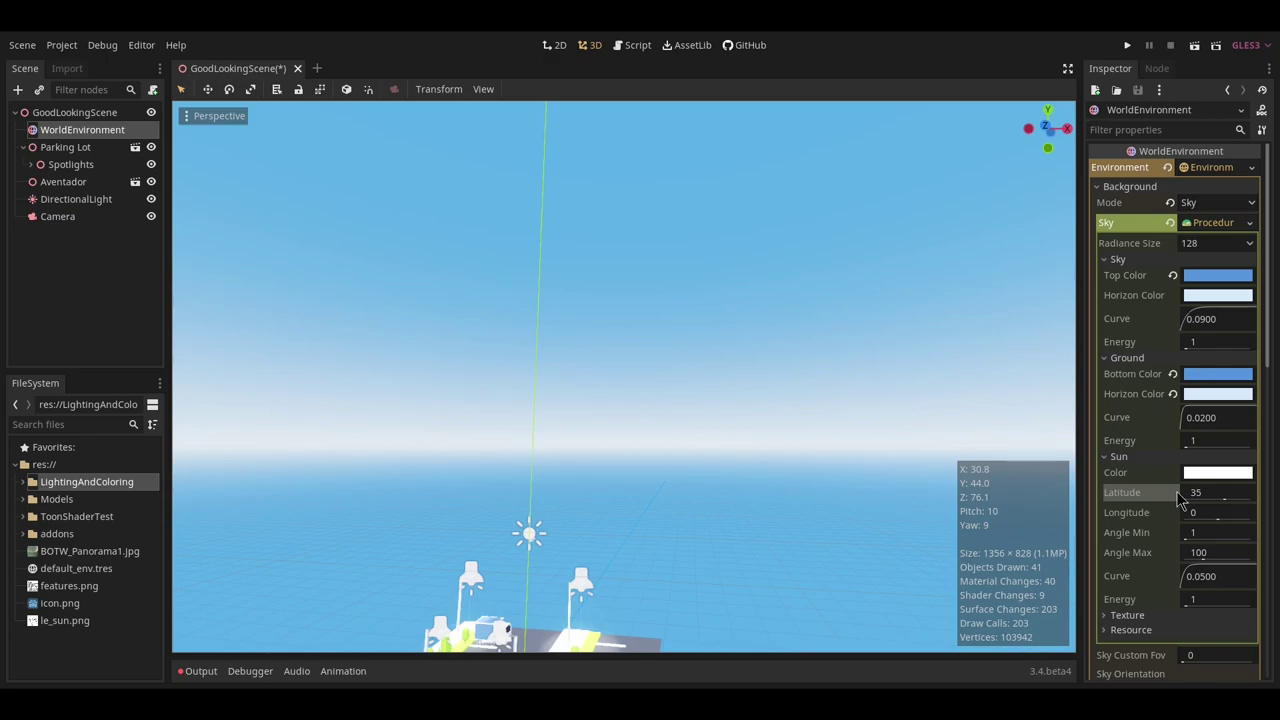
# Save the scene and view the yellow sports car at close range.
pyautogui.hotkey('ctrl', 's')
pyautogui.moveTo(802, 413); pyautogui.dragTo(592, 375, button='middle')
pyautogui.scroll(20, 591, 374)
pyautogui.keyDown('shift'); pyautogui.moveTo(614, 329); pyautogui.dragTo(211, 215, button='middle'); pyautogui.keyUp('shift')
# Align the Camera node's transform with a low, close front-side view of the yellow sports car and save the scene.
pyautogui.click(101, 214)
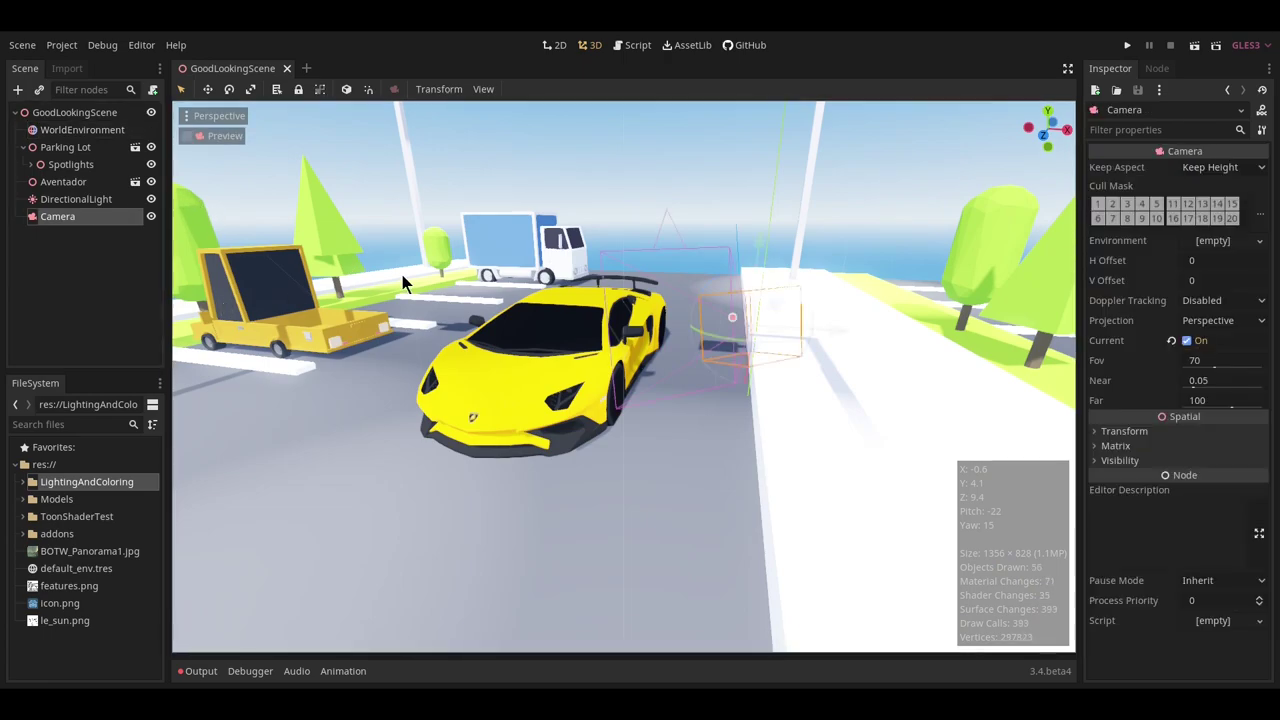
pyautogui.scroll(-6, 707, 366)
pyautogui.moveTo(707, 366); pyautogui.dragTo(736, 386, button='middle')
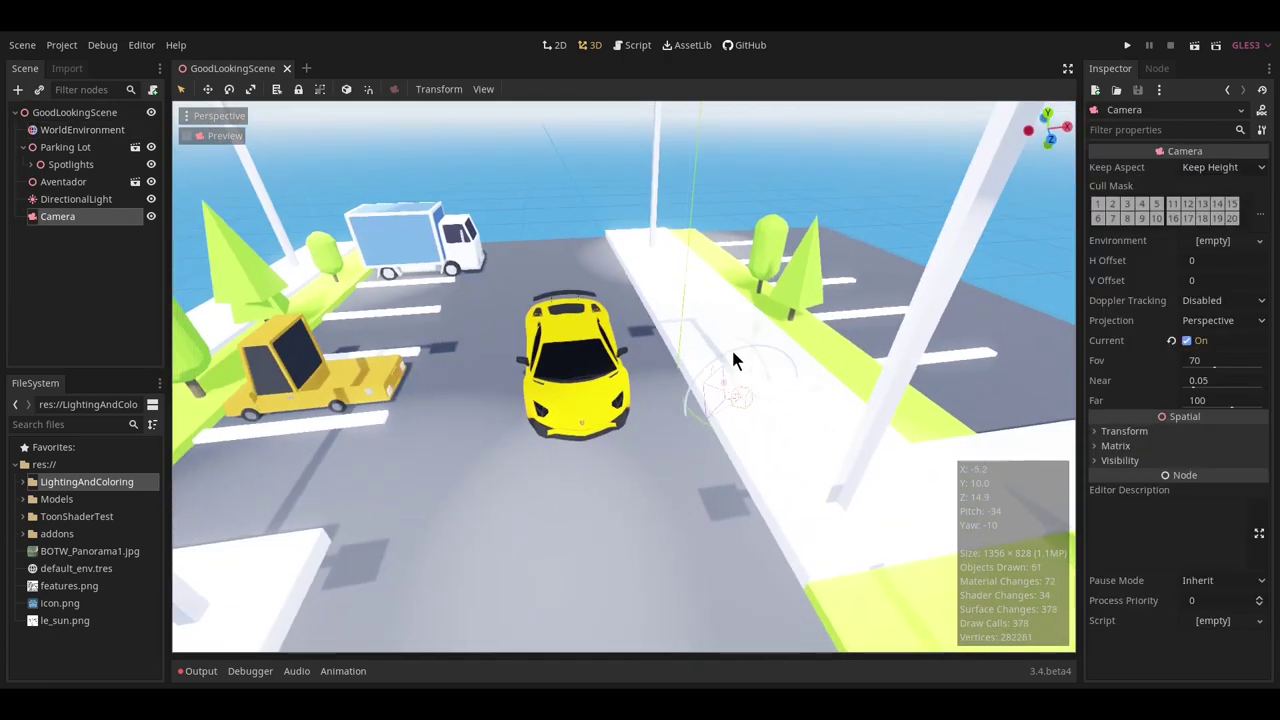
pyautogui.press('w')
pyautogui.moveTo(730, 346); pyautogui.dragTo(636, 310, button='right')
pyautogui.press('w')
pyautogui.press('s')
pyautogui.press('w')
pyautogui.press('s')
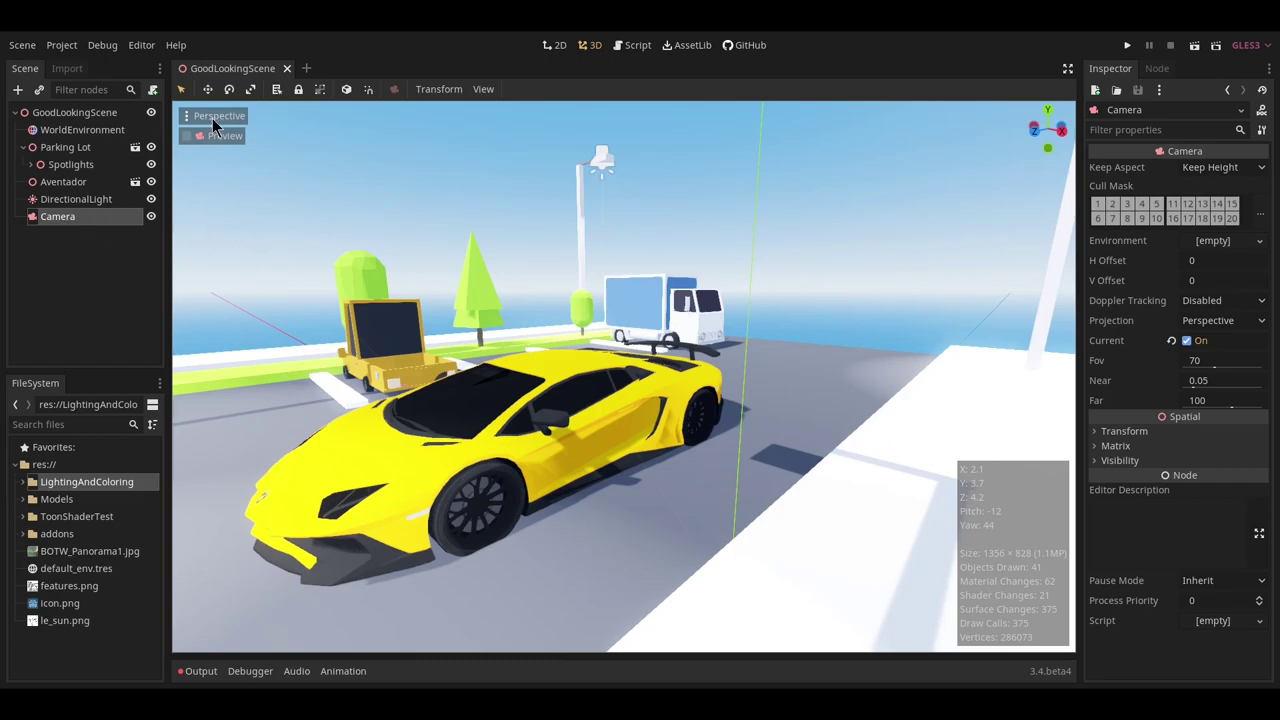
pyautogui.click(212, 118)
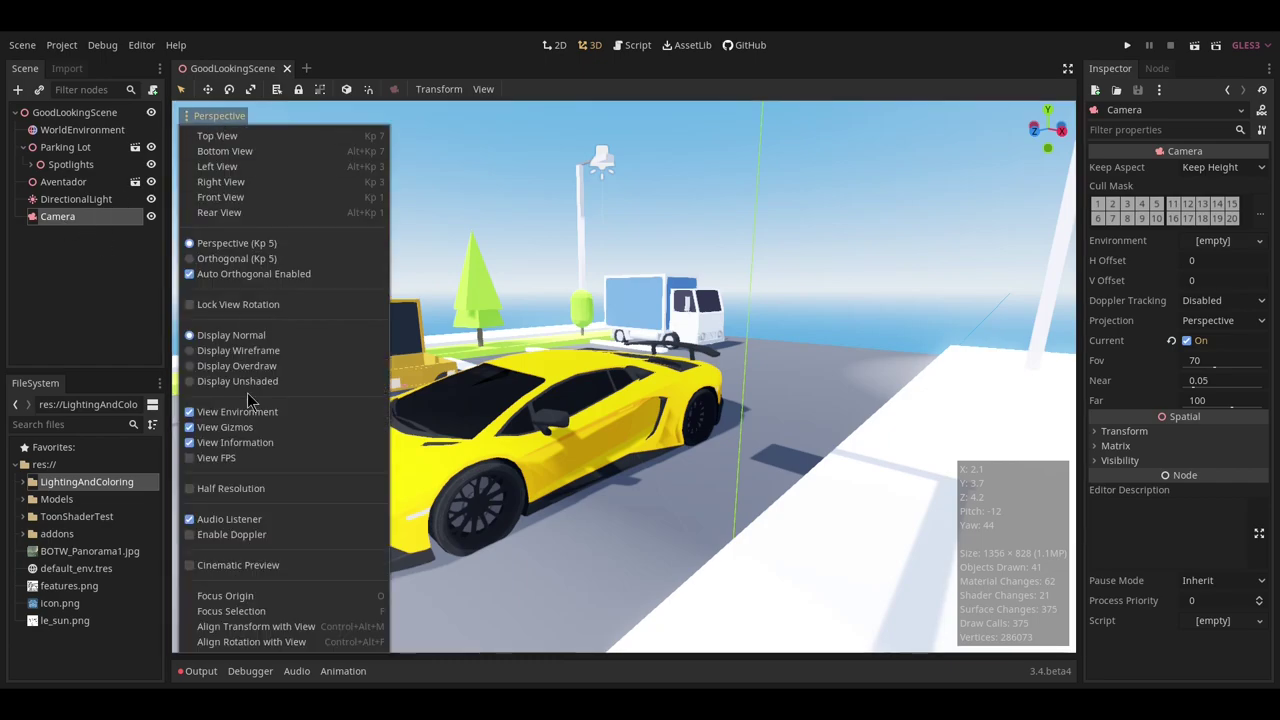
pyautogui.click(258, 627)
pyautogui.hotkey('ctrl', 's')
# View the parking lot from farther away, and preview the scene through the Camera.
pyautogui.moveTo(398, 397); pyautogui.dragTo(634, 436, button='middle')
pyautogui.scroll(-8, 634, 436)
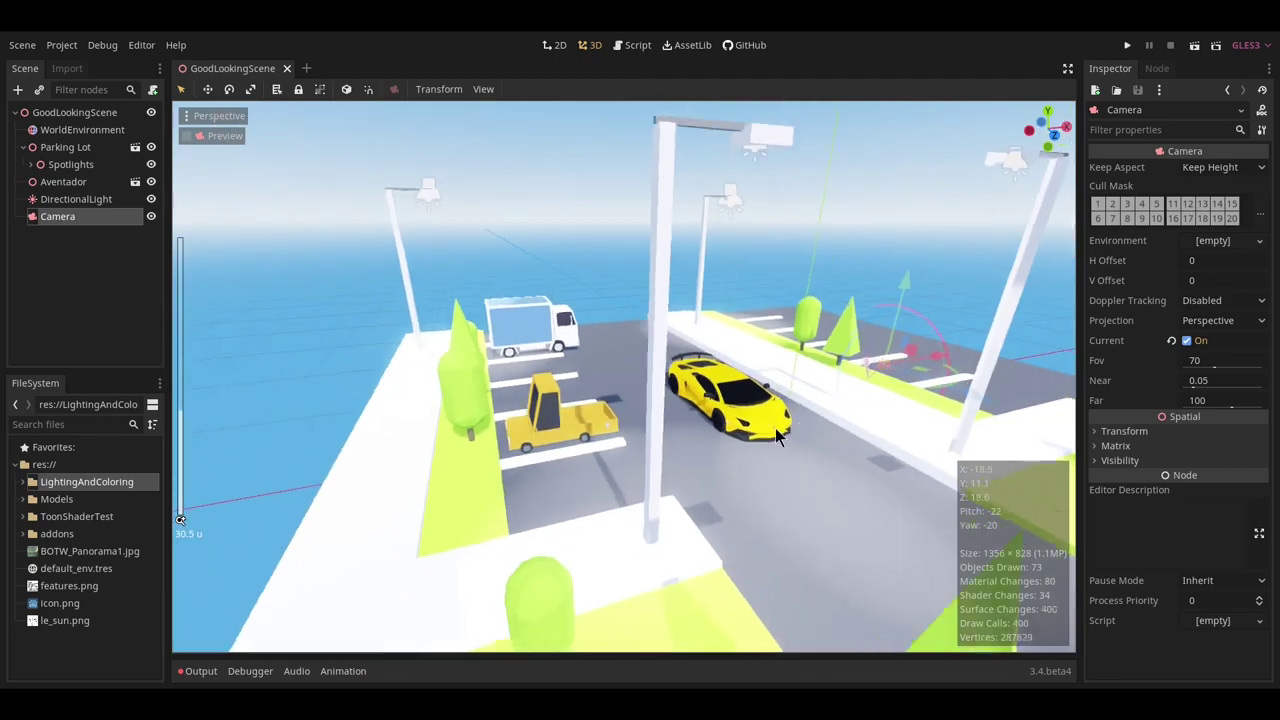
pyautogui.click(187, 136)
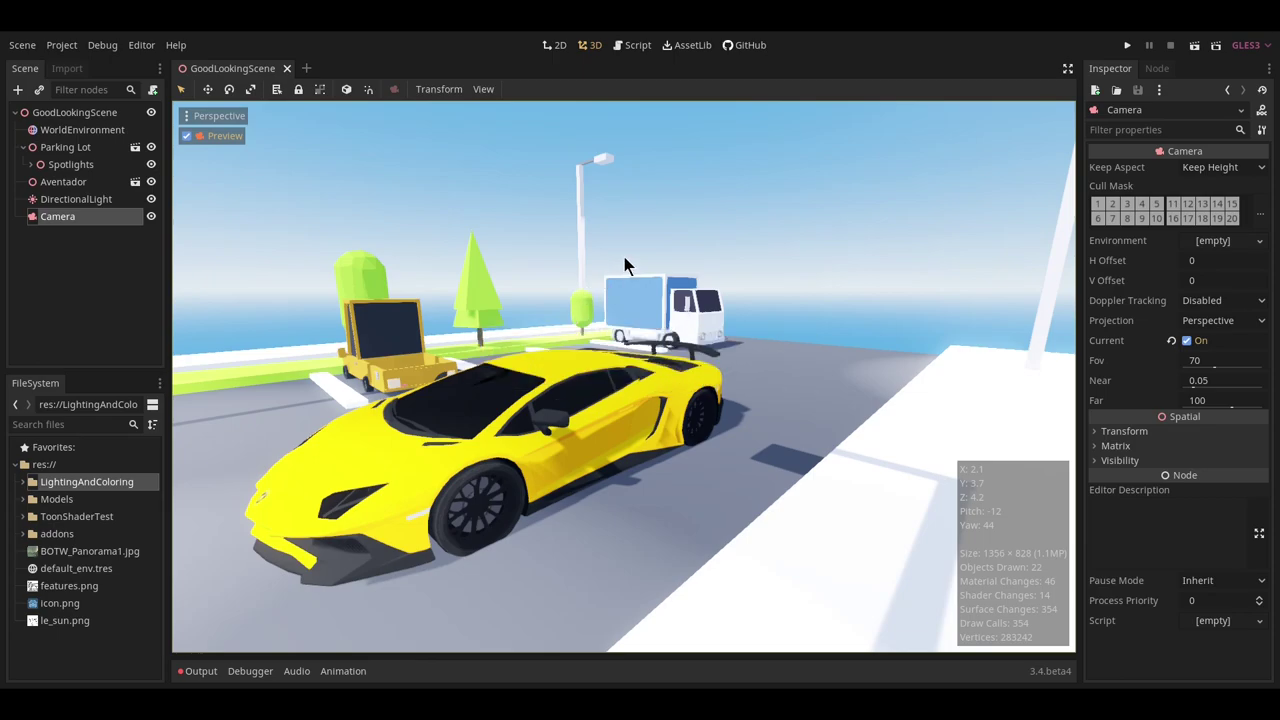
# Enable SSAO in the WorldEnvironment and raise its intensity to 4.38.
pyautogui.click(83, 130)
pyautogui.scroll(-5, 1130, 420)
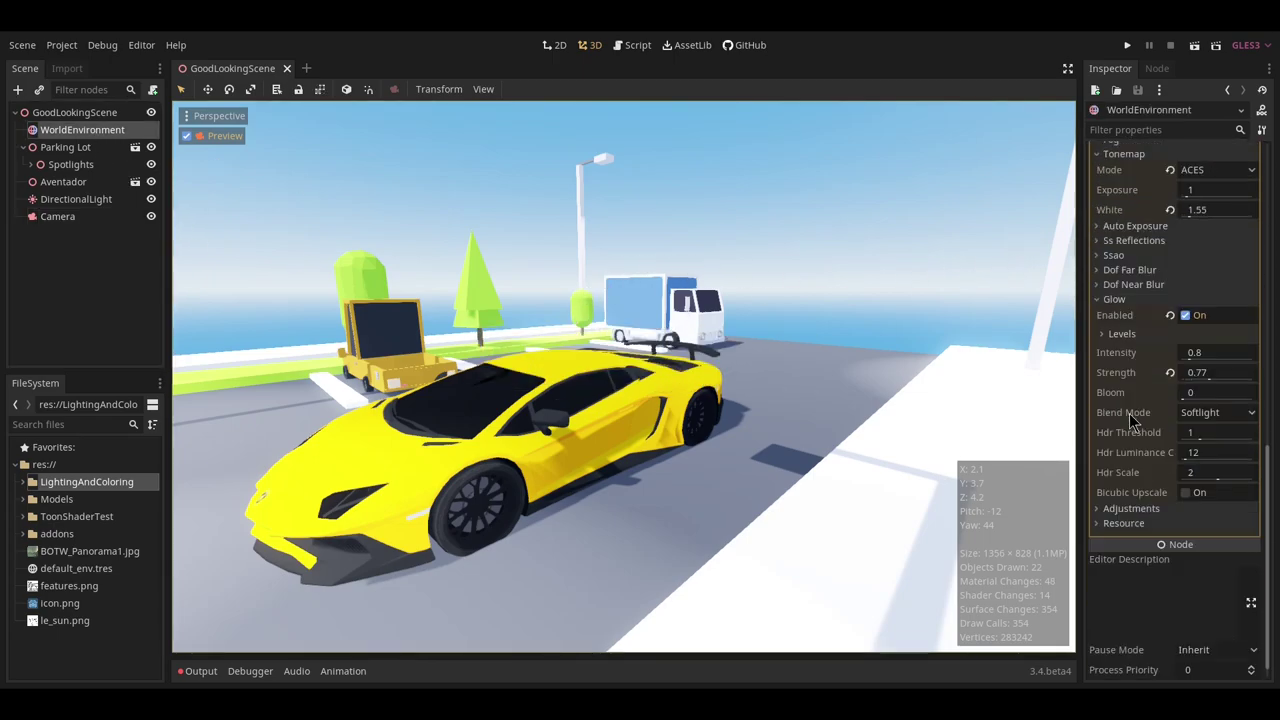
pyautogui.click(1114, 256)
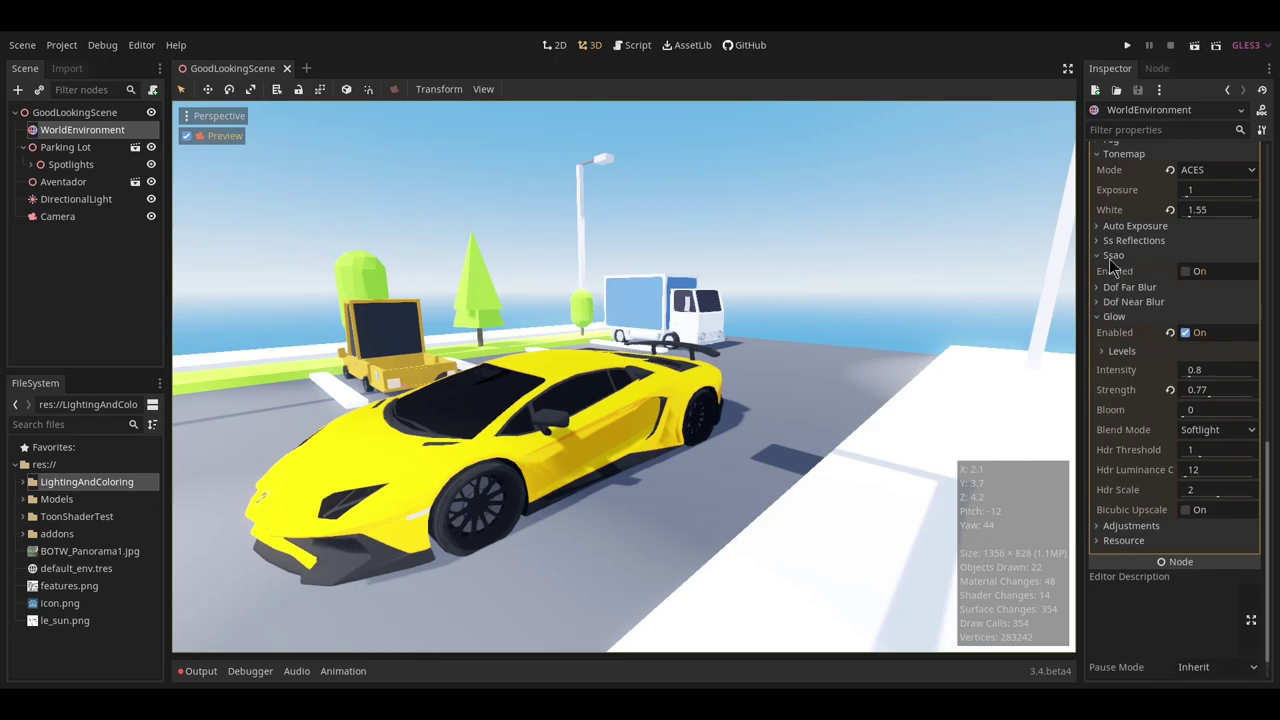
pyautogui.click(1197, 272)
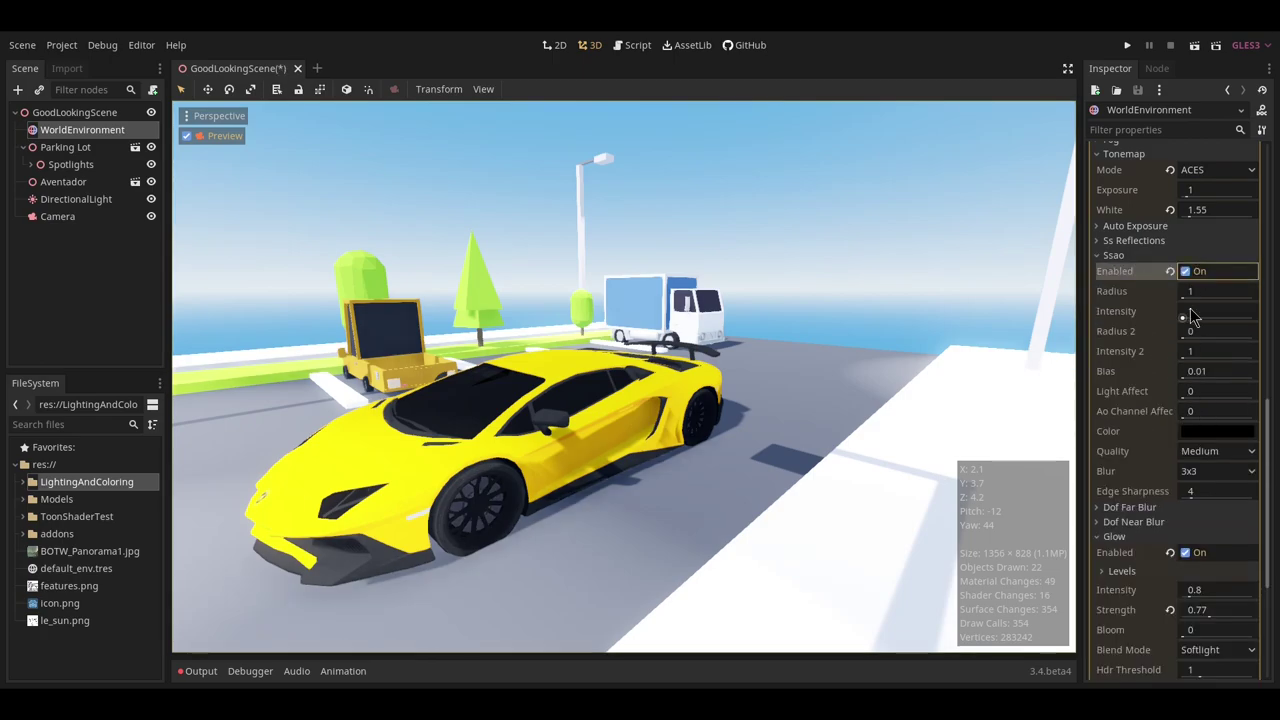
pyautogui.moveTo(1187, 316)
pyautogui.mouseDown()
pyautogui.moveTo(1270, 311)
pyautogui.moveTo(1190, 311)
pyautogui.mouseUp()
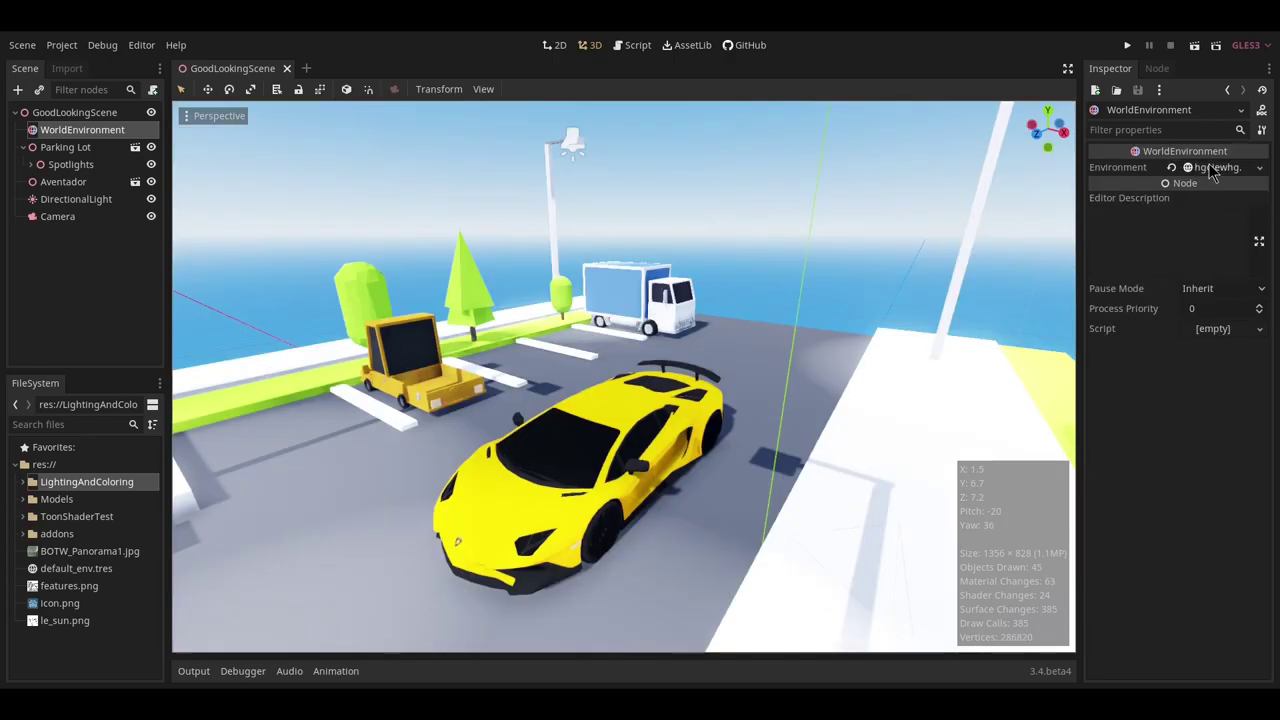
# Try raising the SSAO Light Affect and return it to 0, checking the shading around the yellow car.
pyautogui.click(1212, 168)
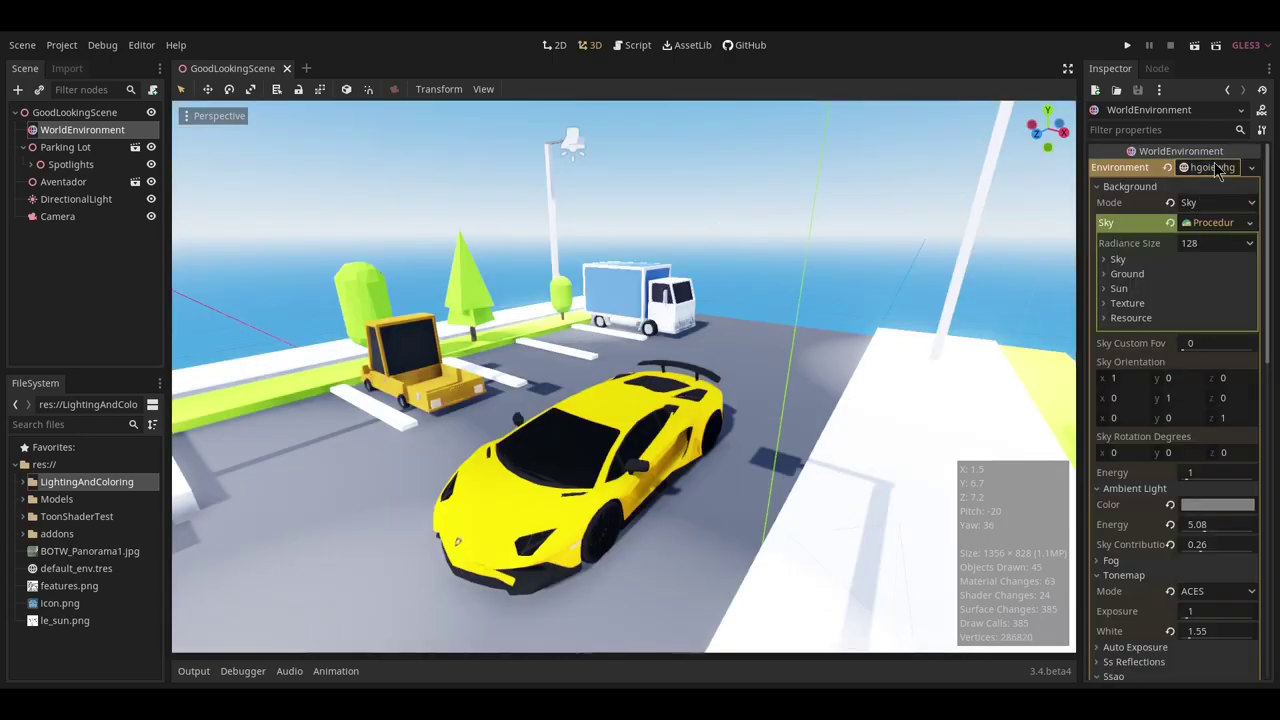
pyautogui.click(1210, 221)
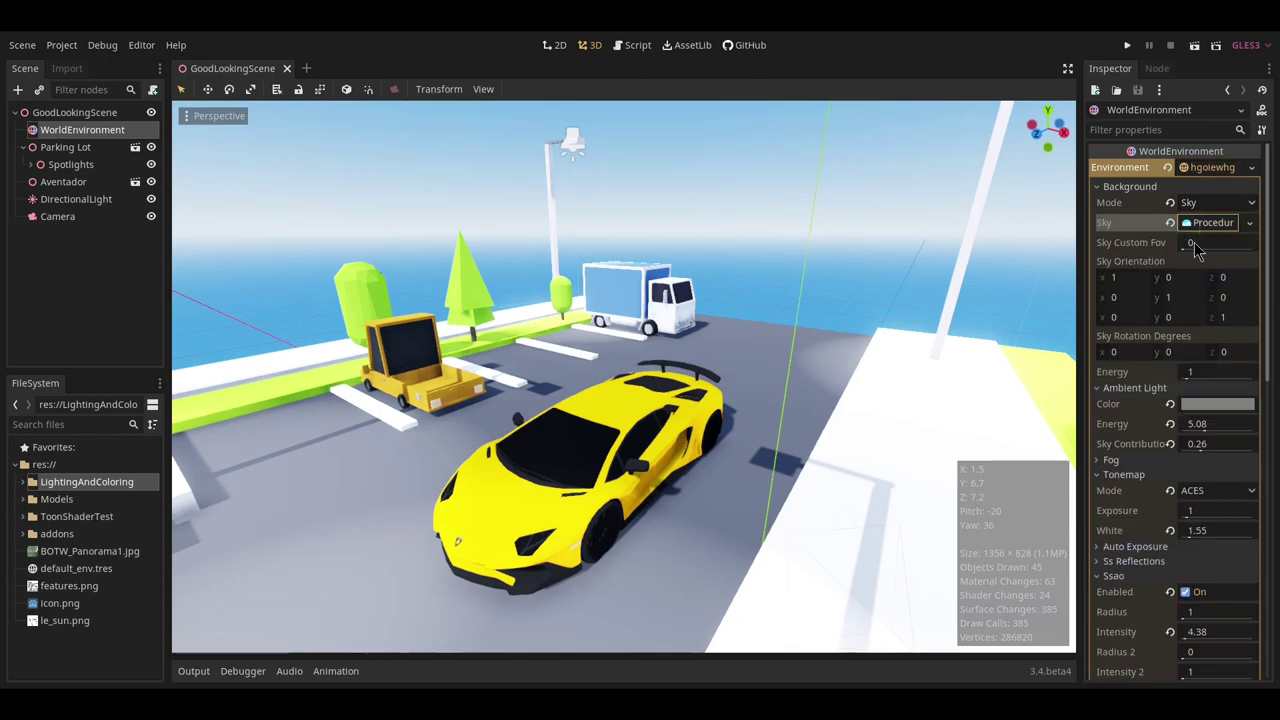
pyautogui.scroll(-5, 1170, 330)
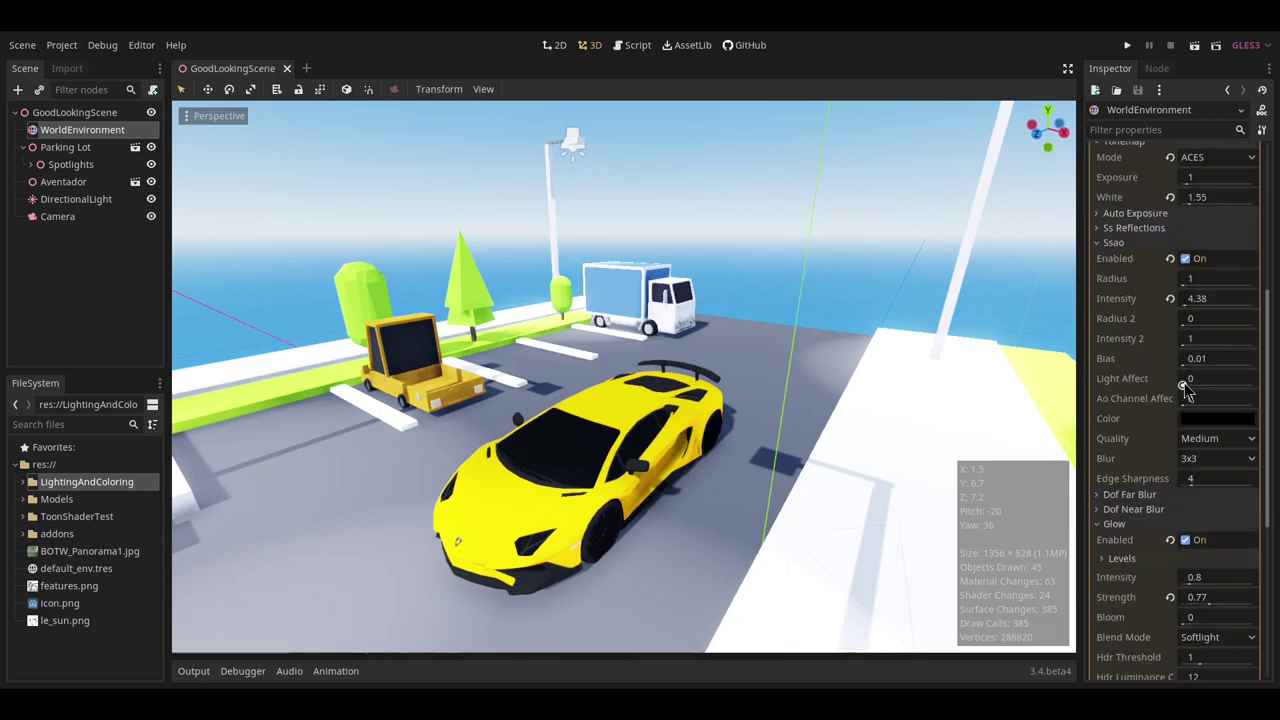
pyautogui.moveTo(1181, 386); pyautogui.dragTo(1155, 389)
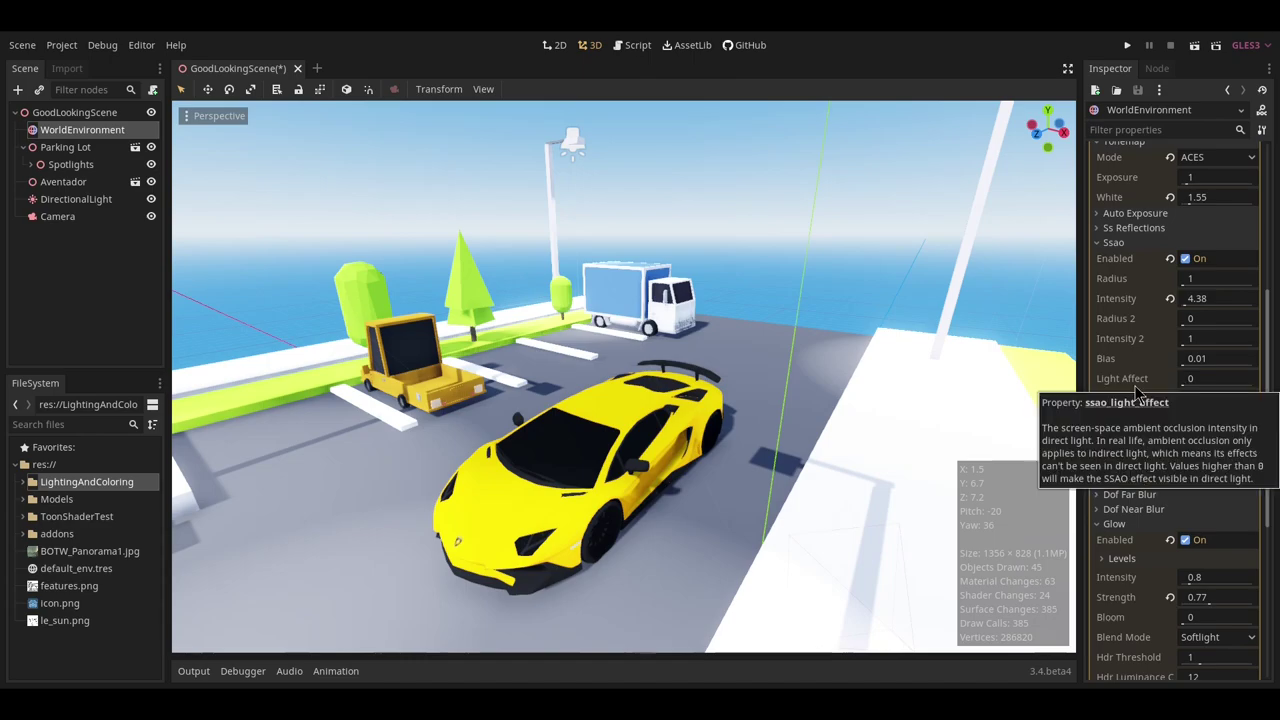
pyautogui.moveTo(605, 446); pyautogui.dragTo(707, 339, button='middle')
pyautogui.scroll(3, 643, 440)
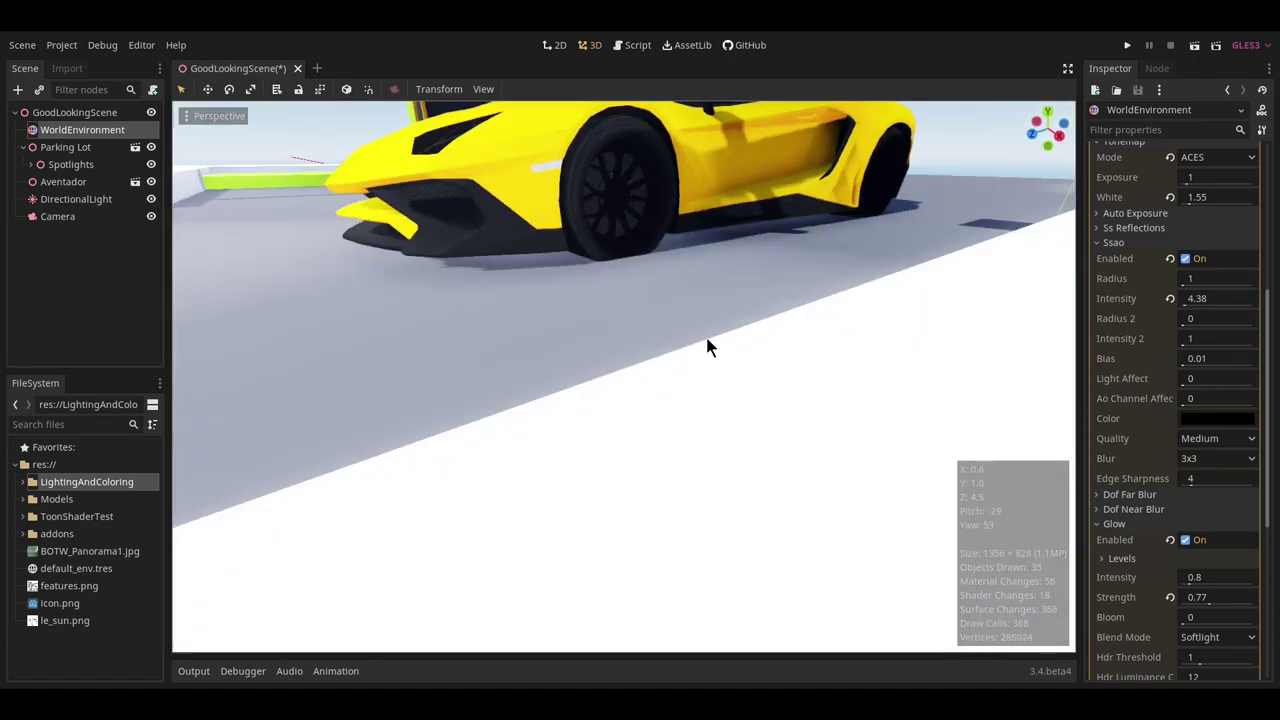
pyautogui.scroll(-5, 700, 370)
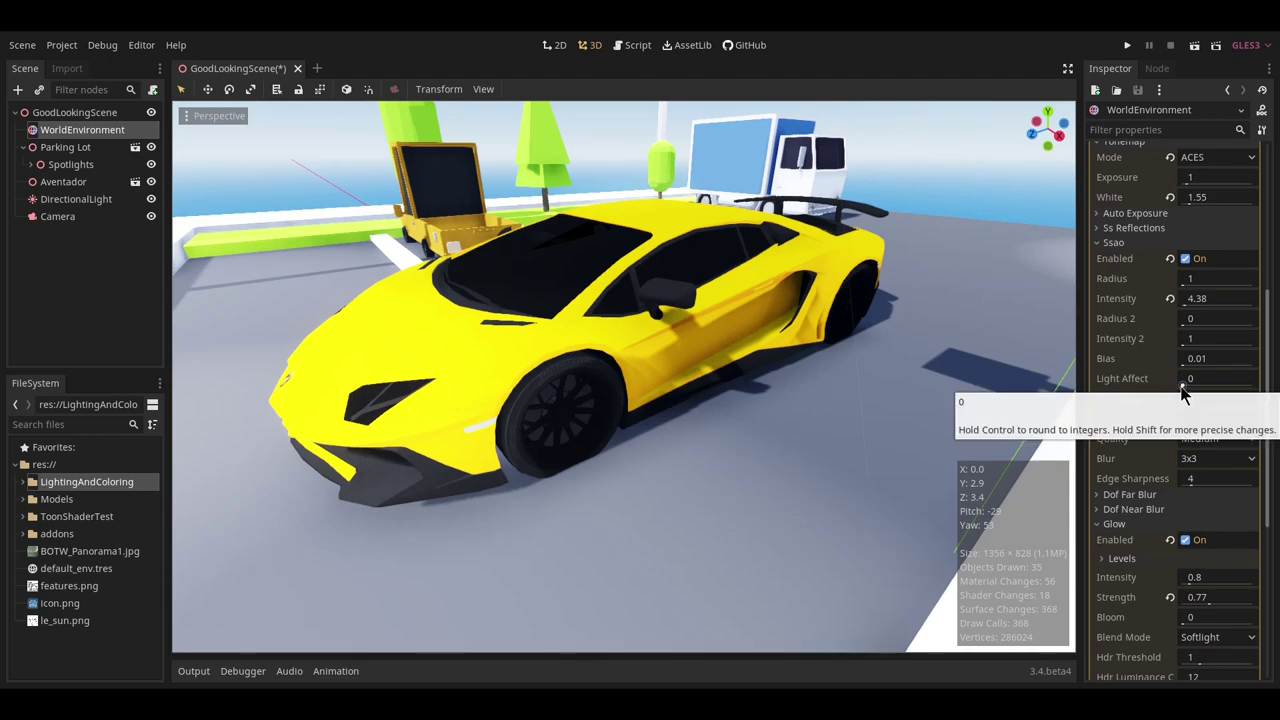
pyautogui.moveTo(1182, 389)
pyautogui.mouseDown()
pyautogui.moveTo(1258, 400)
pyautogui.moveTo(1197, 405)
pyautogui.moveTo(1177, 384)
pyautogui.mouseUp()
# Reset the SSAO intensity to 1, view the yellow car up close and turn SSAO off.
pyautogui.click(1168, 298)
pyautogui.scroll(-6, 824, 390)
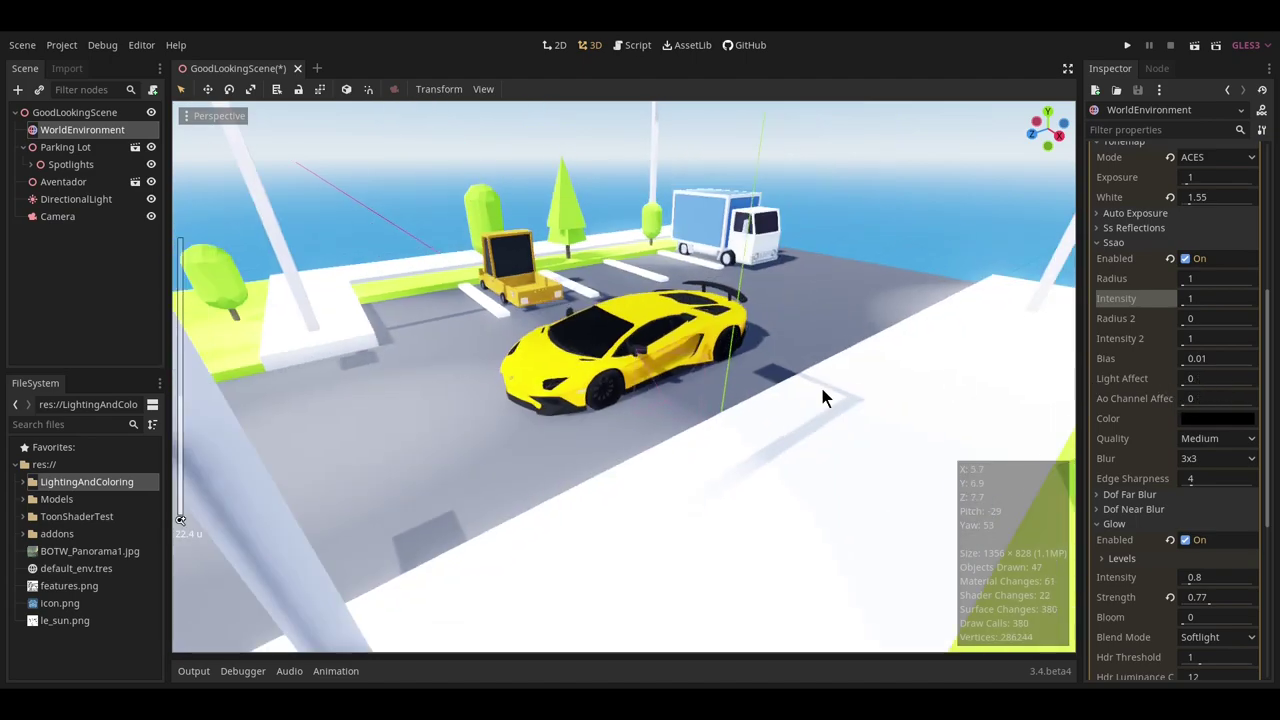
pyautogui.moveTo(823, 396); pyautogui.dragTo(817, 416, button='middle')
pyautogui.scroll(4, 800, 414)
pyautogui.scroll(5, 762, 410)
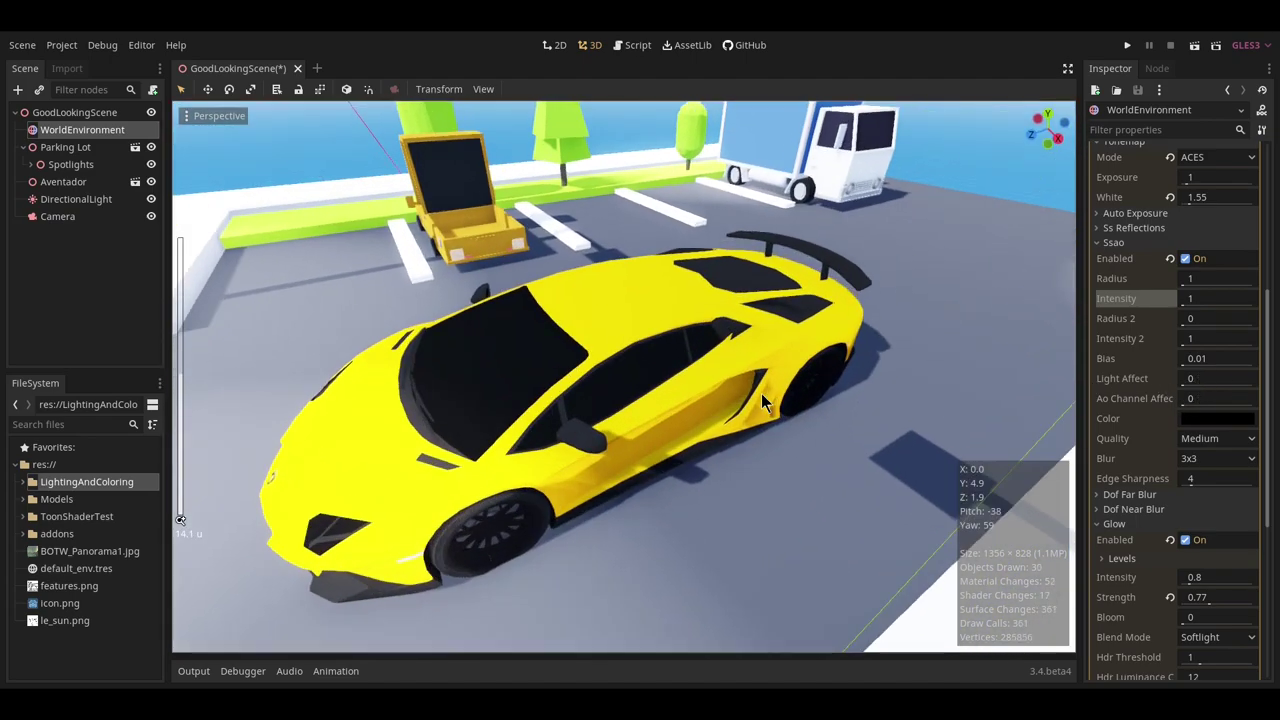
pyautogui.click(1186, 259)
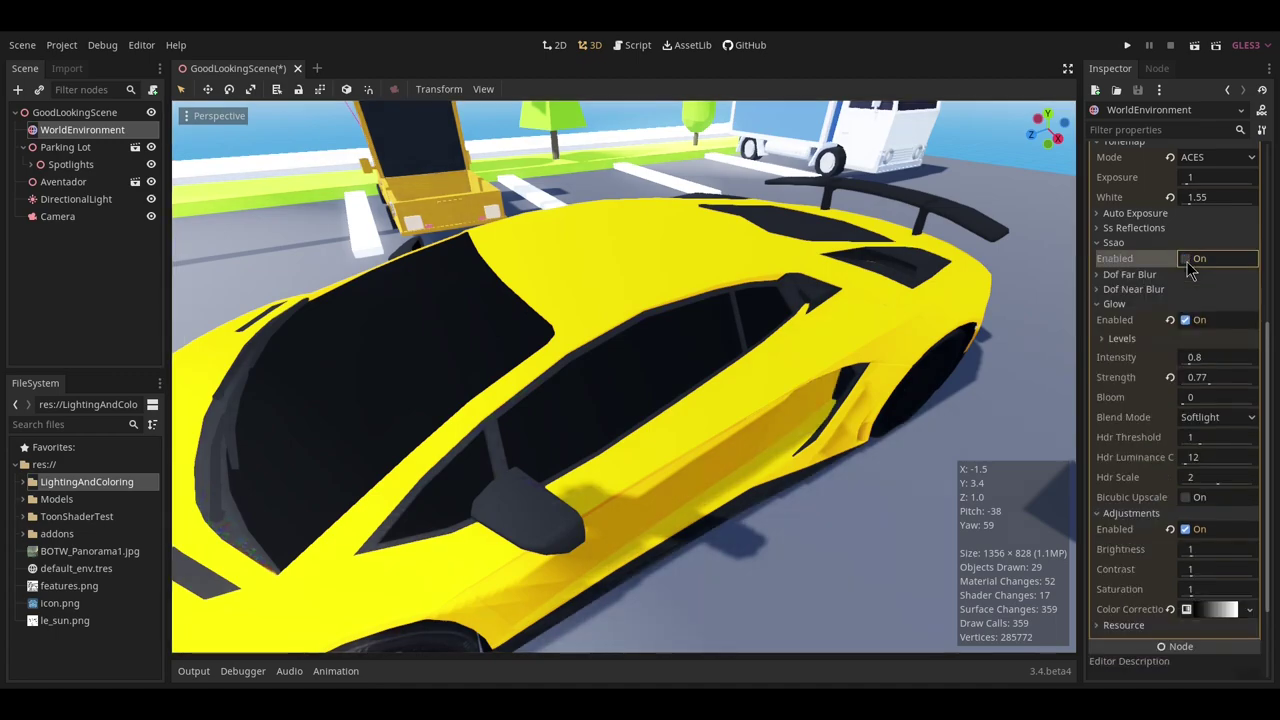
# Toggle the WorldEnvironment's SSAO on and off to compare the shading around the yellow car, leaving it enabled.
pyautogui.click(1186, 259)
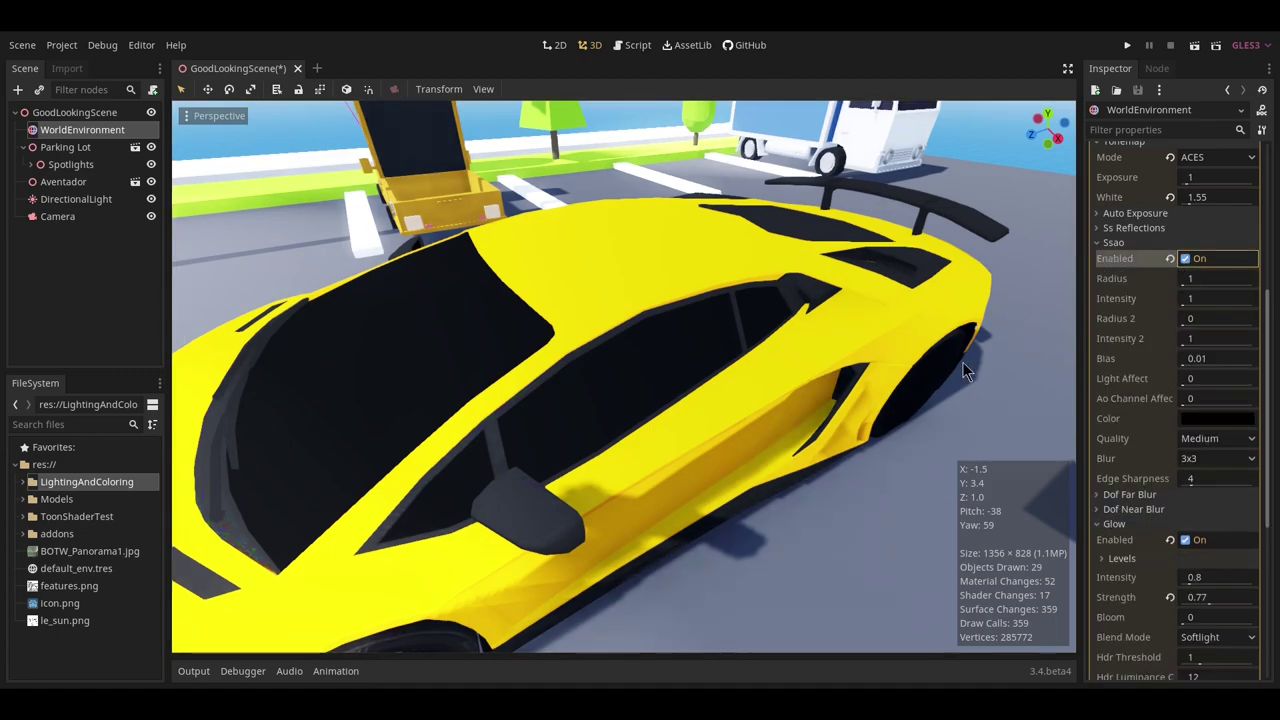
pyautogui.click(1185, 259)
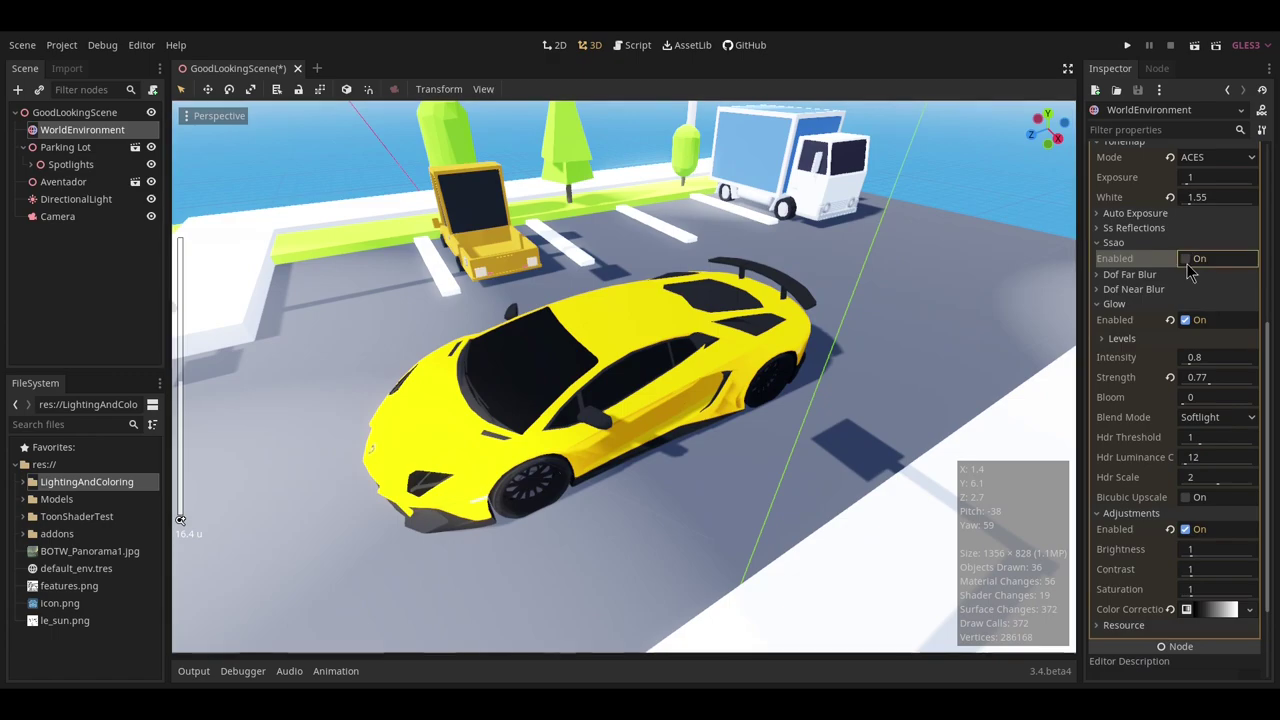
pyautogui.click(1186, 259)
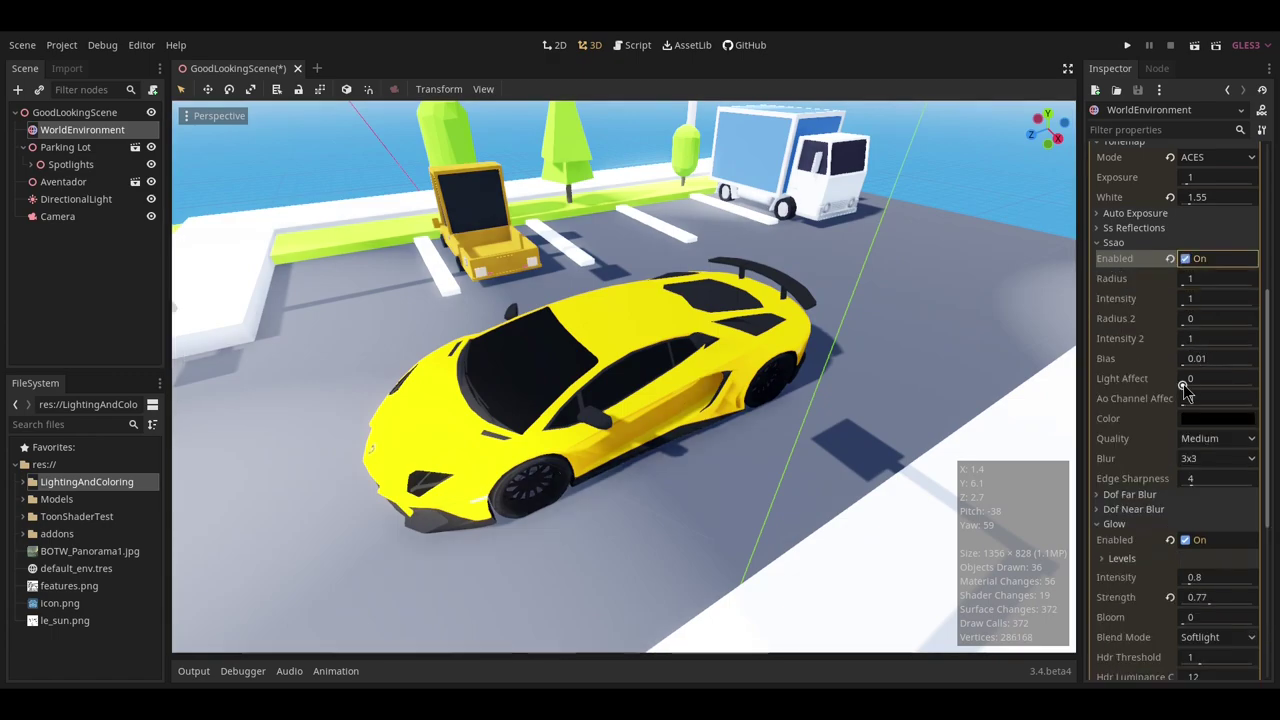
# Set the SSAO Light Affect to 1 and the intensity to 2.31, and save the scene.
pyautogui.moveTo(1184, 390); pyautogui.dragTo(1256, 385)
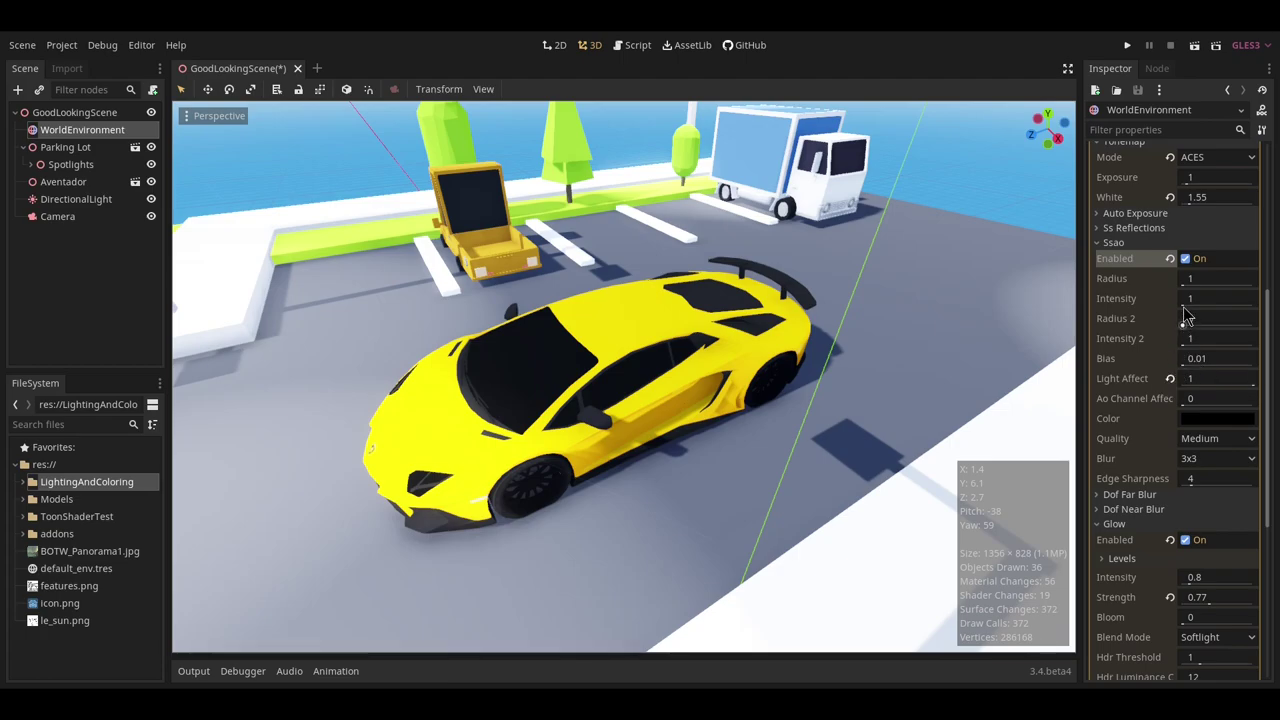
pyautogui.moveTo(1185, 306)
pyautogui.mouseDown()
pyautogui.moveTo(1215, 306)
pyautogui.moveTo(1160, 304)
pyautogui.moveTo(1205, 304)
pyautogui.mouseUp()
pyautogui.moveTo(1255, 388)
pyautogui.mouseDown()
pyautogui.moveTo(1224, 380)
pyautogui.moveTo(1272, 381)
pyautogui.mouseUp()
pyautogui.hotkey('ctrl', 's')
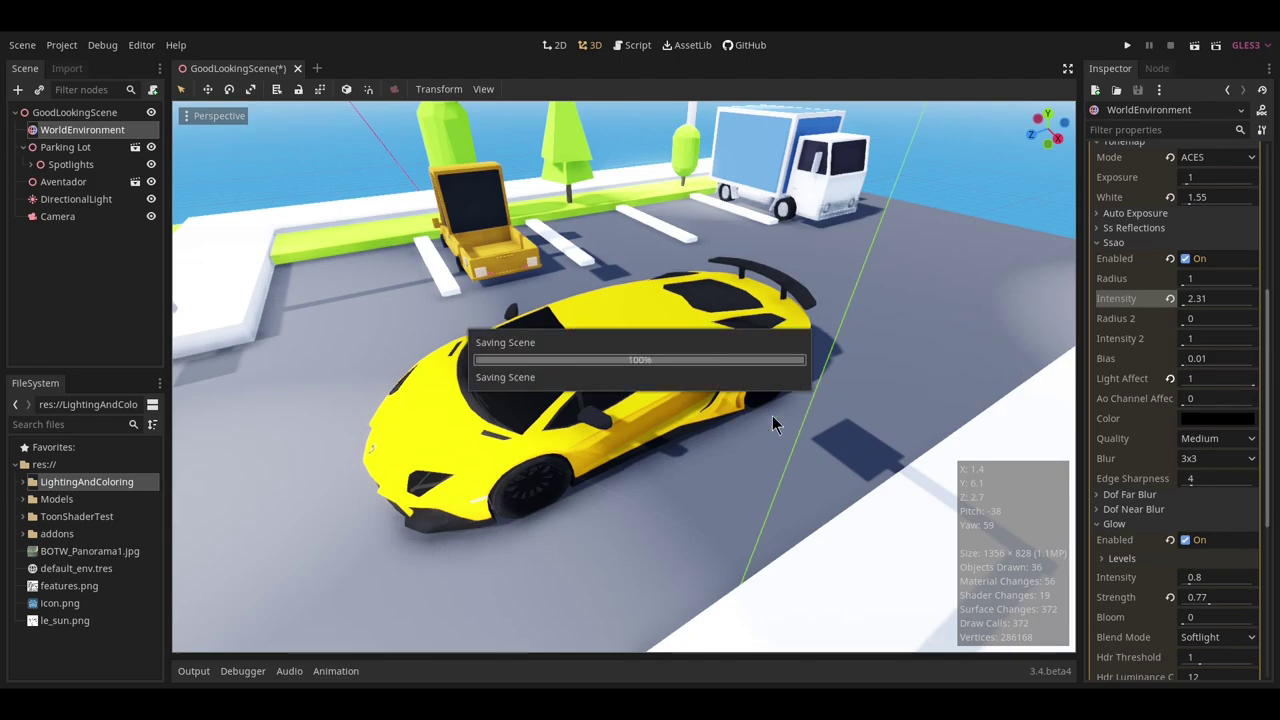
# View the white curb near the lamp post up close and set the SSAO quality to High.
pyautogui.moveTo(791, 383)
pyautogui.mouseDown(button='middle')
pyautogui.moveTo(911, 336)
pyautogui.moveTo(924, 355)
pyautogui.moveTo(937, 344)
pyautogui.mouseUp(button='middle')
pyautogui.scroll(-3, 937, 344)
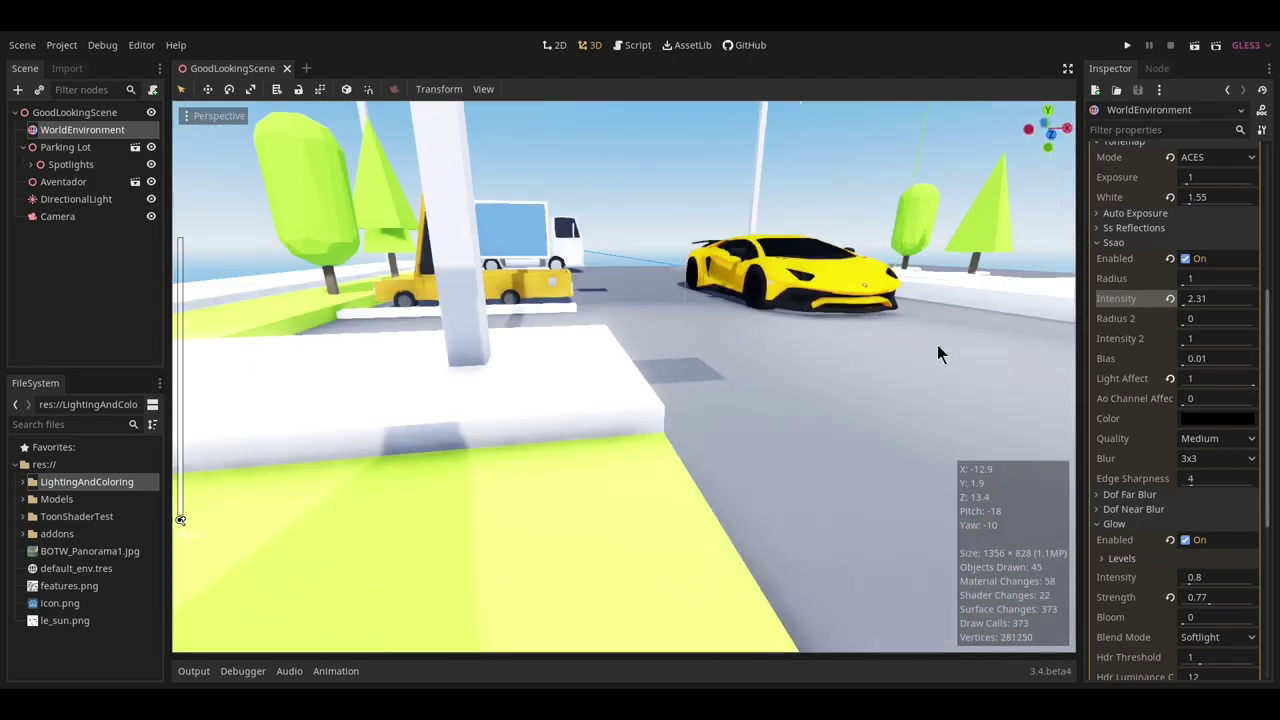
pyautogui.scroll(2, 937, 344)
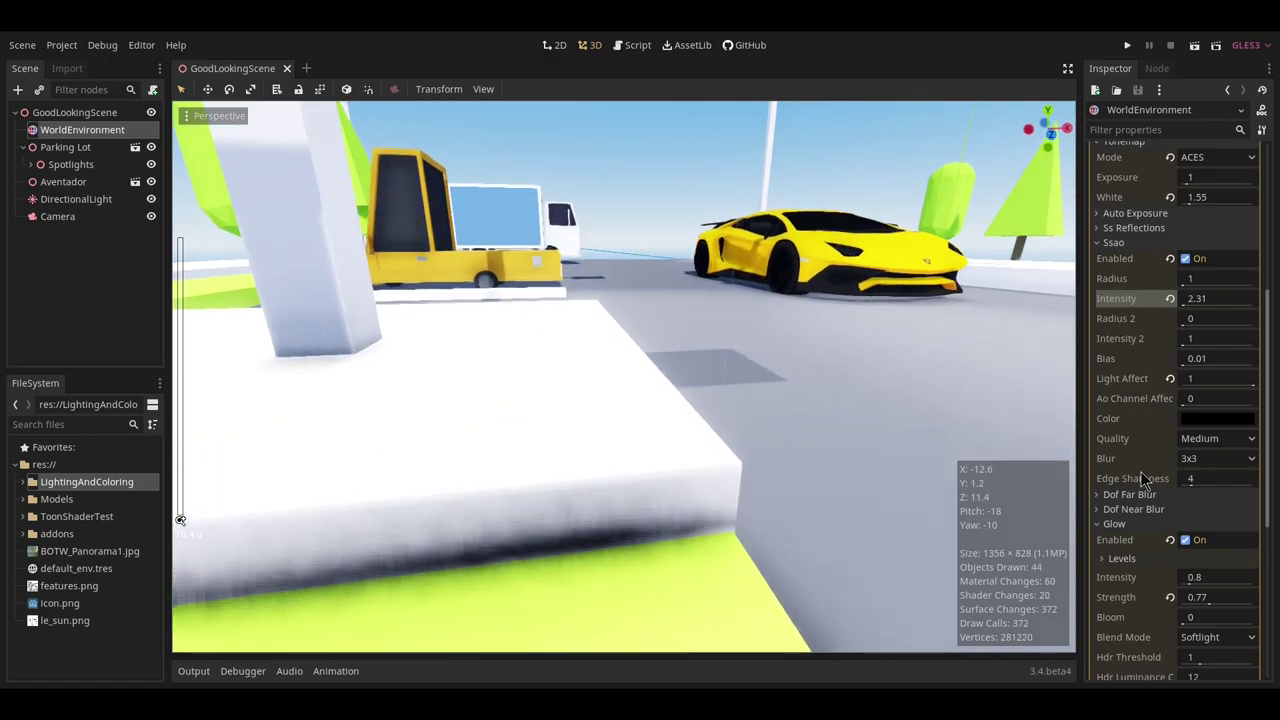
pyautogui.click(1200, 439)
pyautogui.click(1200, 490)
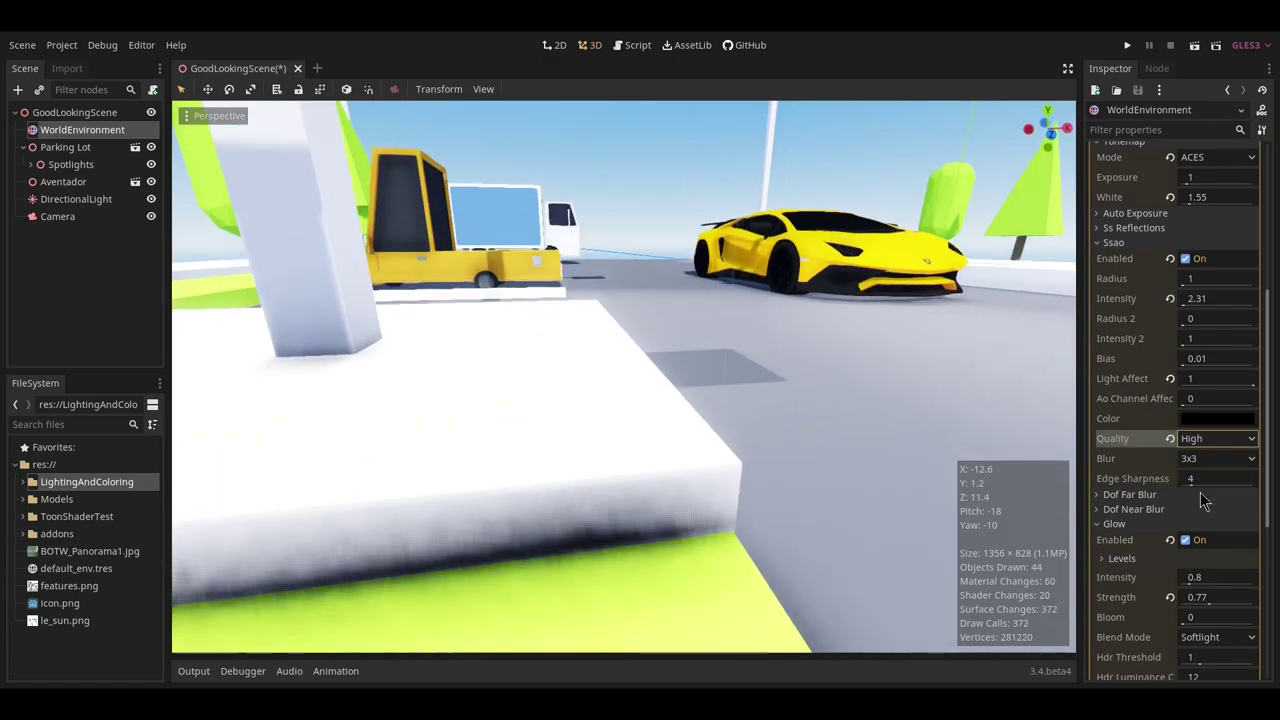
# Disable the SSAO blur and compare the Low, Medium and High quality settings, ending on High.
pyautogui.click(1208, 460)
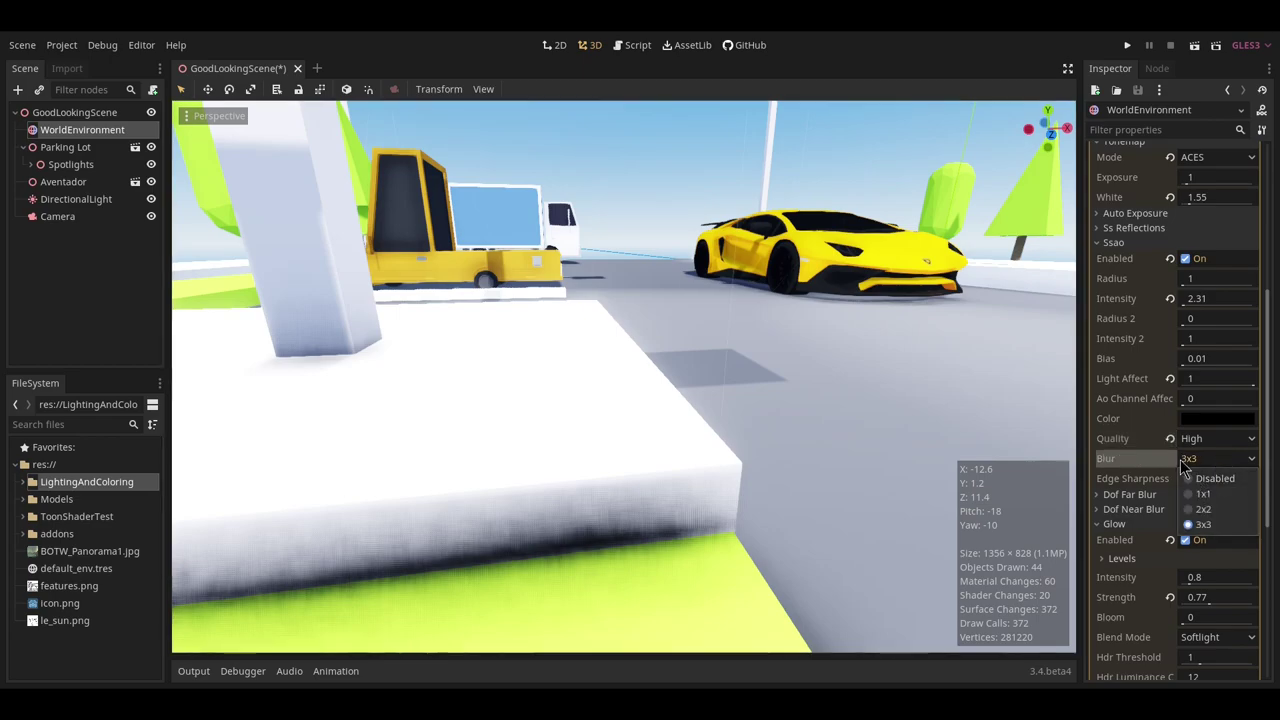
pyautogui.click(1210, 479)
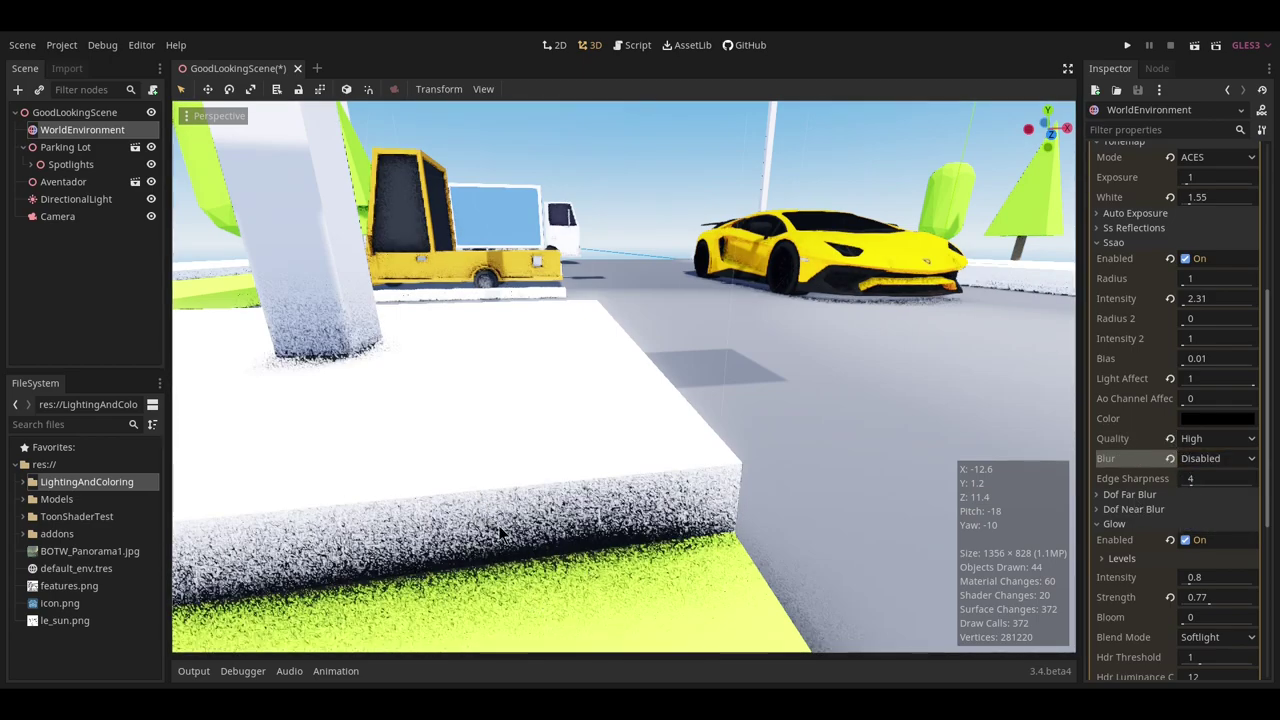
pyautogui.click(1215, 438)
pyautogui.click(1205, 459)
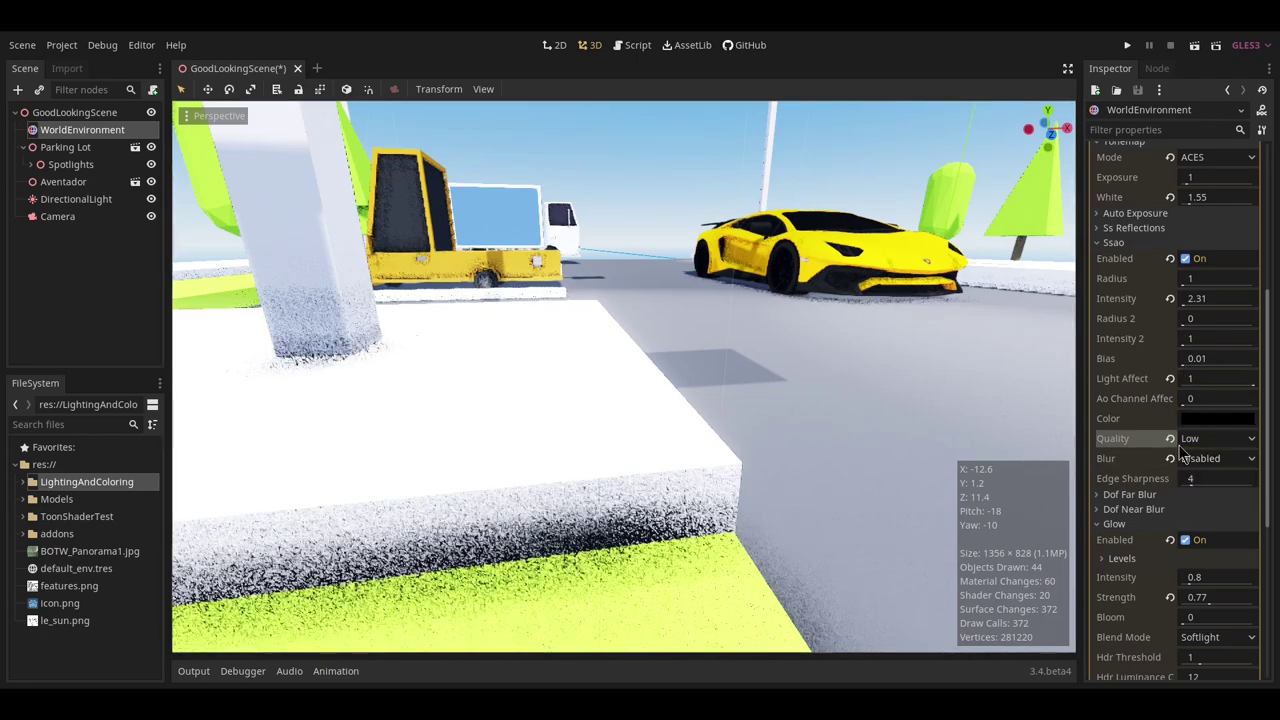
pyautogui.click(1200, 440)
pyautogui.click(1198, 472)
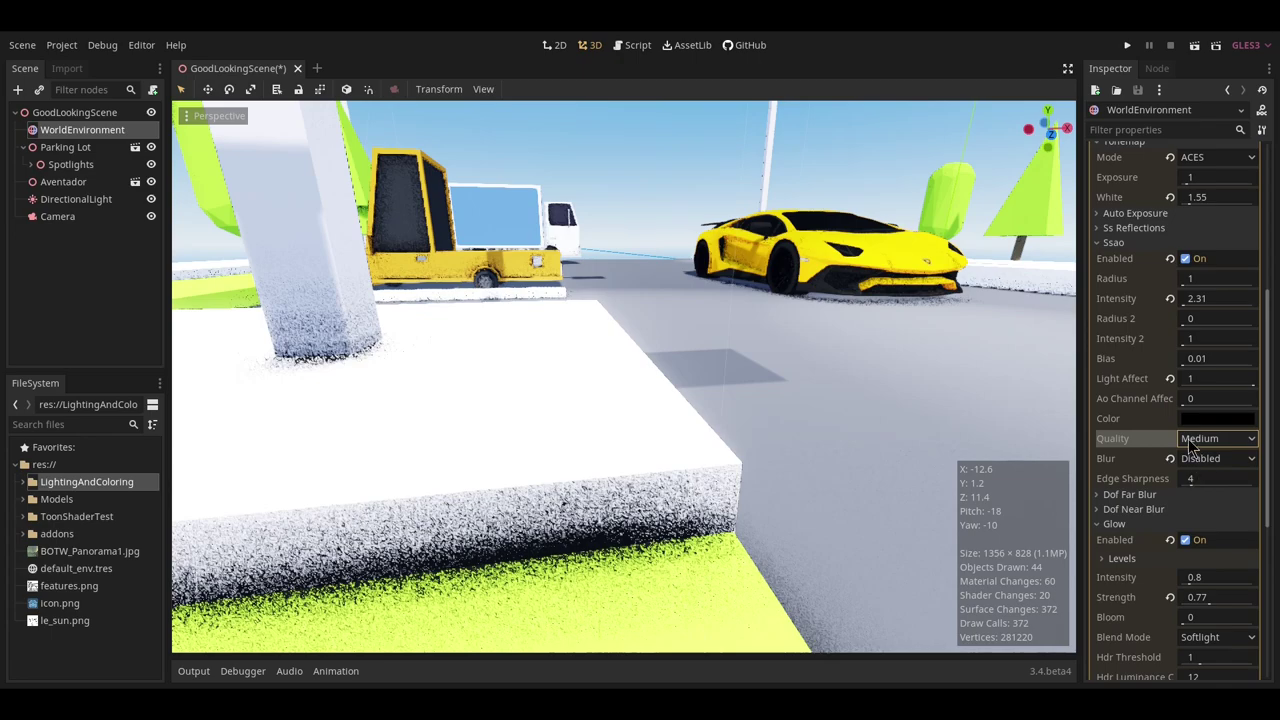
pyautogui.click(1198, 440)
pyautogui.click(1198, 486)
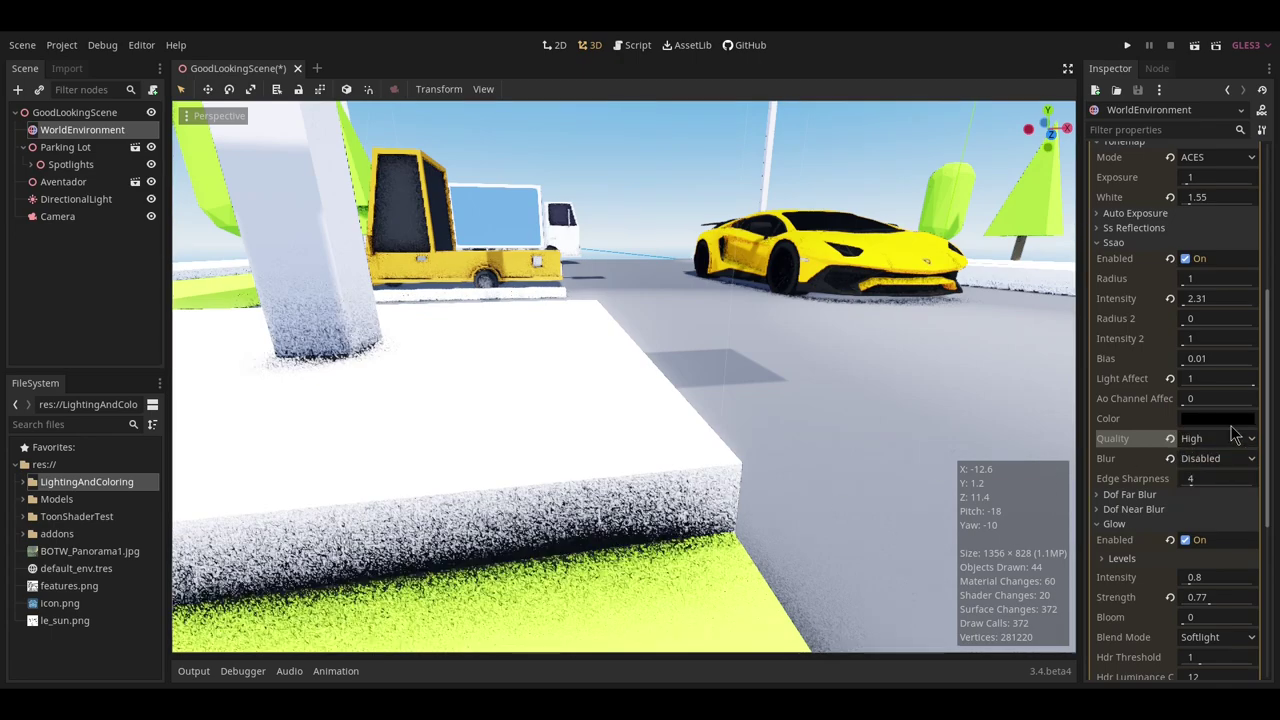
# Compare the SSAO blur settings 1x1, 2x2 and 3x3 on the curb, ending on 3x3.
pyautogui.click(1202, 460)
pyautogui.click(1205, 490)
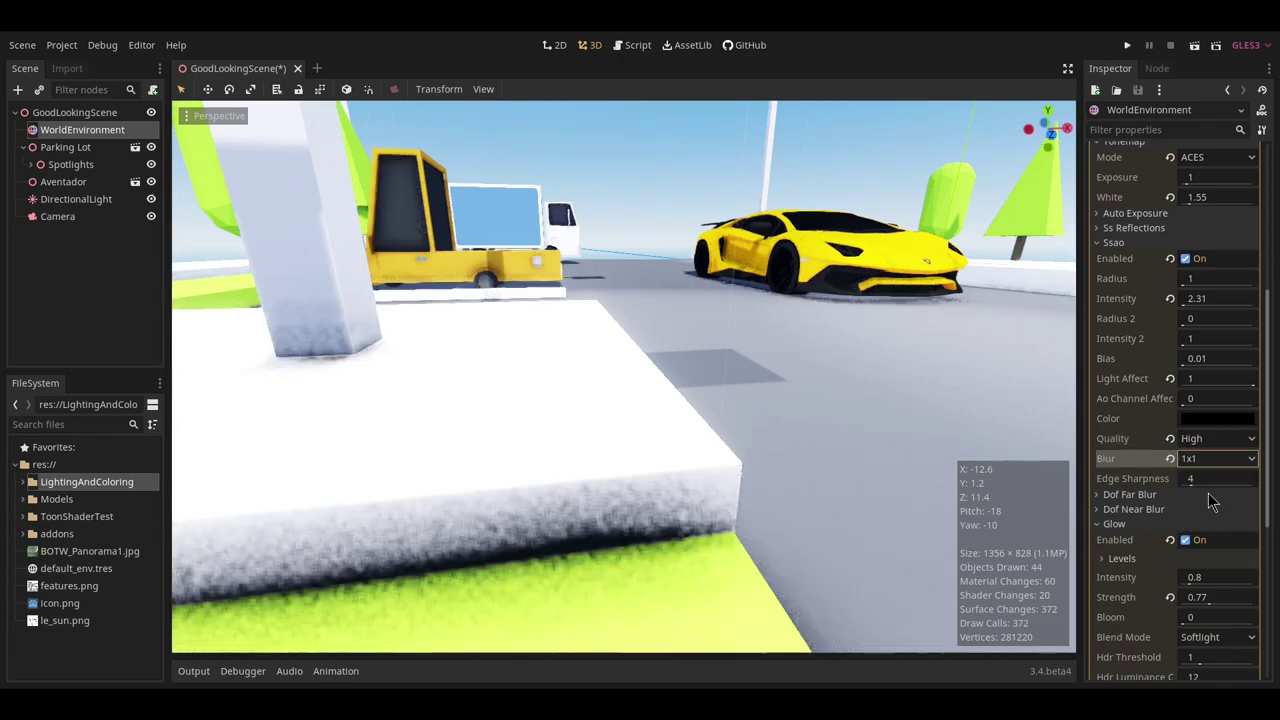
pyautogui.click(1205, 462)
pyautogui.click(1205, 502)
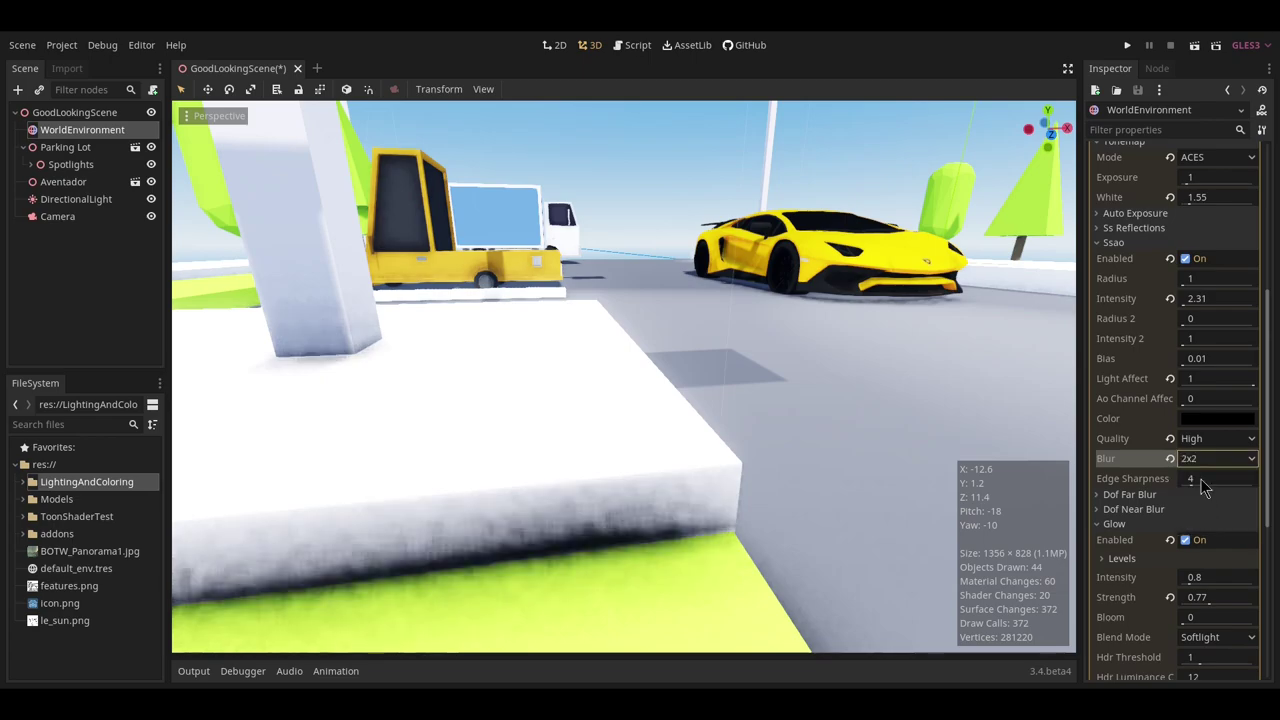
pyautogui.click(1205, 460)
pyautogui.click(1210, 514)
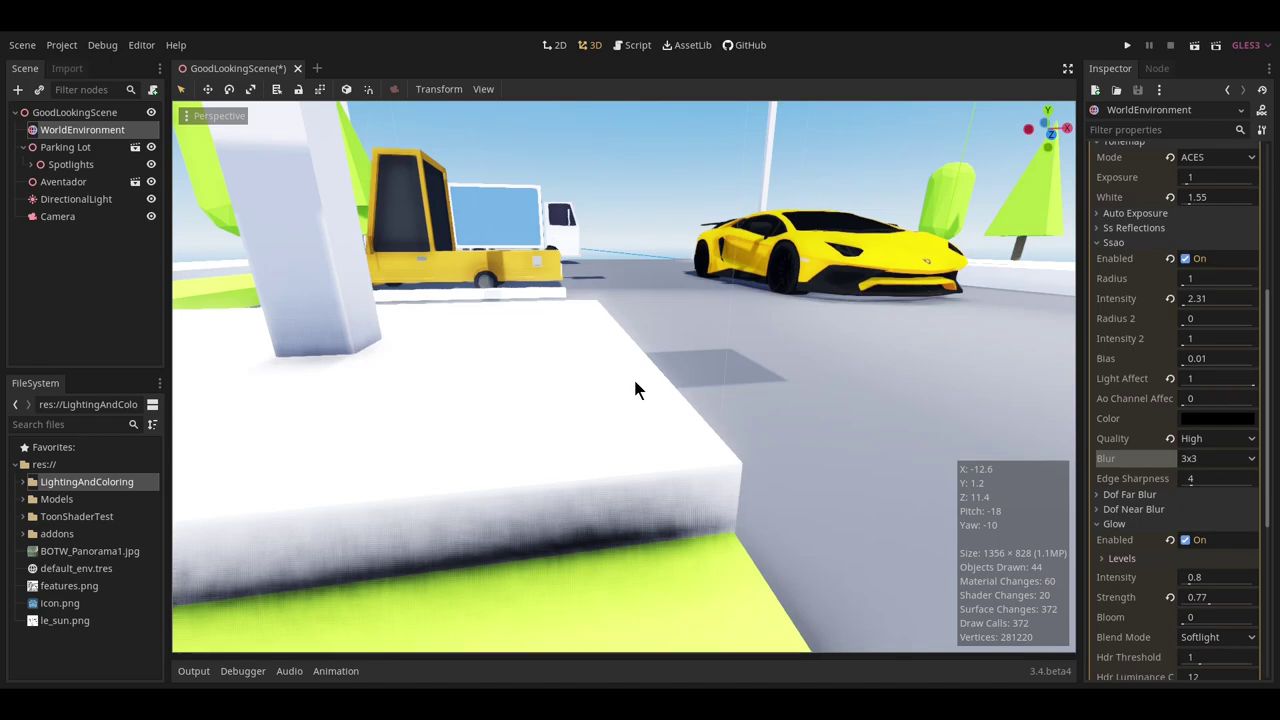
# Check the shading on the parking lot and yellow car, set the SSAO quality to Medium and save the scene.
pyautogui.moveTo(634, 378); pyautogui.dragTo(566, 416, button='middle')
pyautogui.scroll(-4, 861, 378)
pyautogui.scroll(-2, 736, 420)
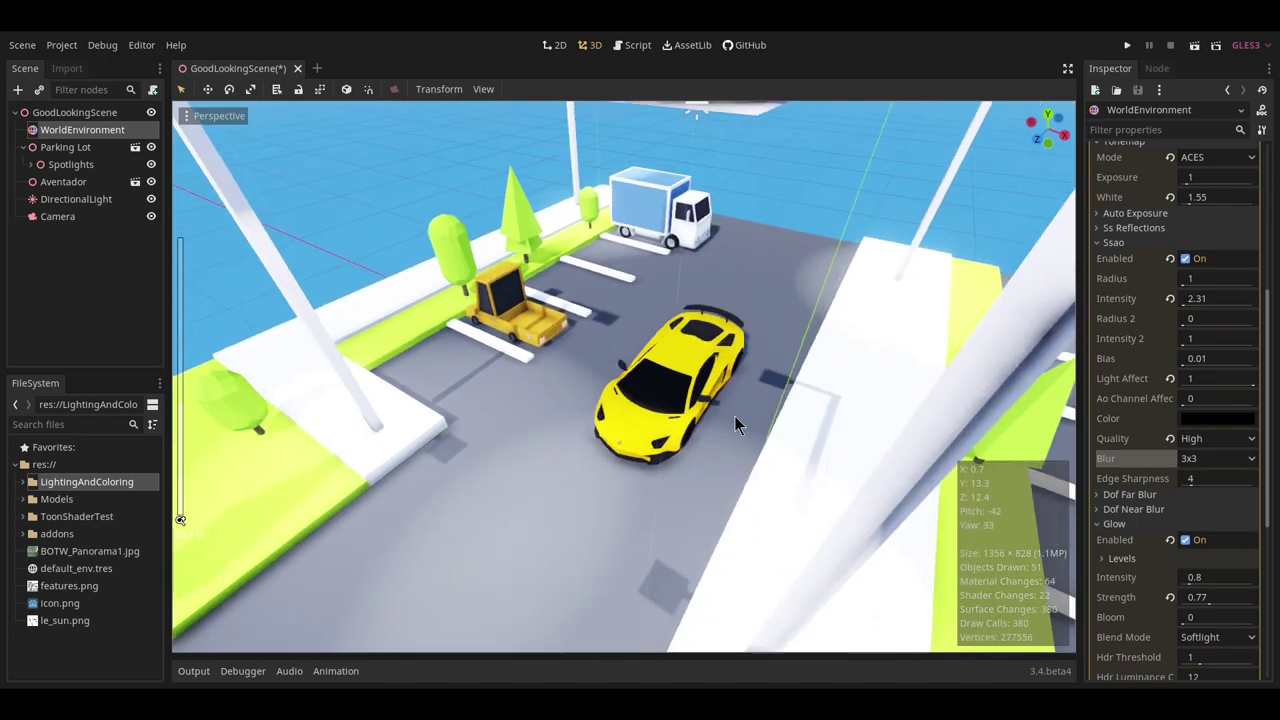
pyautogui.scroll(8, 736, 420)
pyautogui.moveTo(720, 391); pyautogui.dragTo(707, 366, button='middle')
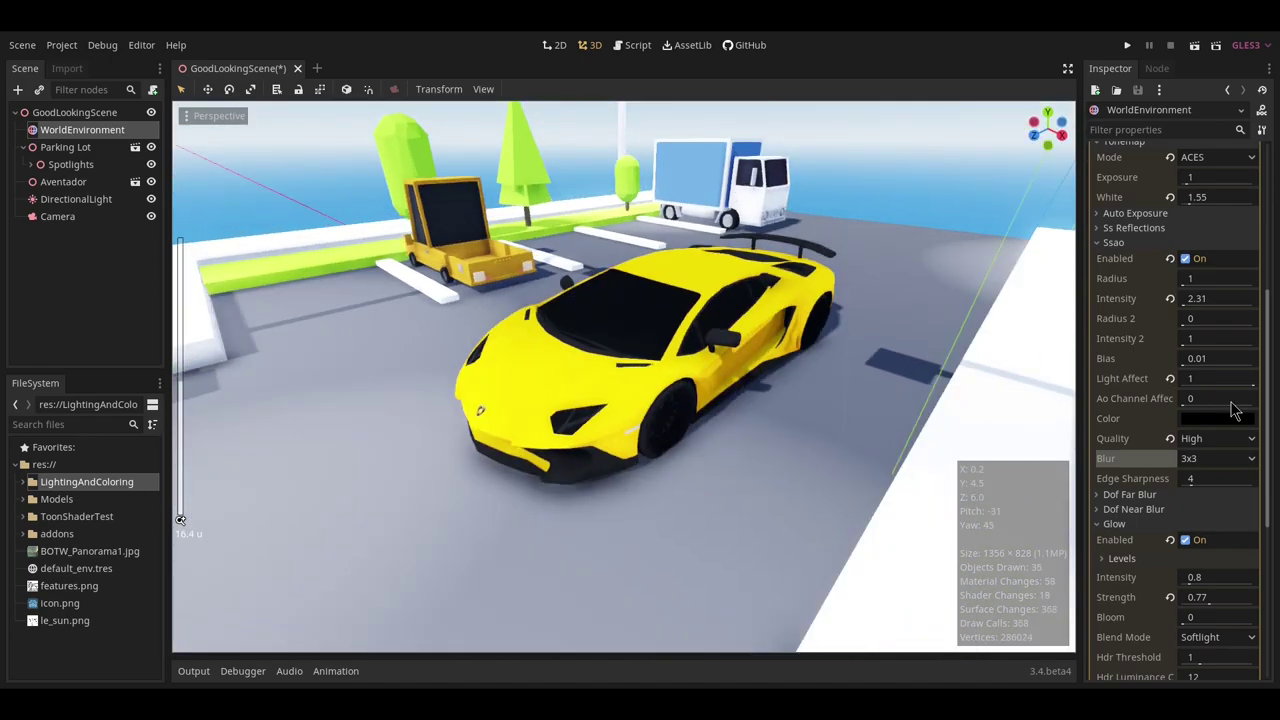
pyautogui.click(1210, 440)
pyautogui.click(1212, 473)
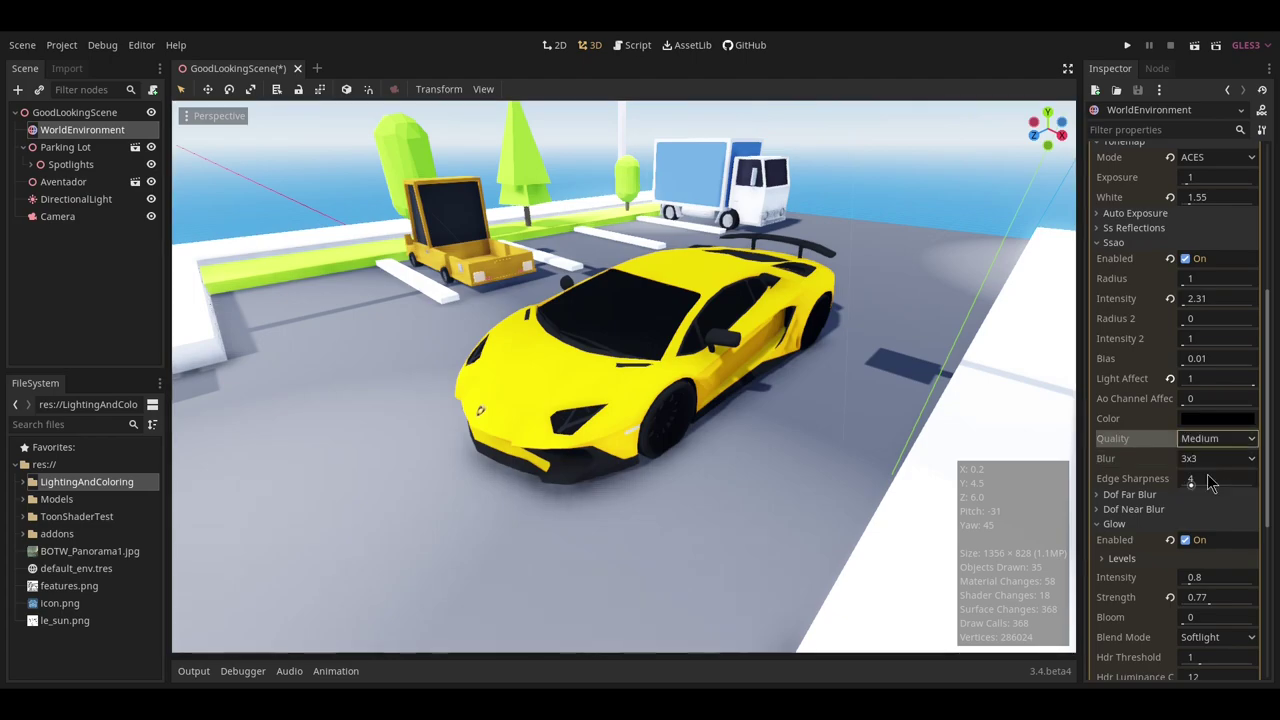
pyautogui.hotkey('ctrl', 's')
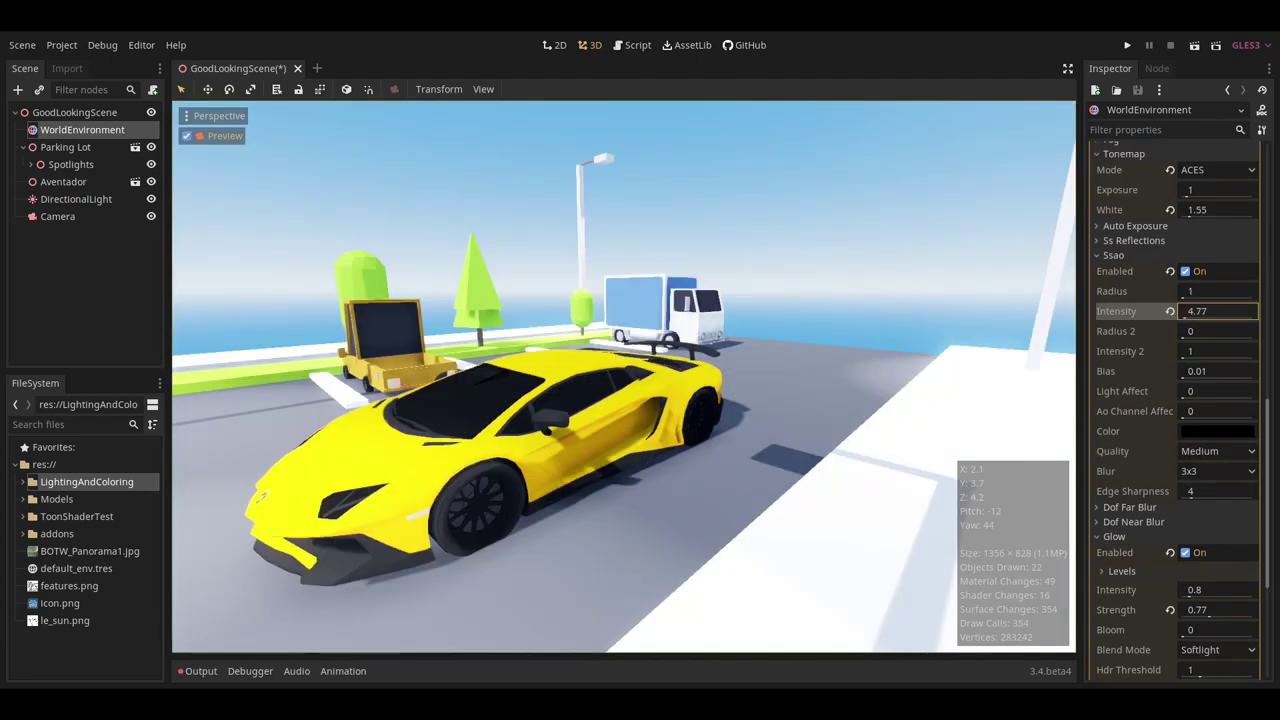
# Set the SSAO intensity to 4.38 and save the scene.
pyautogui.moveTo(1200, 311)
pyautogui.mouseDown()
pyautogui.moveTo(1279, 311)
pyautogui.moveTo(1218, 311)
pyautogui.mouseUp()
pyautogui.hotkey('ctrl', 's')
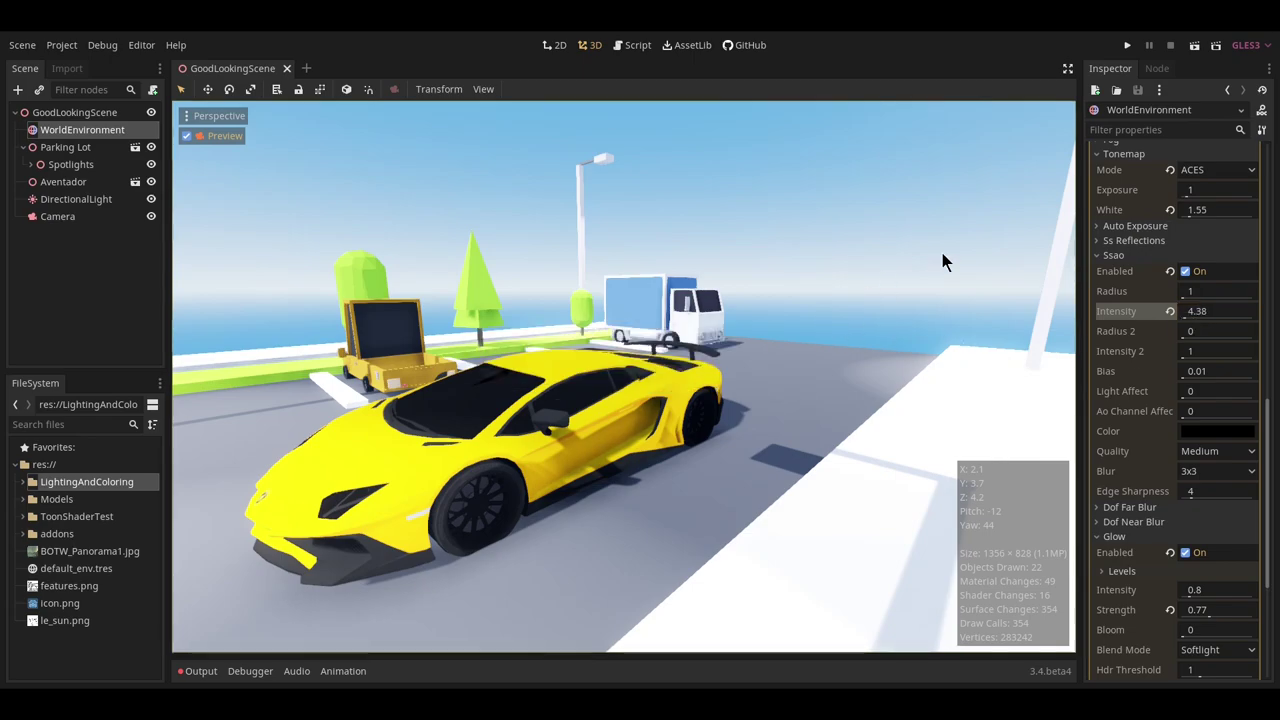
# Enable the Adjustments of the WorldEnvironment.
pyautogui.scroll(-5, 1160, 340)
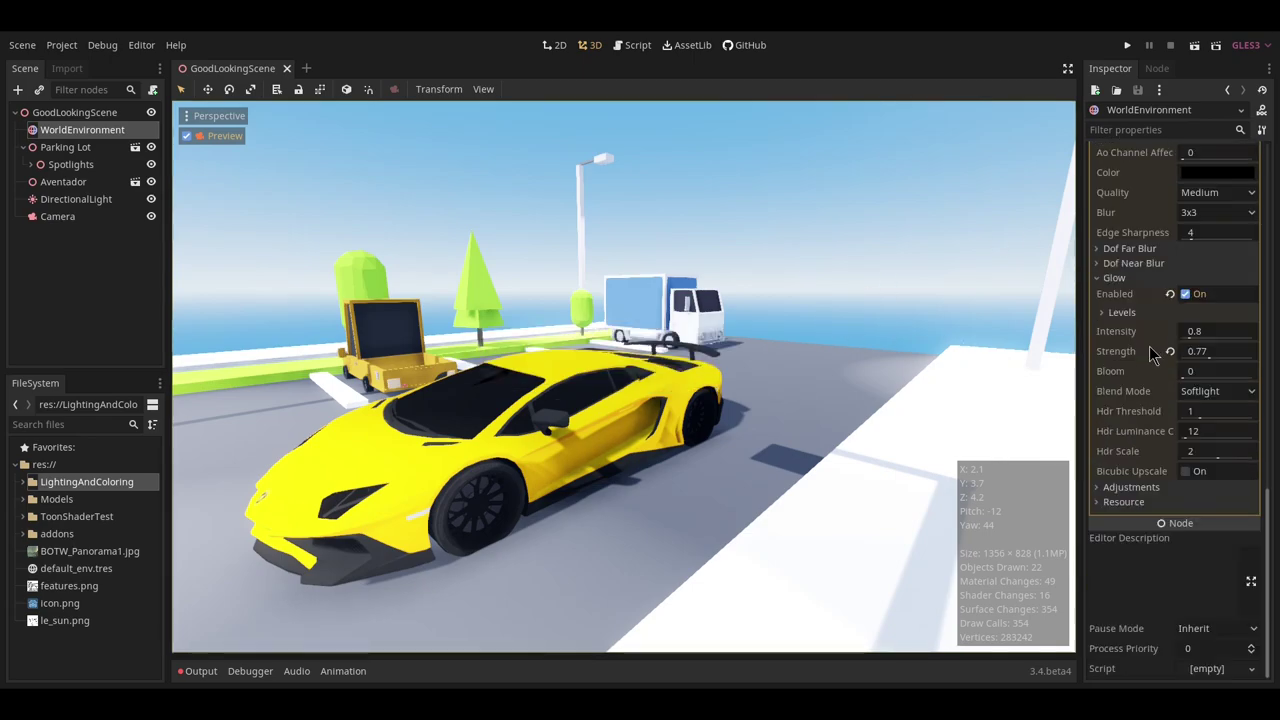
pyautogui.click(1128, 488)
pyautogui.click(1186, 504)
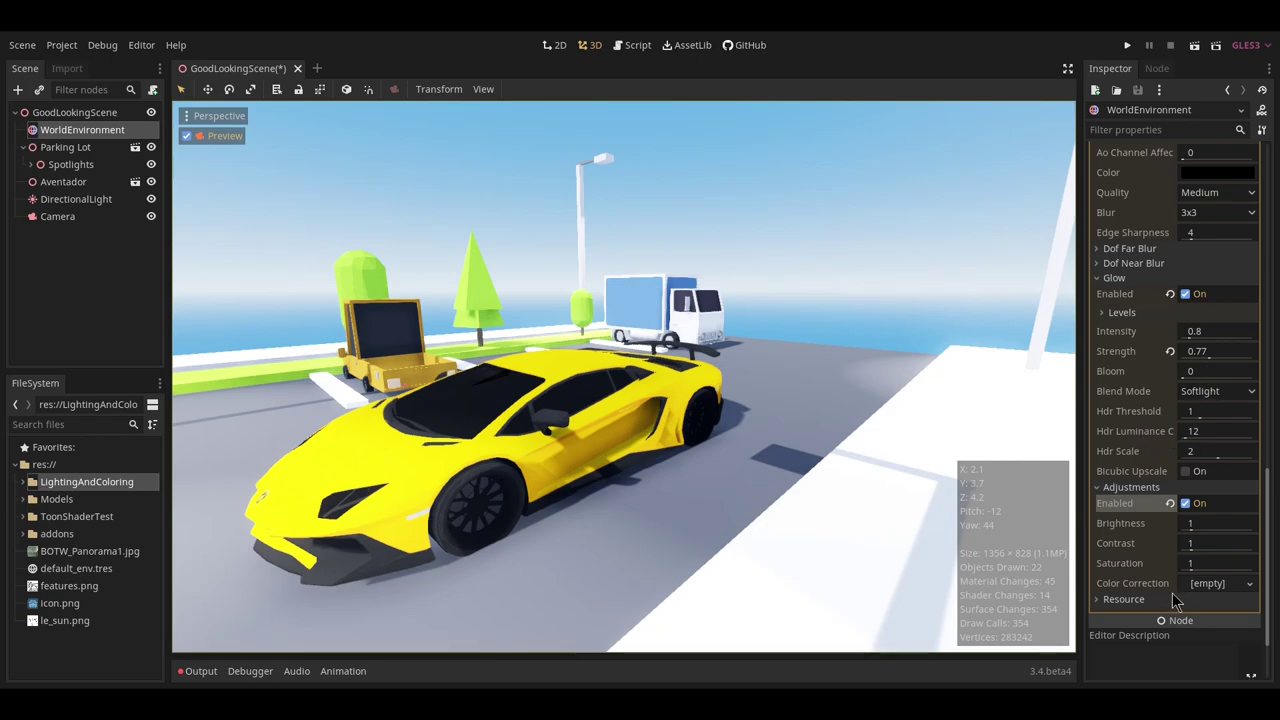
# Try changing the brightness, contrast and saturation adjustments, and reset each of them to 1.
pyautogui.moveTo(1190, 530); pyautogui.dragTo(1197, 567)
pyautogui.click(1169, 523)
pyautogui.click(1170, 543)
pyautogui.click(1169, 564)
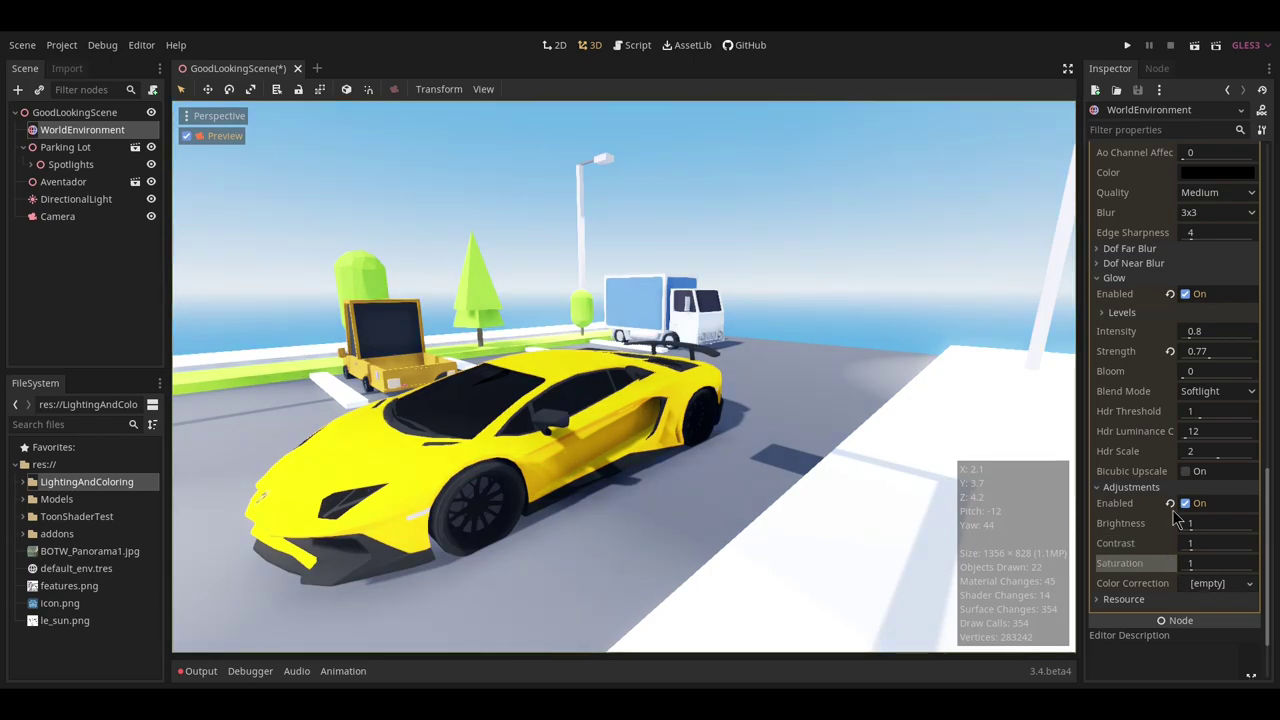
# Add a new GradientTexture as the color correction, give it a new Gradient and open that gradient for editing.
pyautogui.click(1205, 583)
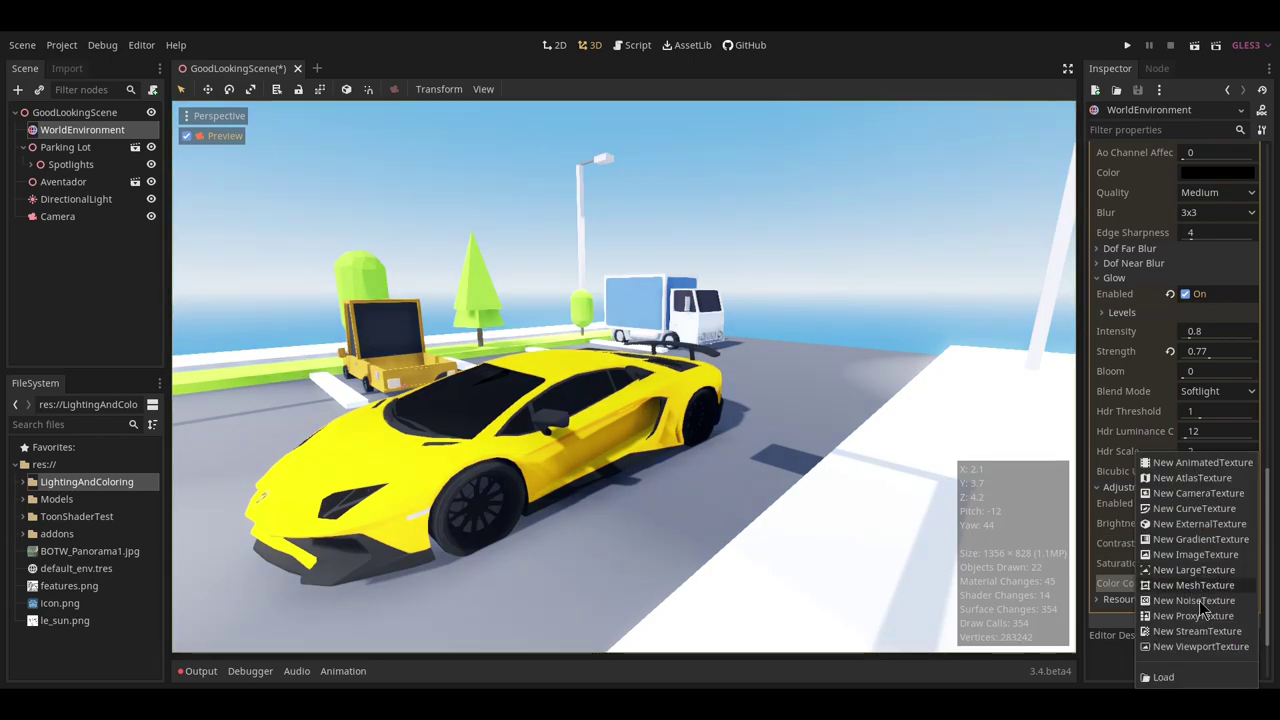
pyautogui.click(1185, 540)
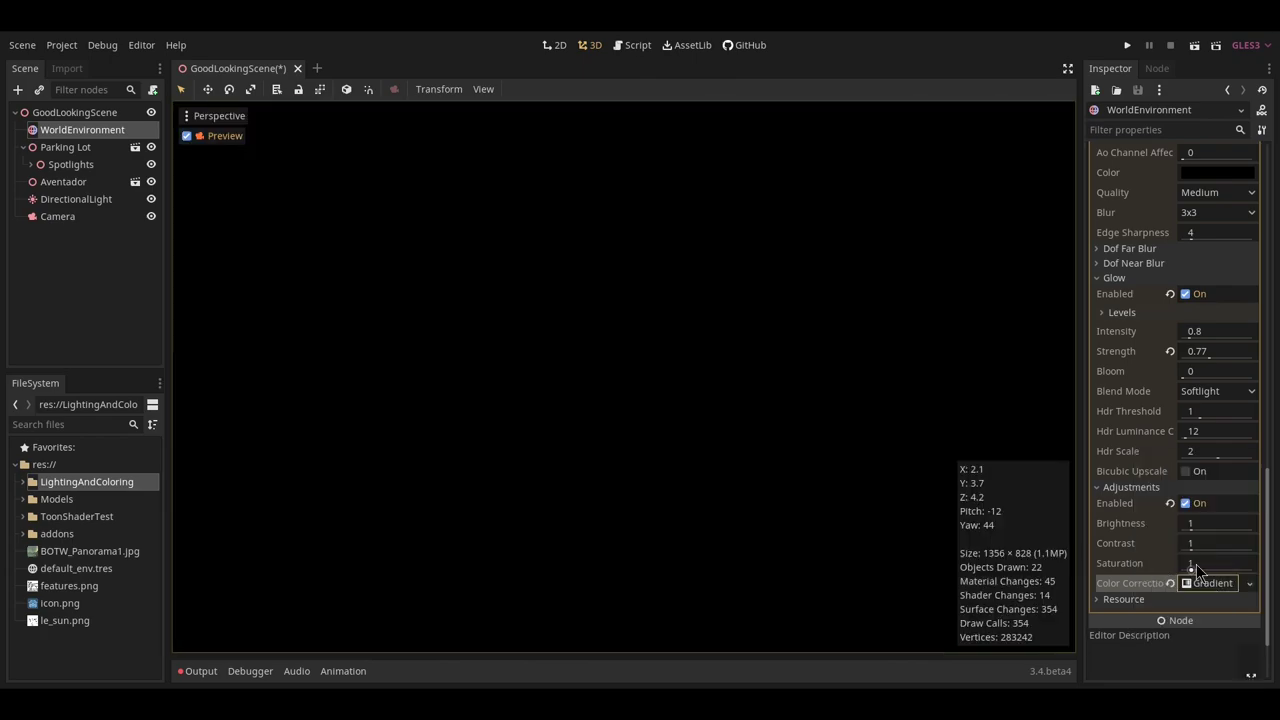
pyautogui.click(1194, 586)
pyautogui.click(1205, 604)
pyautogui.click(1203, 630)
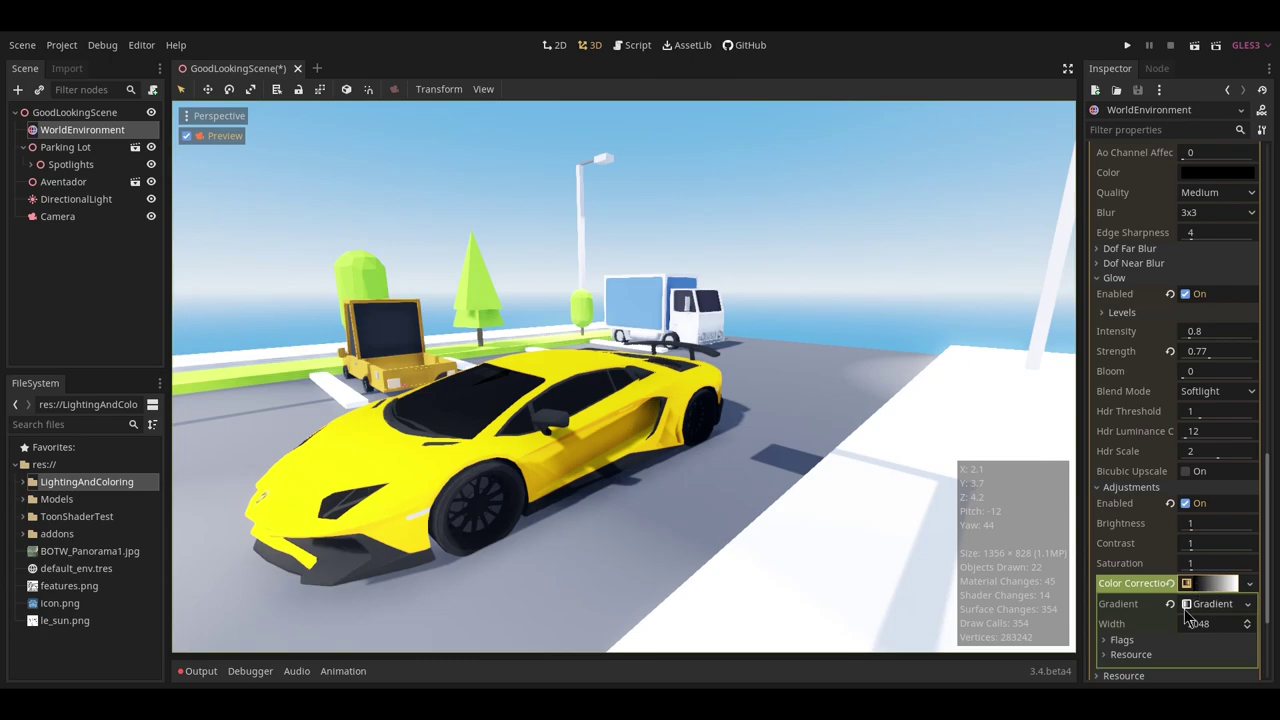
pyautogui.scroll(-2, 1186, 618)
pyautogui.click(1191, 541)
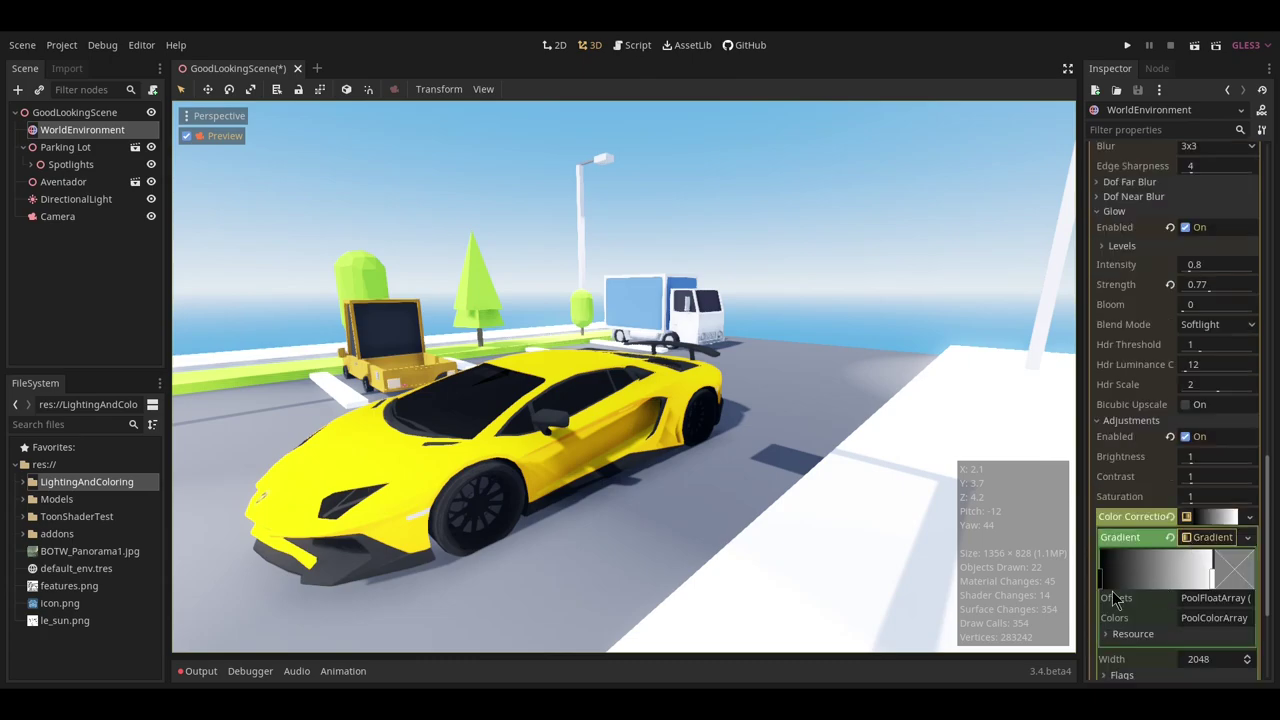
# Add a middle point to the color correction gradient and darken its color to 121212.
pyautogui.moveTo(1213, 585)
pyautogui.mouseDown()
pyautogui.moveTo(1190, 583)
pyautogui.moveTo(1212, 584)
pyautogui.mouseUp()
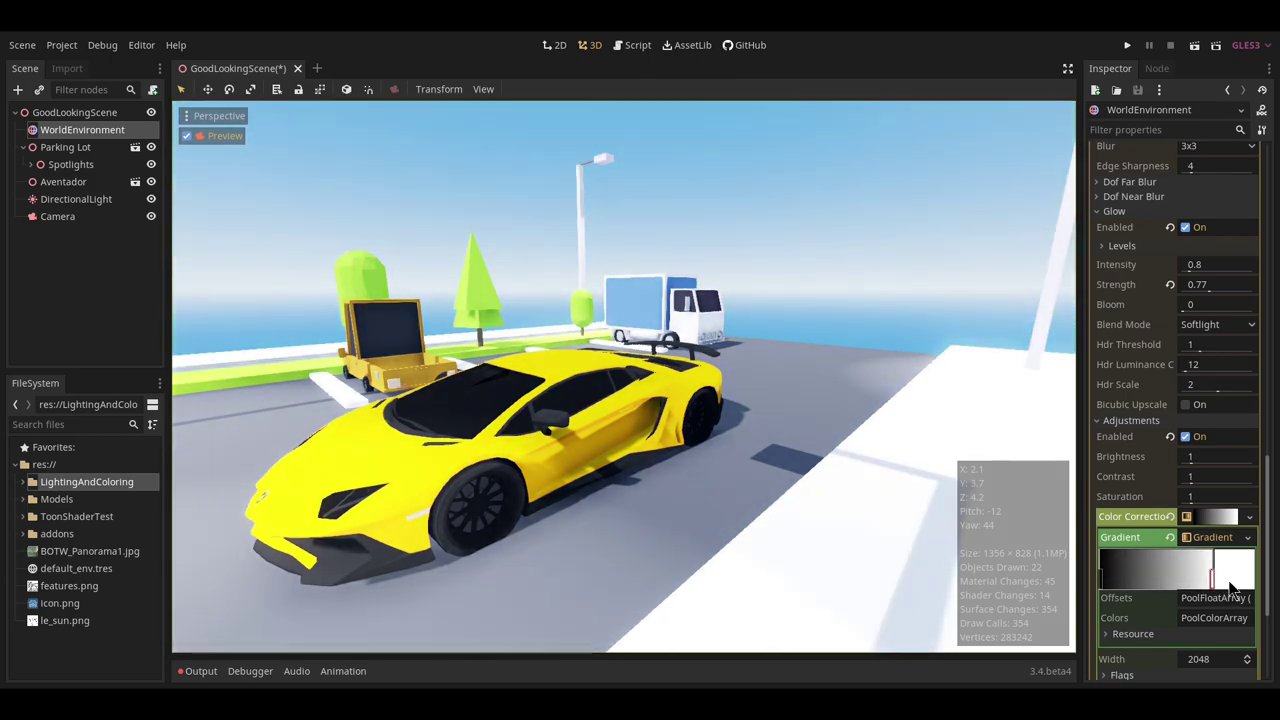
pyautogui.moveTo(1102, 583); pyautogui.dragTo(1152, 590)
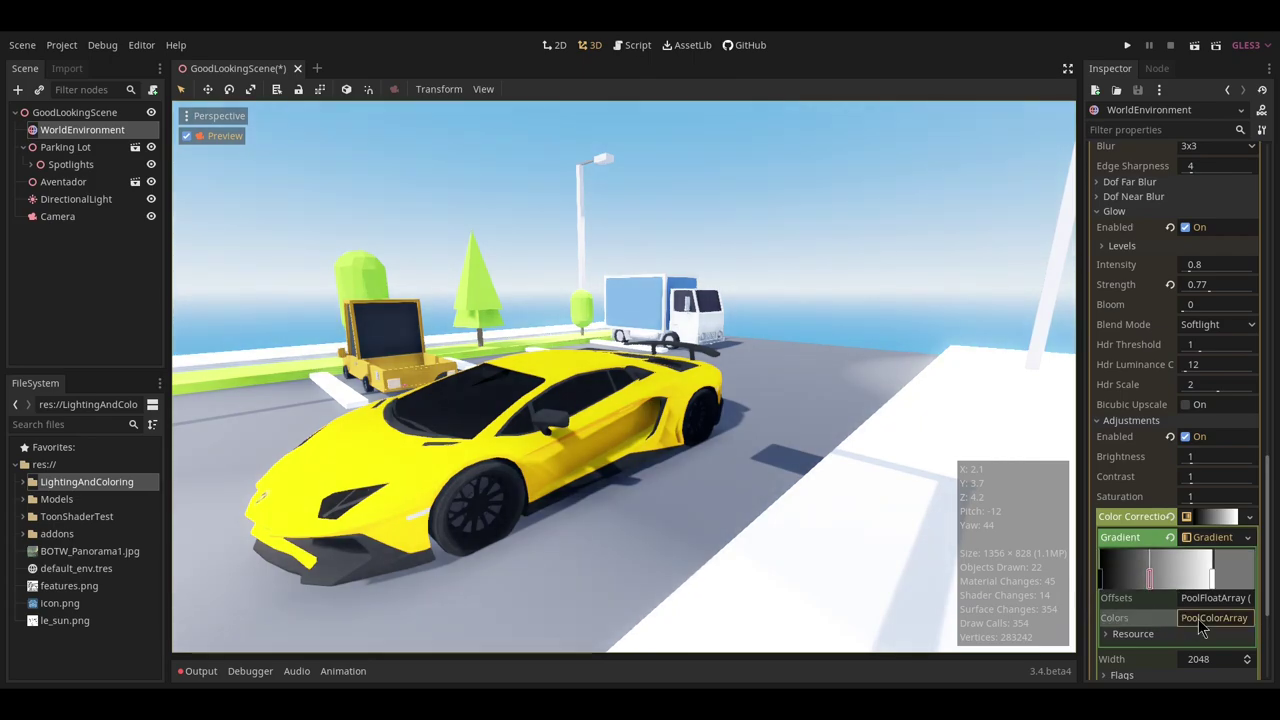
pyautogui.click(1186, 617)
pyautogui.click(1185, 612)
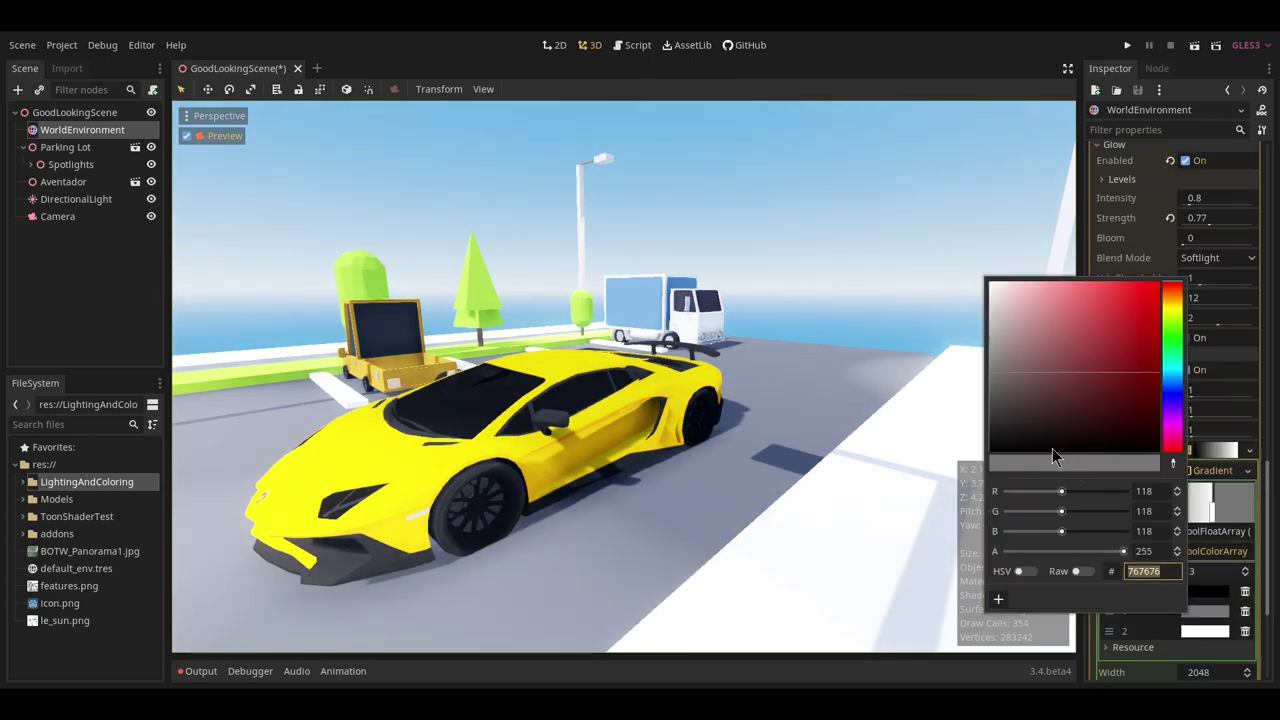
pyautogui.moveTo(1052, 448); pyautogui.dragTo(971, 446)
pyautogui.click(1140, 640)
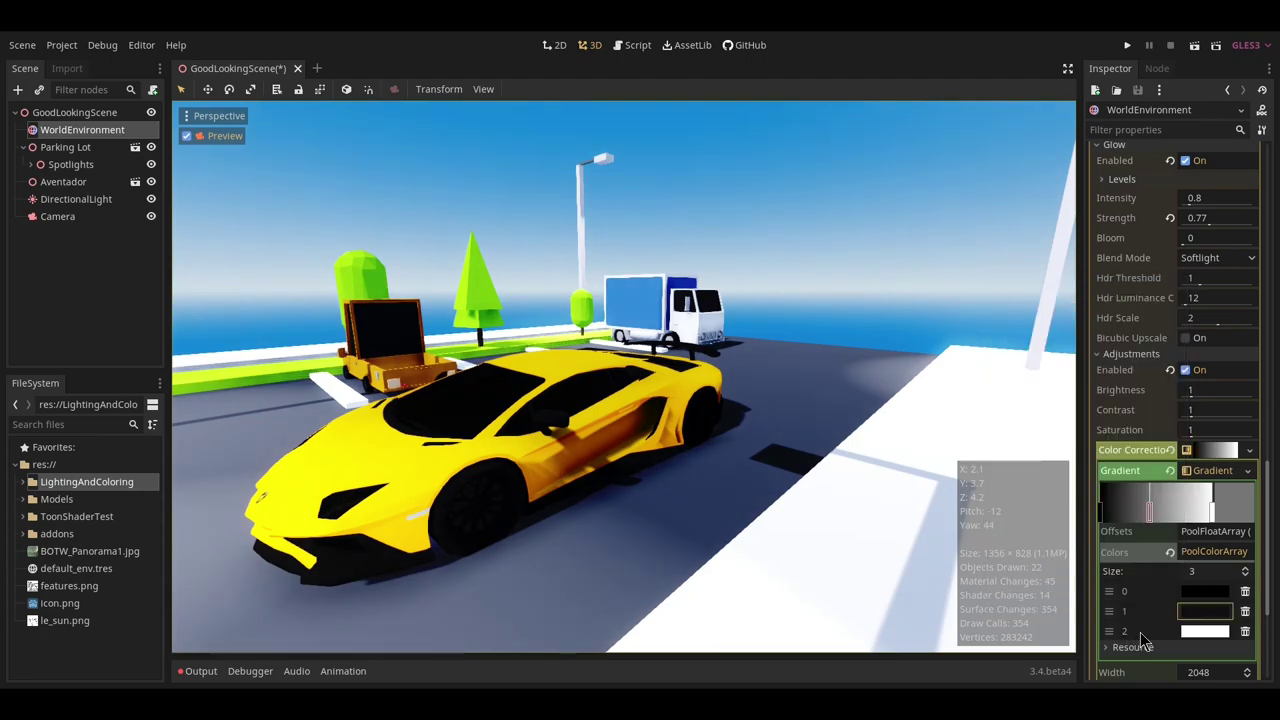
# Move the gradient's middle point near the black end, shift it close to the white end, and make its color near white.
pyautogui.moveTo(1152, 520); pyautogui.dragTo(1116, 532)
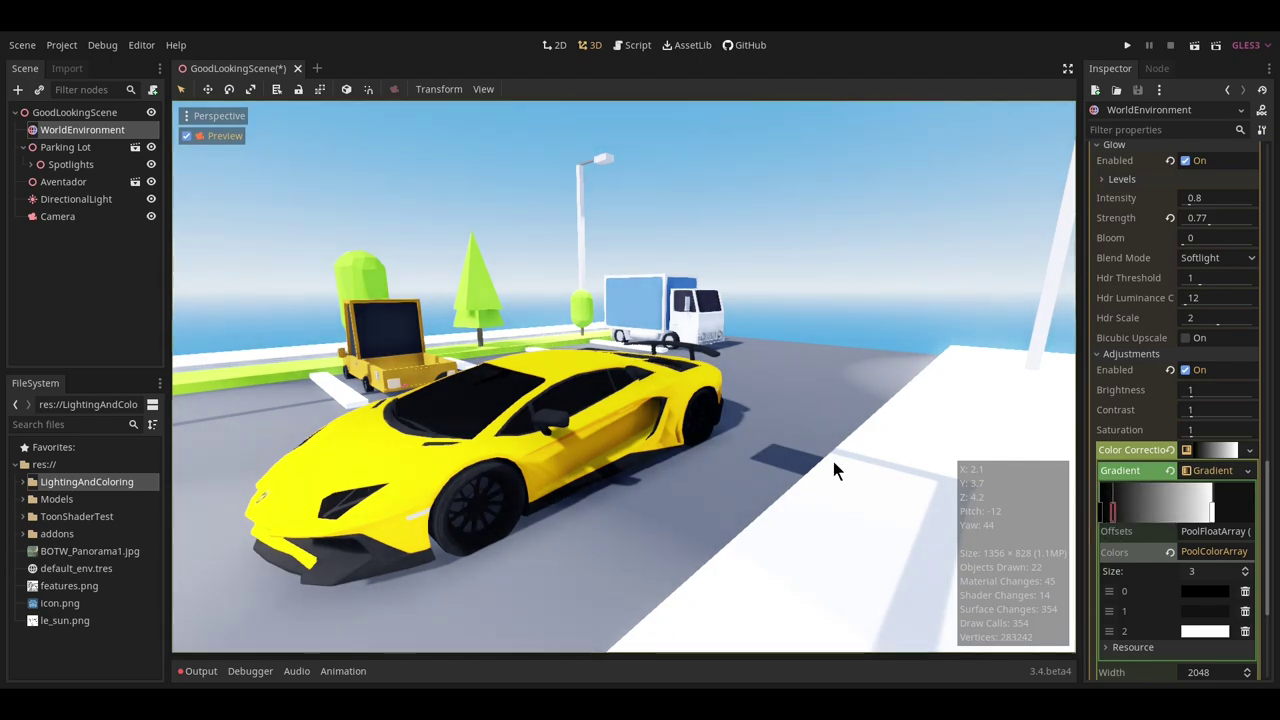
pyautogui.moveTo(1118, 515); pyautogui.dragTo(1198, 512)
pyautogui.click(1197, 611)
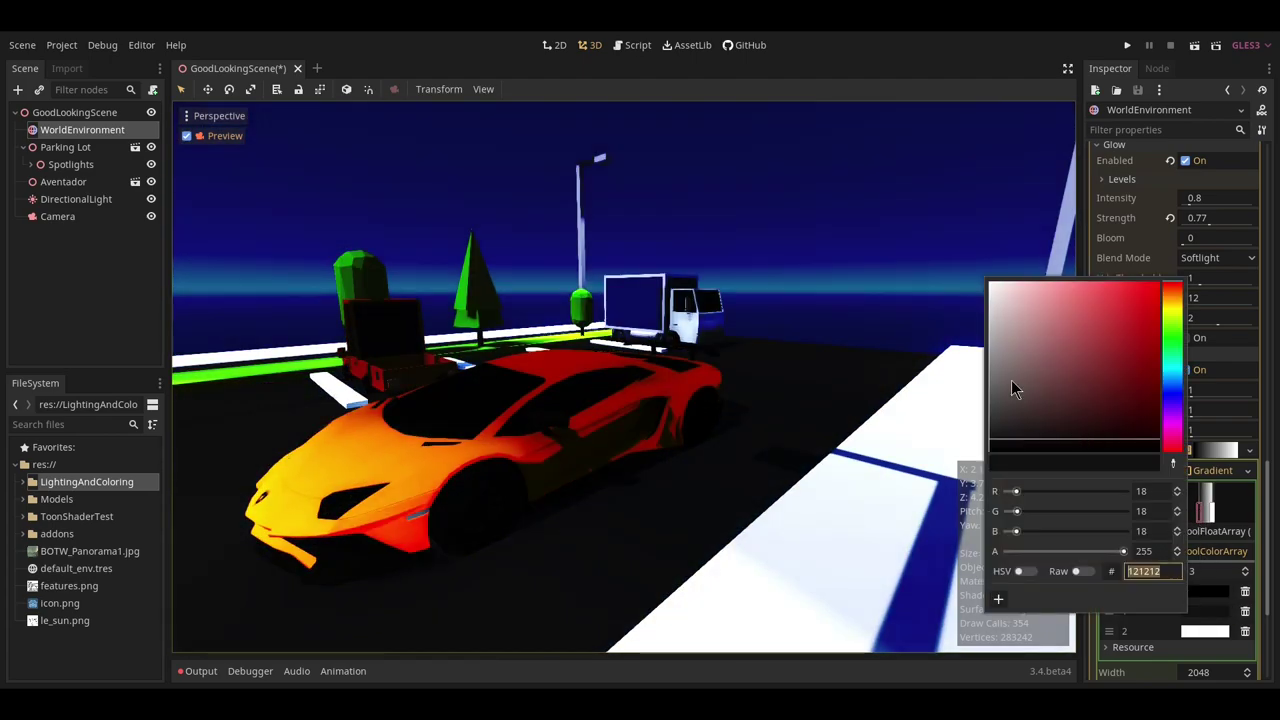
pyautogui.moveTo(1012, 388); pyautogui.dragTo(940, 302)
pyautogui.click(1130, 626)
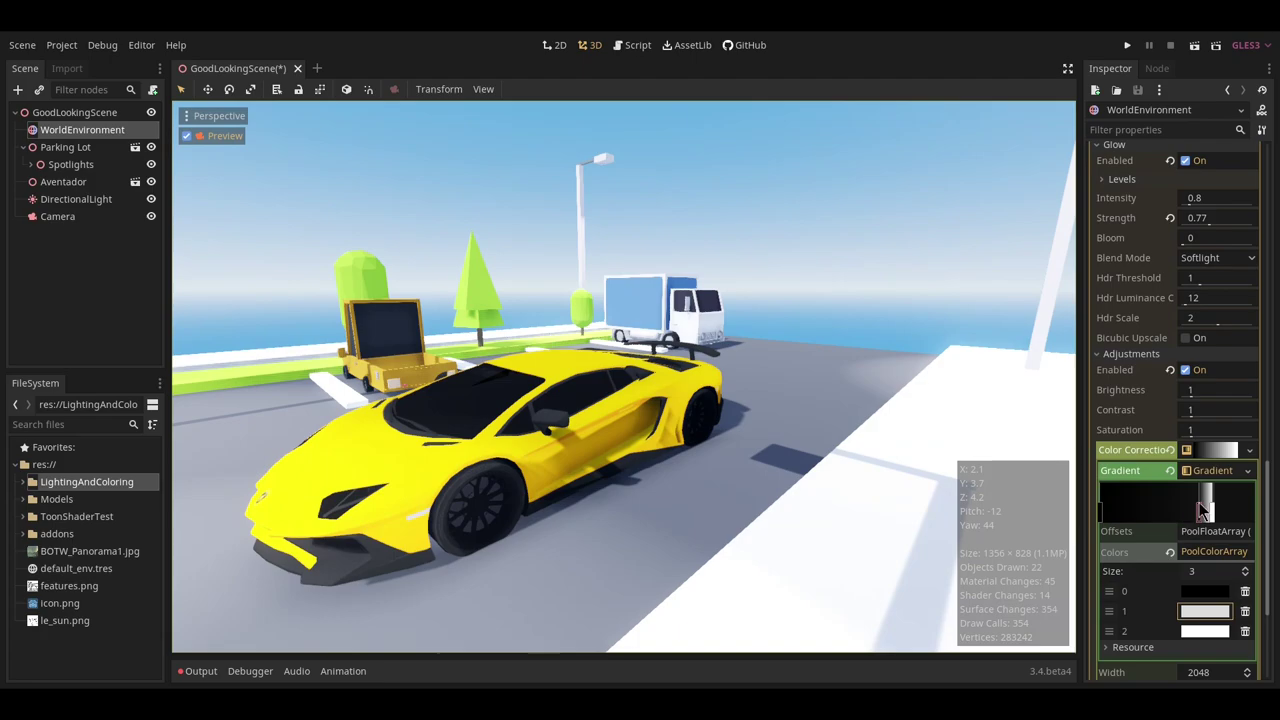
# Adjust the color correction gradient's near-white point, add a dark gray point near the black end, and close the gradient texture's properties.
pyautogui.moveTo(1200, 509); pyautogui.dragTo(1203, 522)
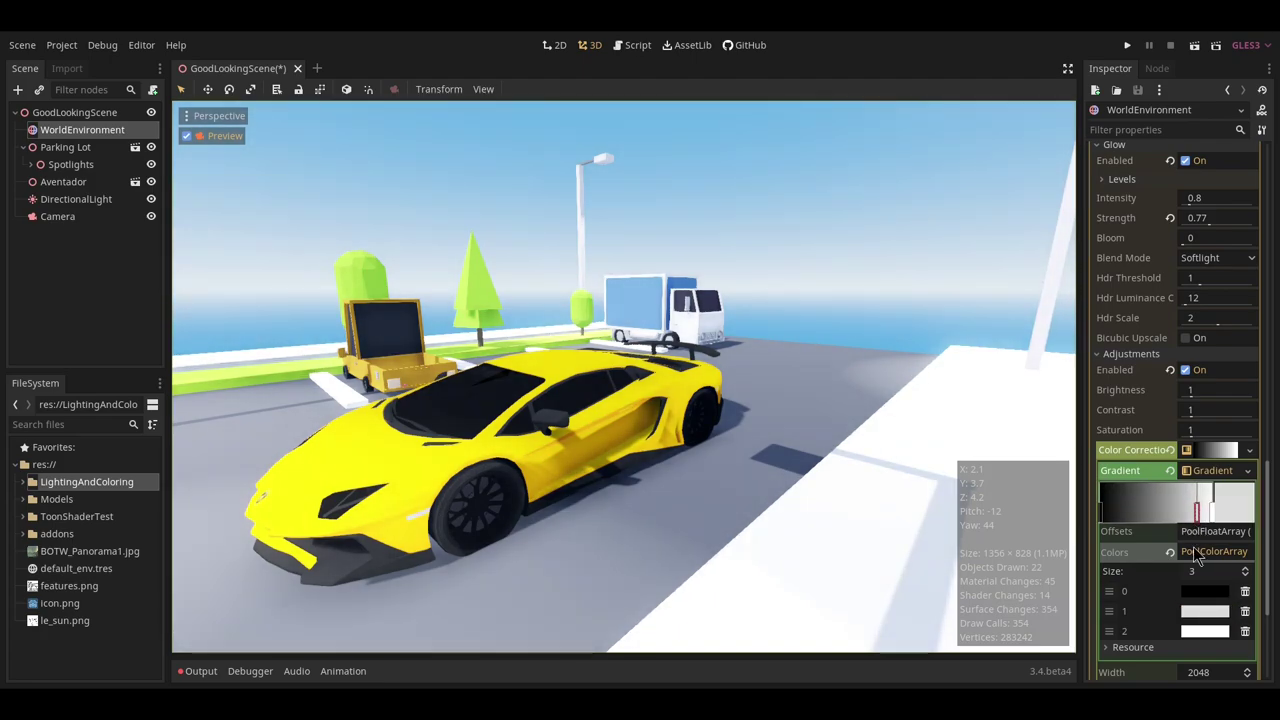
pyautogui.click(1125, 510)
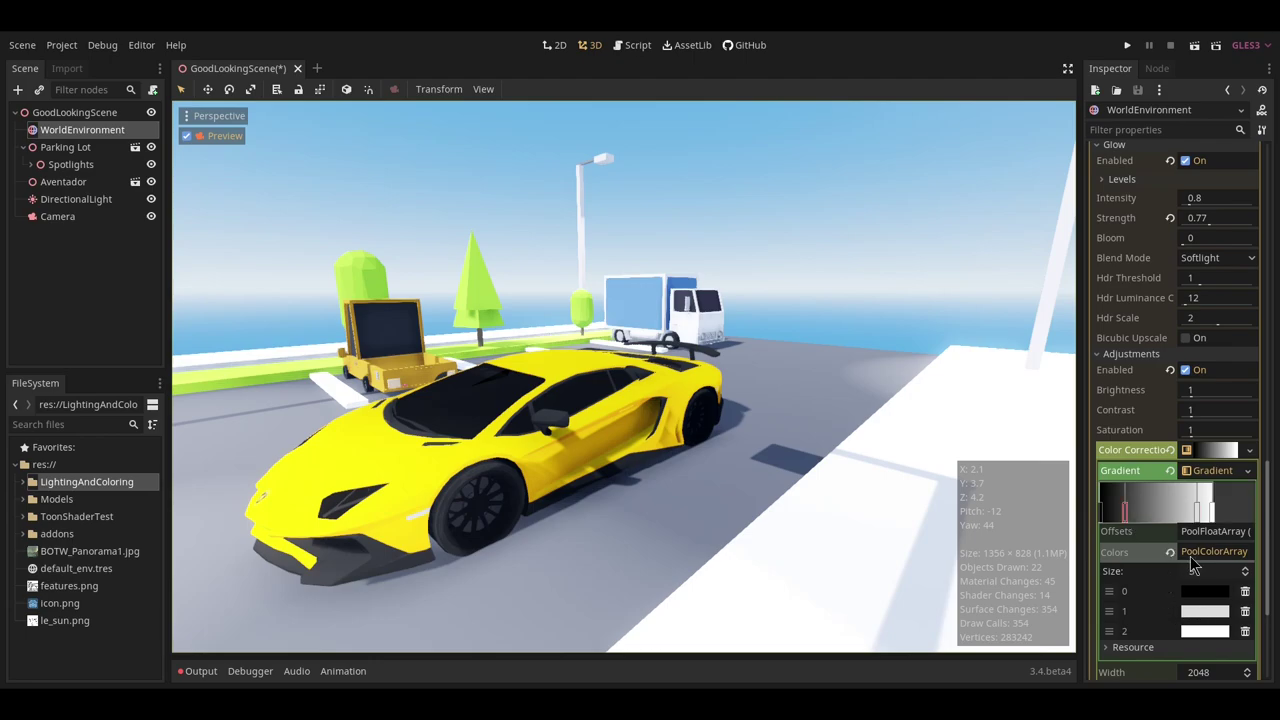
pyautogui.click(1200, 610)
pyautogui.click(1003, 410)
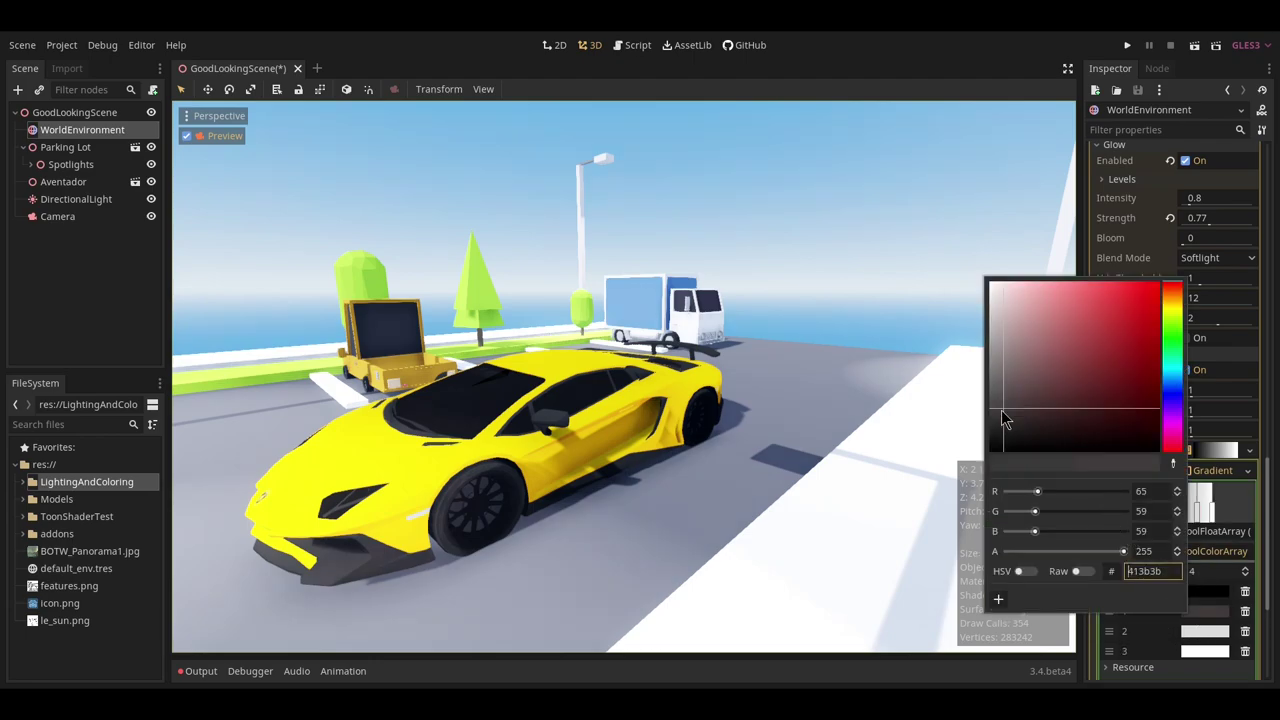
pyautogui.moveTo(1003, 410); pyautogui.dragTo(982, 430)
pyautogui.click(1137, 638)
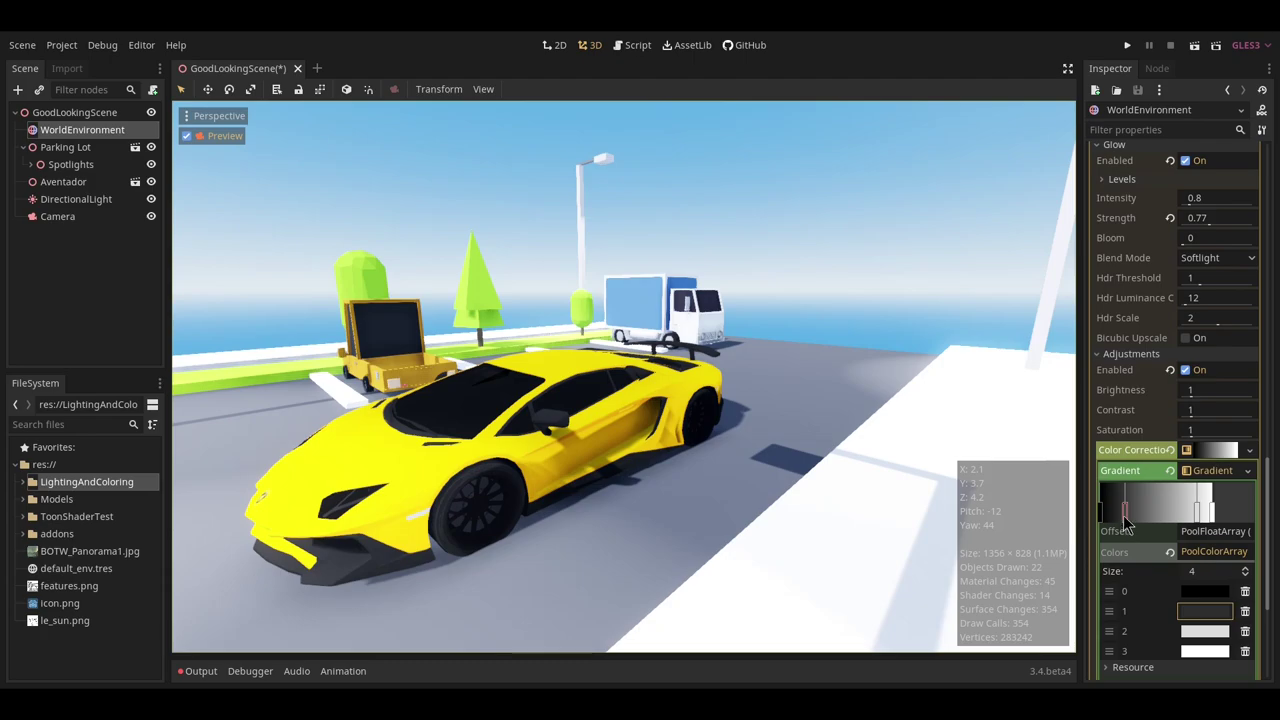
pyautogui.moveTo(1126, 517); pyautogui.dragTo(1128, 517)
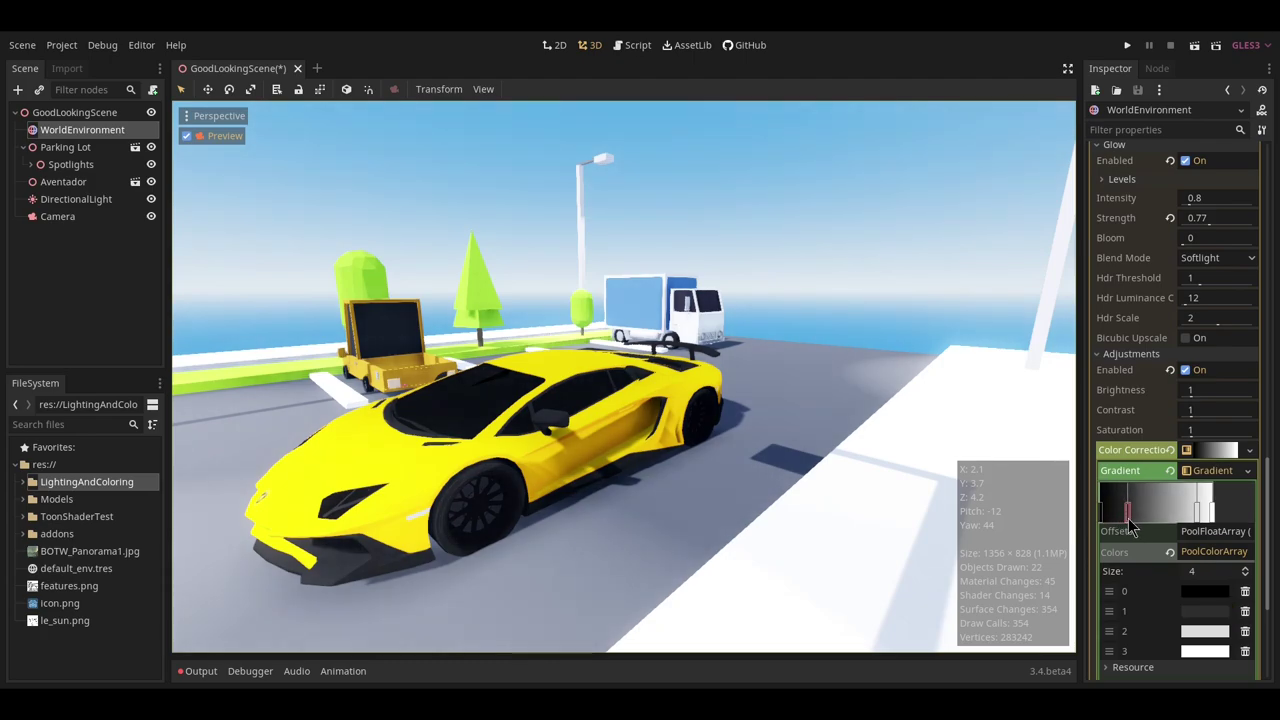
pyautogui.click(1205, 454)
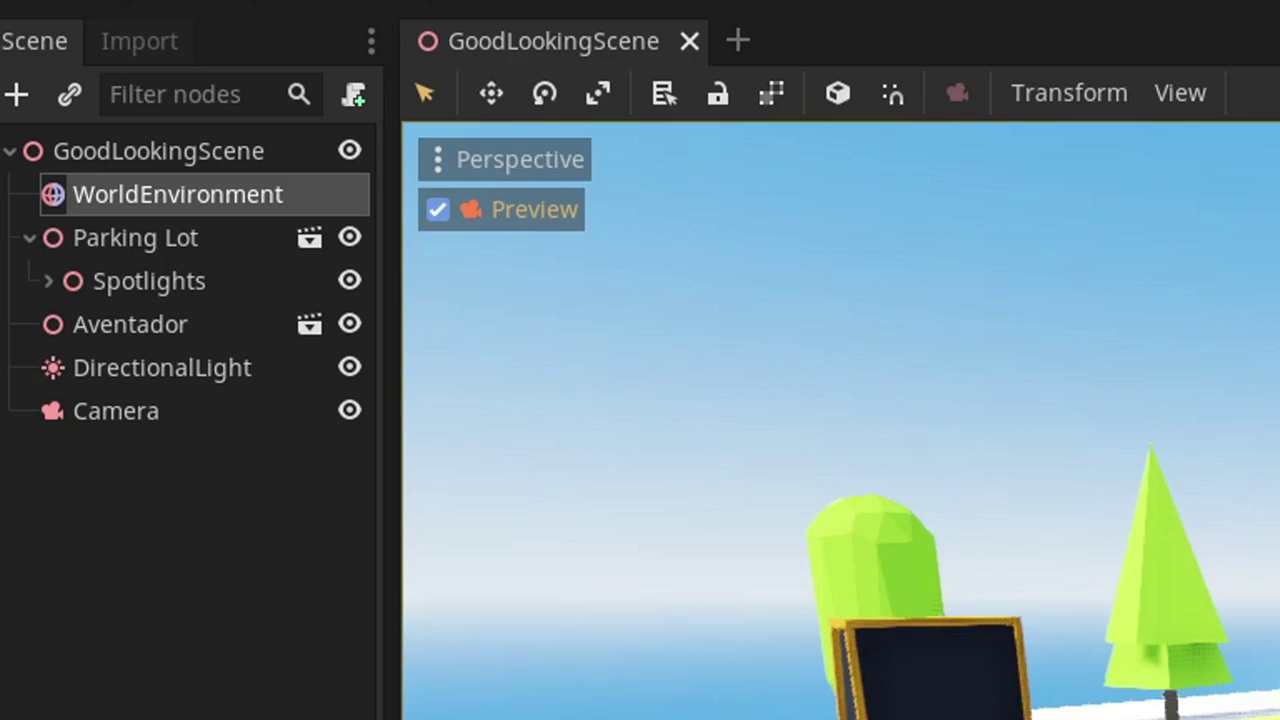
# Review the DirectionalLight's light and shadow settings and the WorldEnvironment's settings, and open the environment resource's options.
pyautogui.click(118, 370)
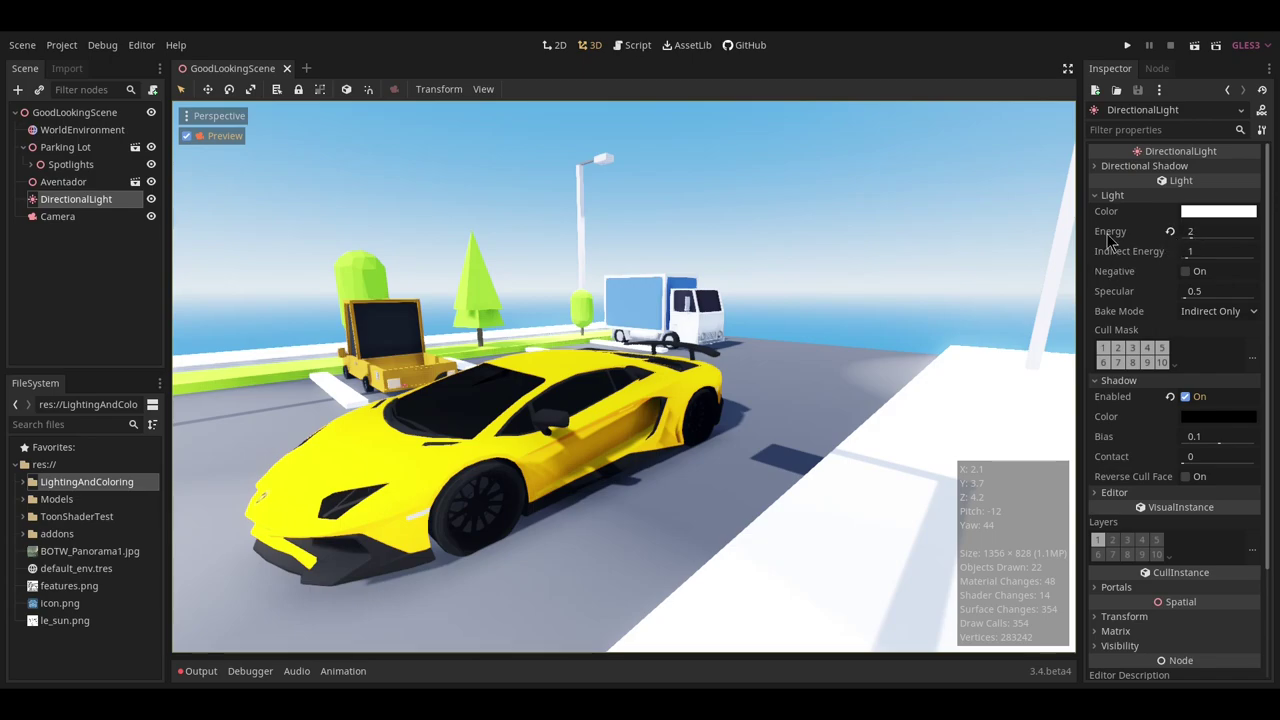
pyautogui.click(84, 130)
pyautogui.scroll(10, 1110, 310)
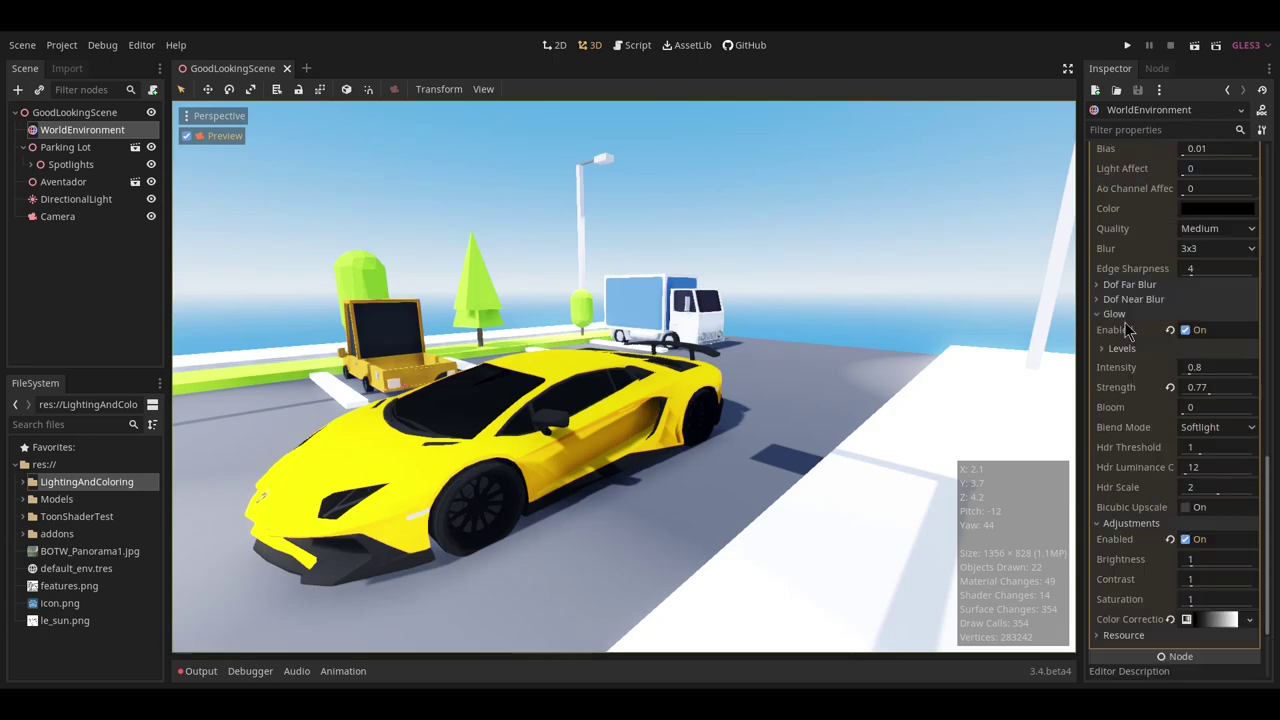
pyautogui.scroll(2, 1110, 310)
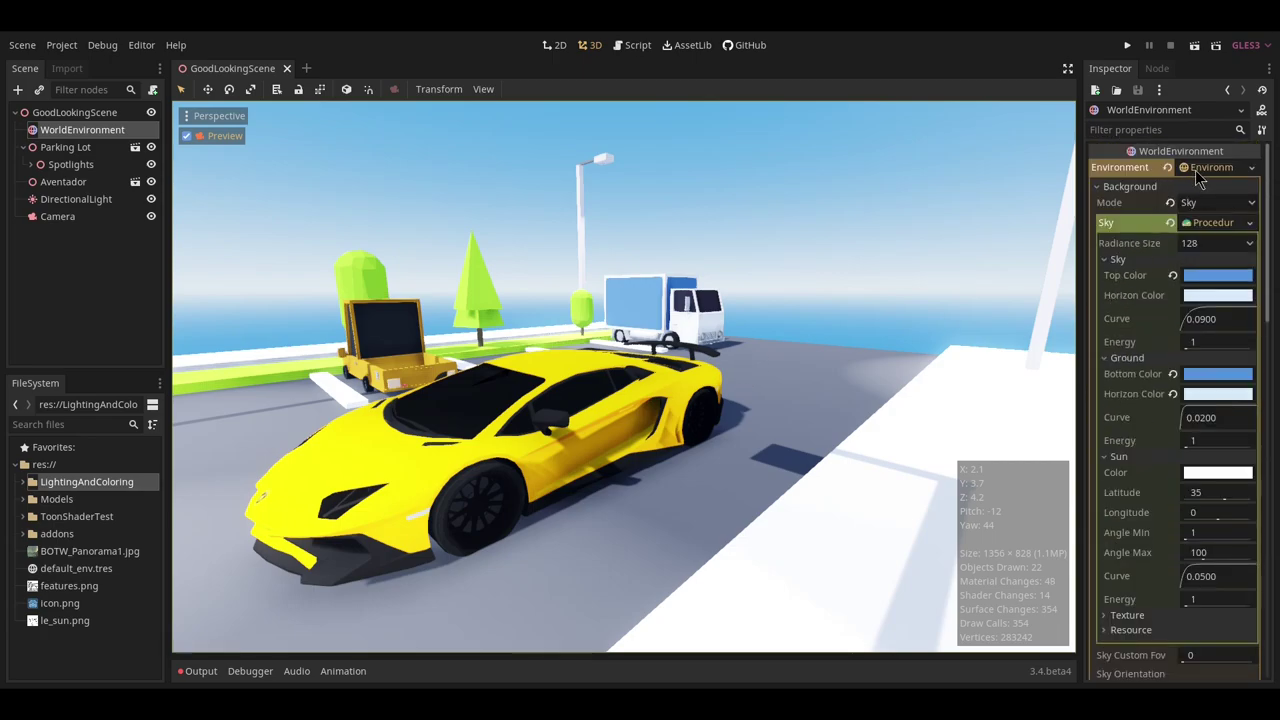
pyautogui.click(1248, 167)
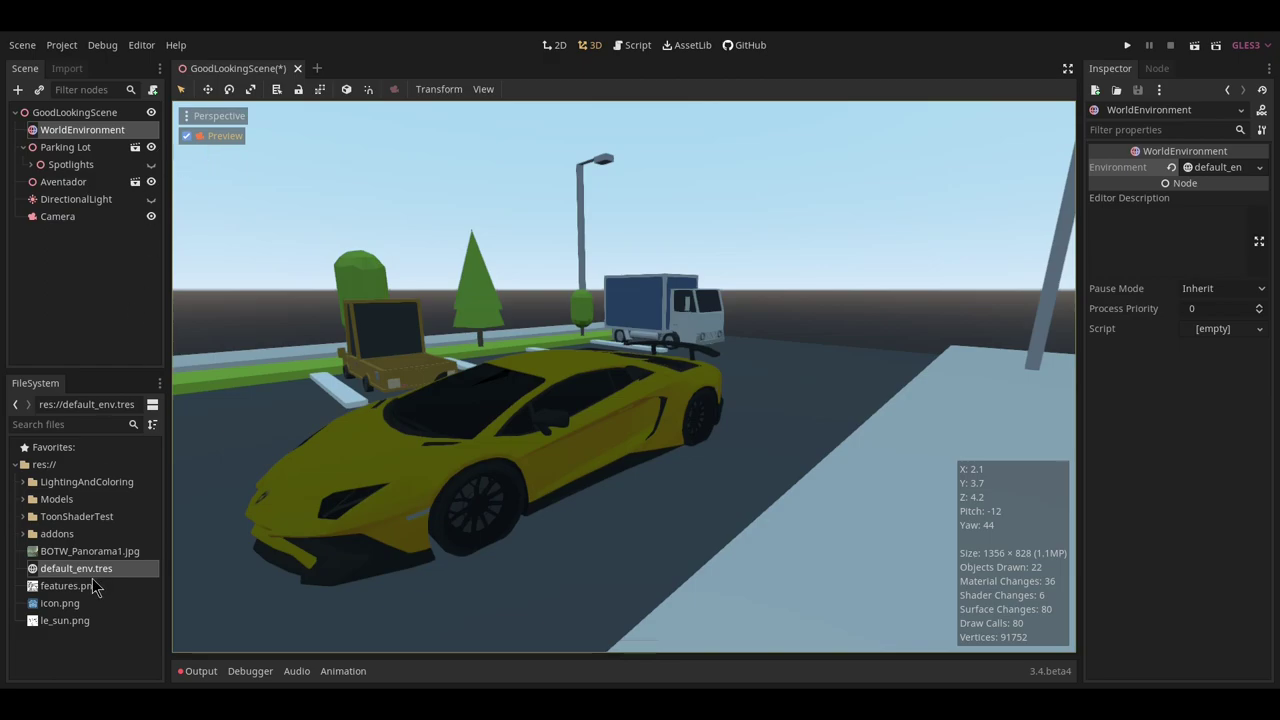
# Save the scene and assign hgoiewhg.tres from the LightingAndColoring folder as the WorldEnvironment's environment.
pyautogui.hotkey('ctrl', 's')
pyautogui.doubleClick(62, 482)
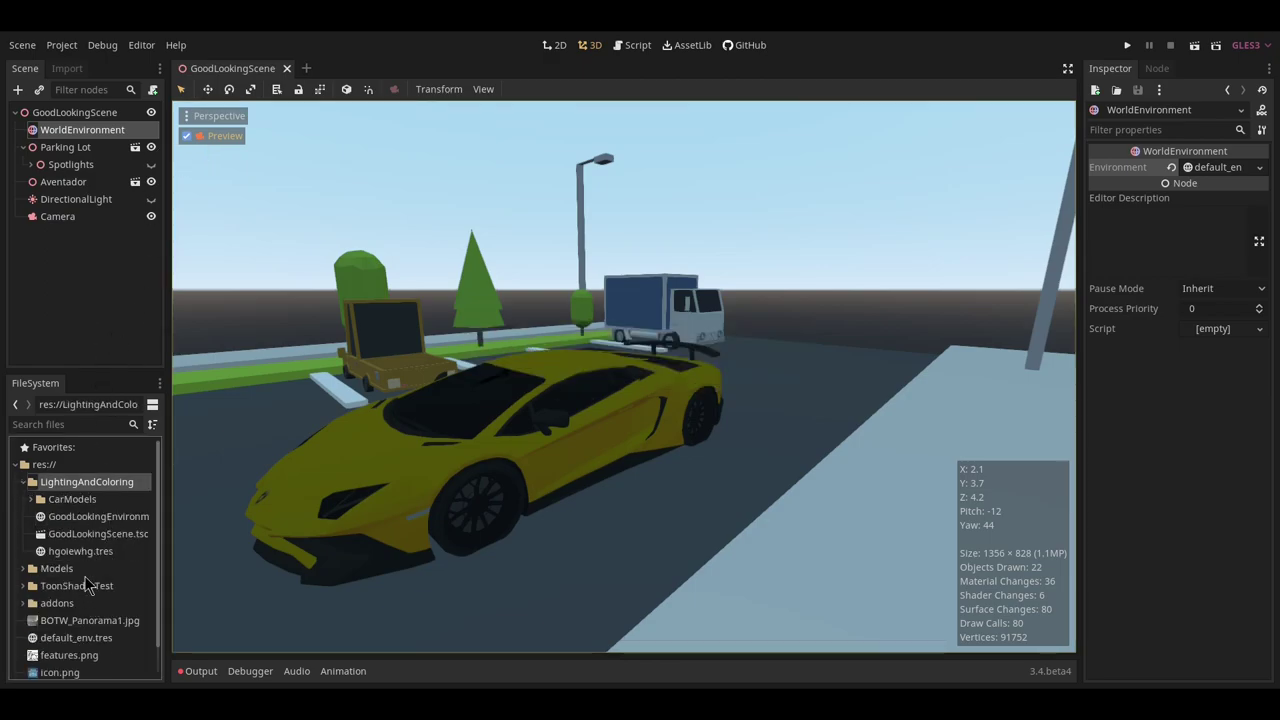
pyautogui.moveTo(80, 551); pyautogui.dragTo(1216, 168)
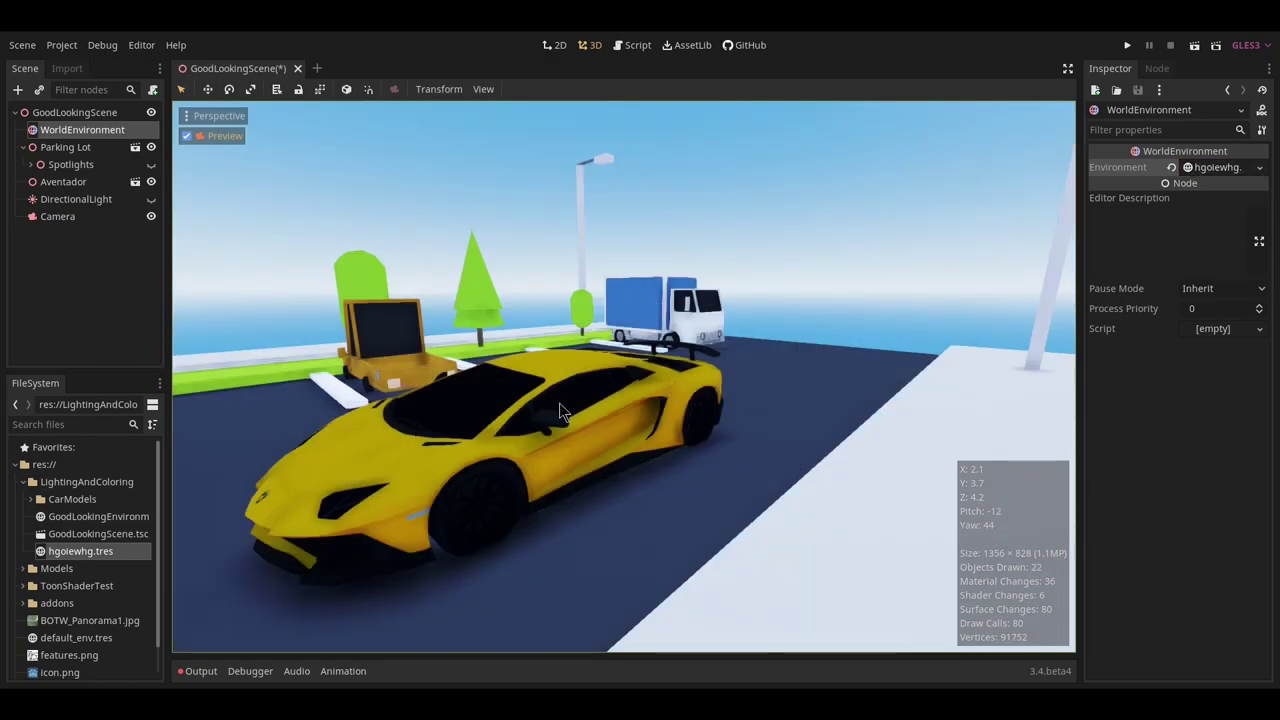
# Make the DirectionalLight and the Parking Lot's Spotlights visible, and save the scene.
pyautogui.click(151, 199)
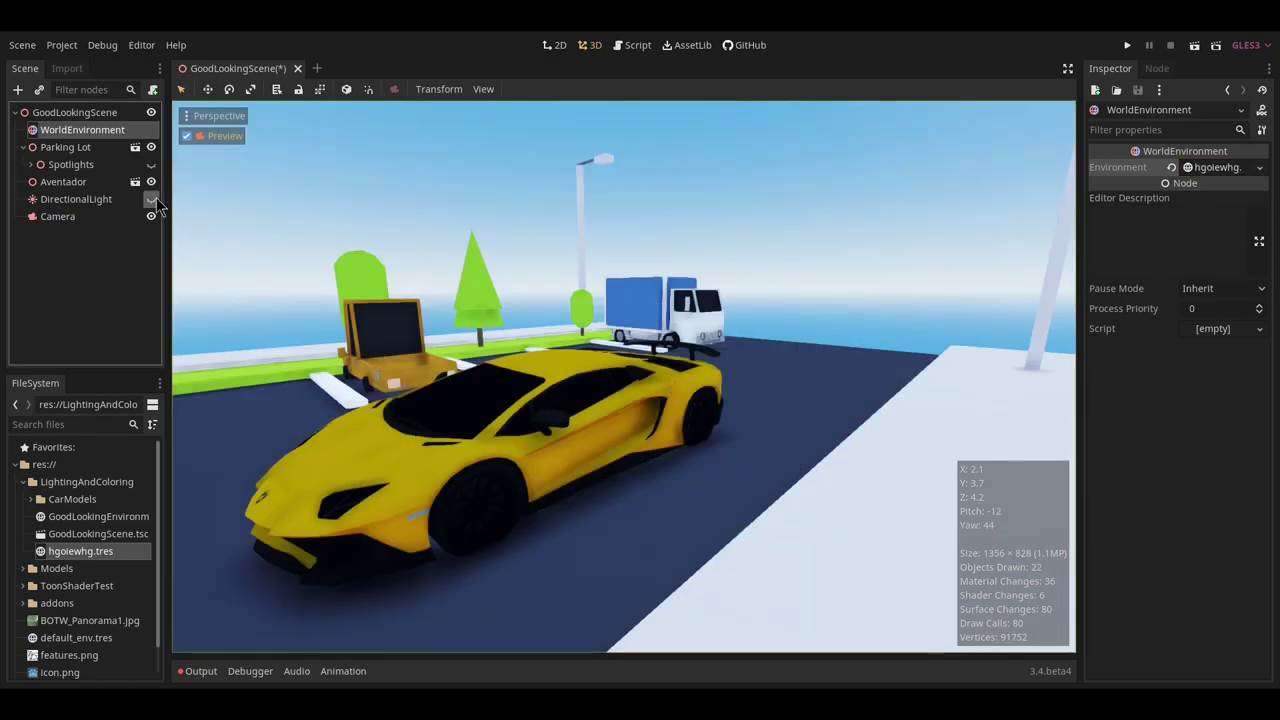
pyautogui.click(151, 164)
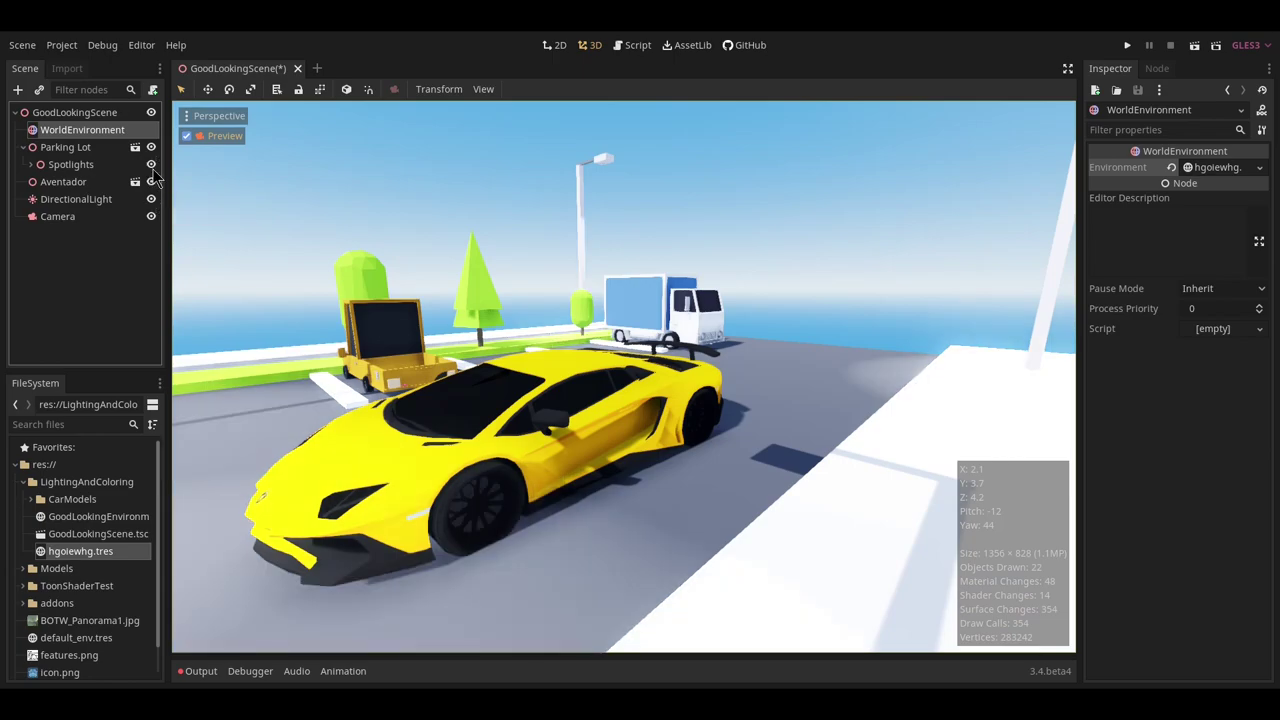
pyautogui.hotkey('ctrl', 's')
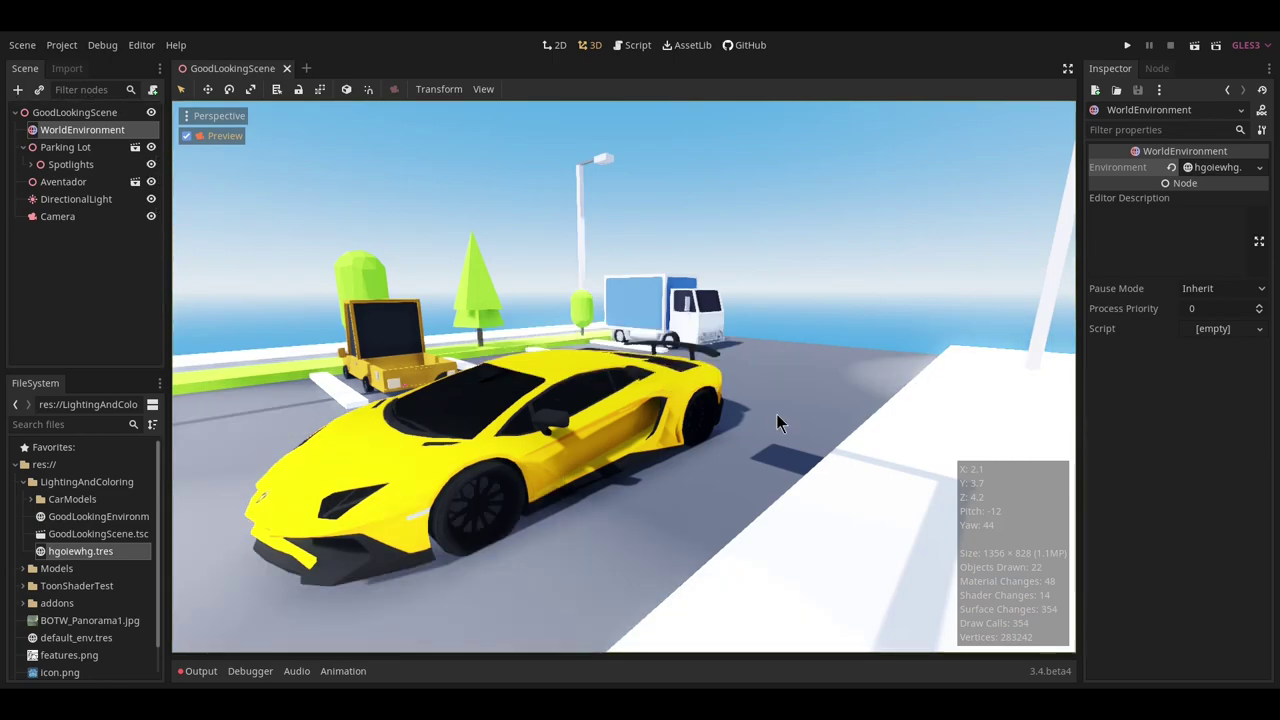